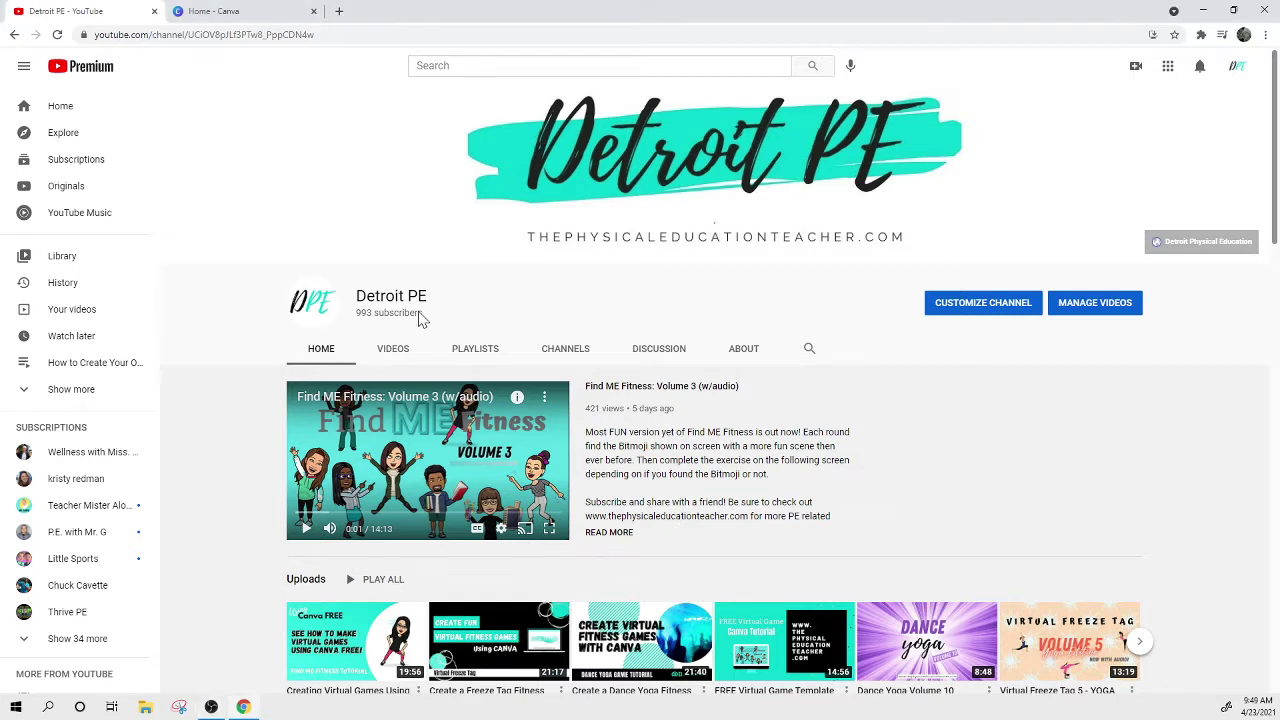
Highlight the Detroit PE channel's subscriber count and open the channel's list of uploaded videos.
drag(425, 314, 385, 322)
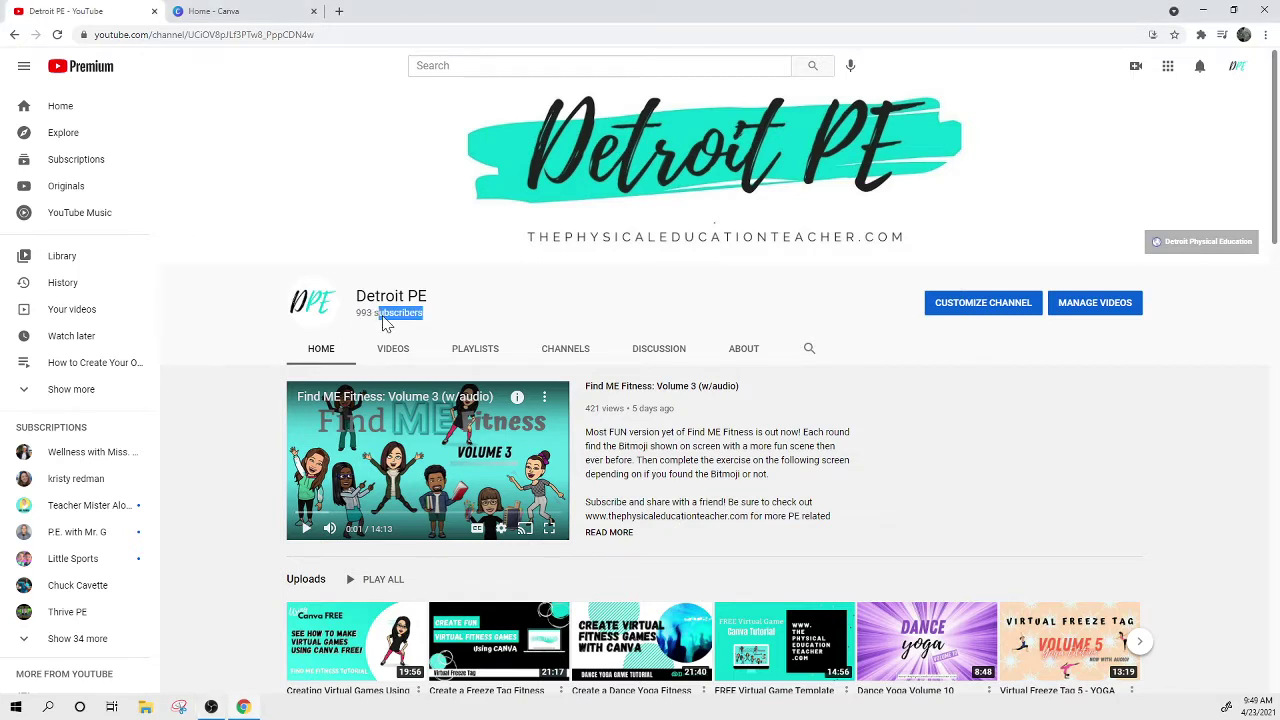
triple_click(475, 312)
scroll(940, 550, down, 2)
click(394, 350)
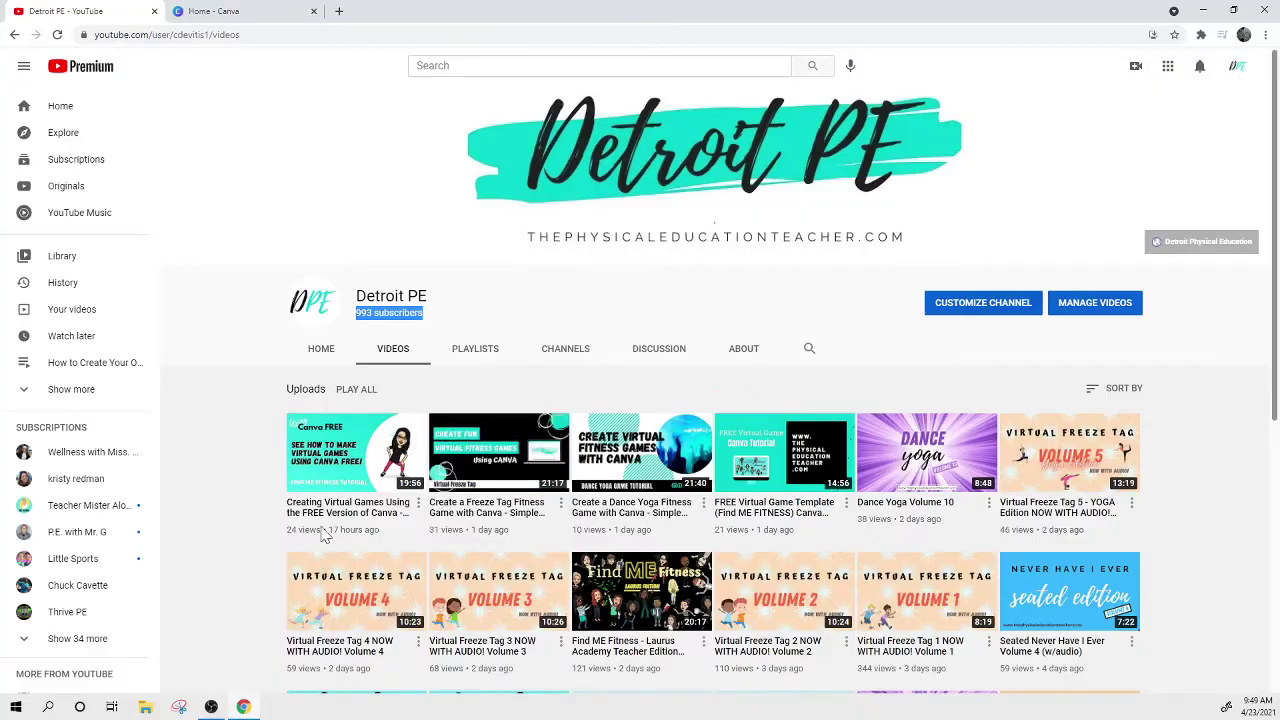
Examine the channel's uploaded fitness game videos from the newest to the oldest, including previews of the recent ones.
scroll(325, 503, down, 8)
scroll(325, 503, down, 10)
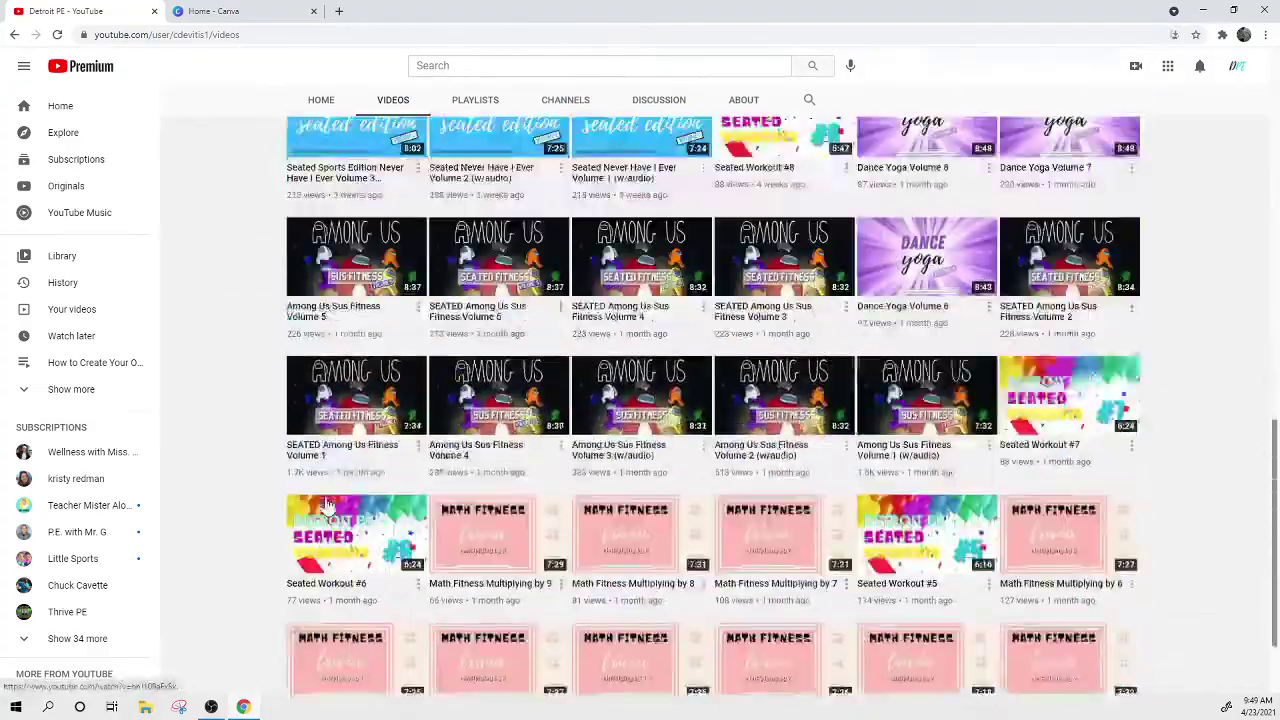
scroll(325, 503, up, 5)
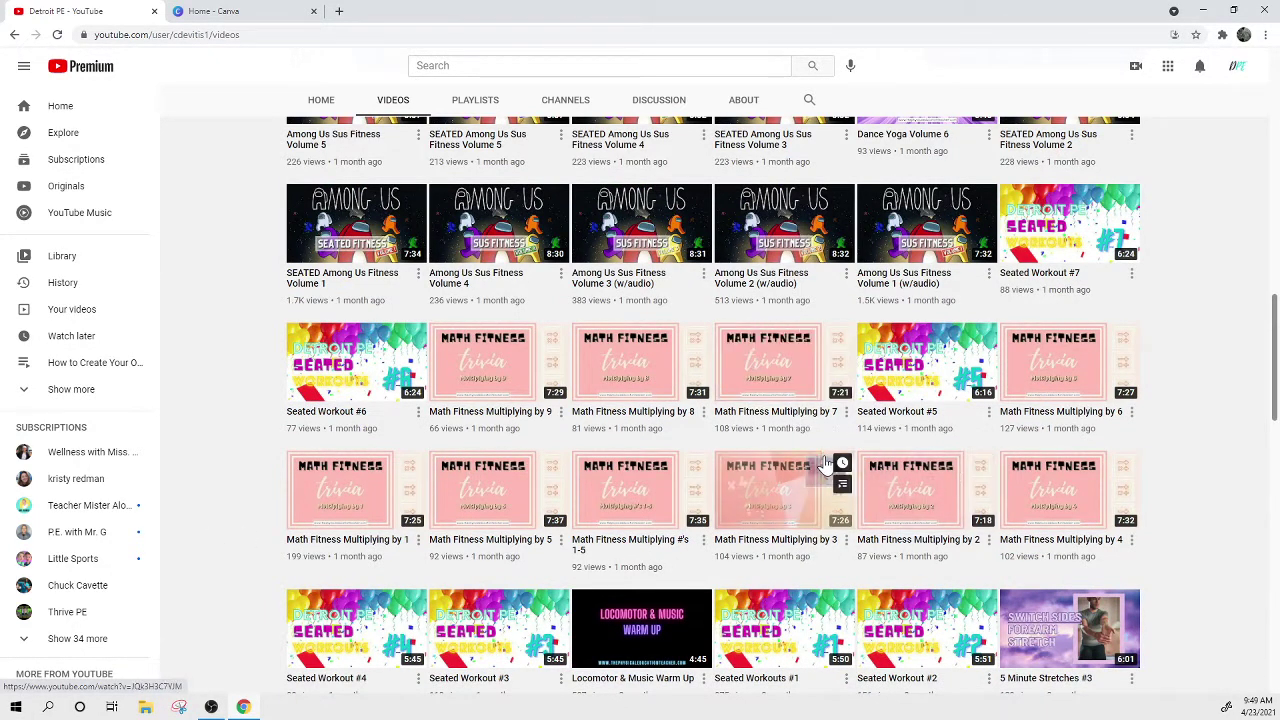
scroll(858, 477, down, 4)
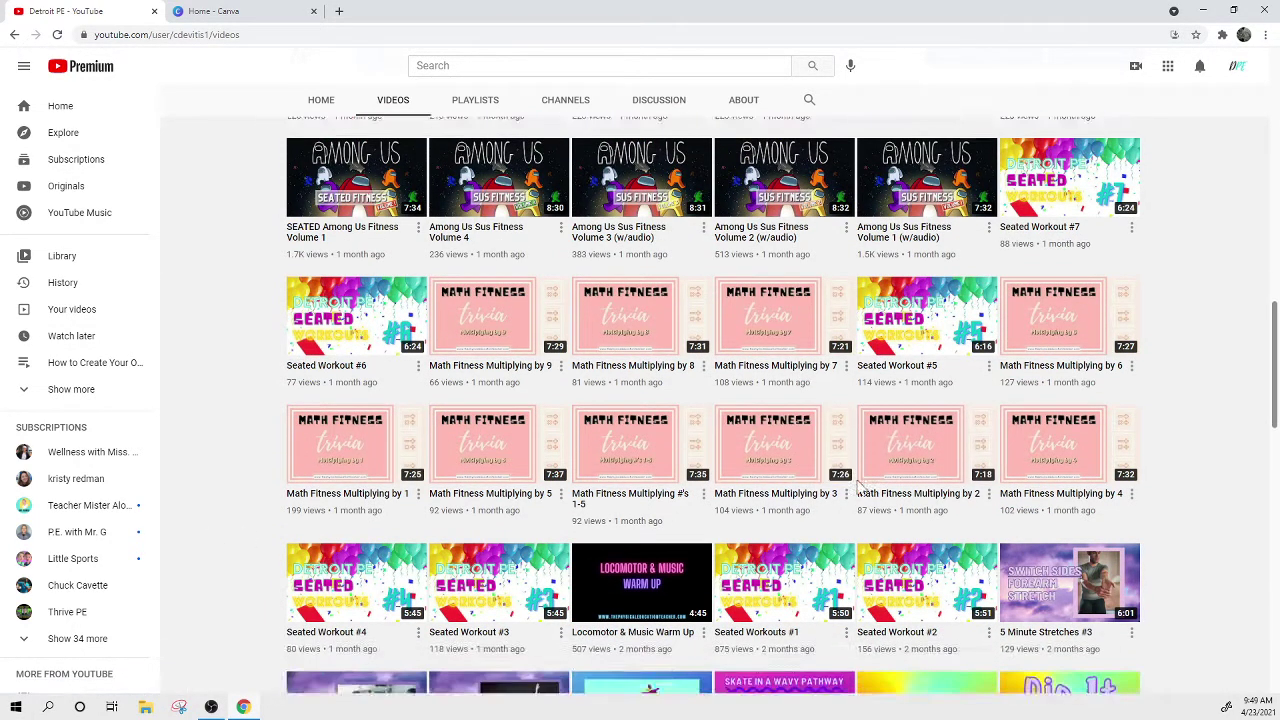
scroll(840, 270, up, 7)
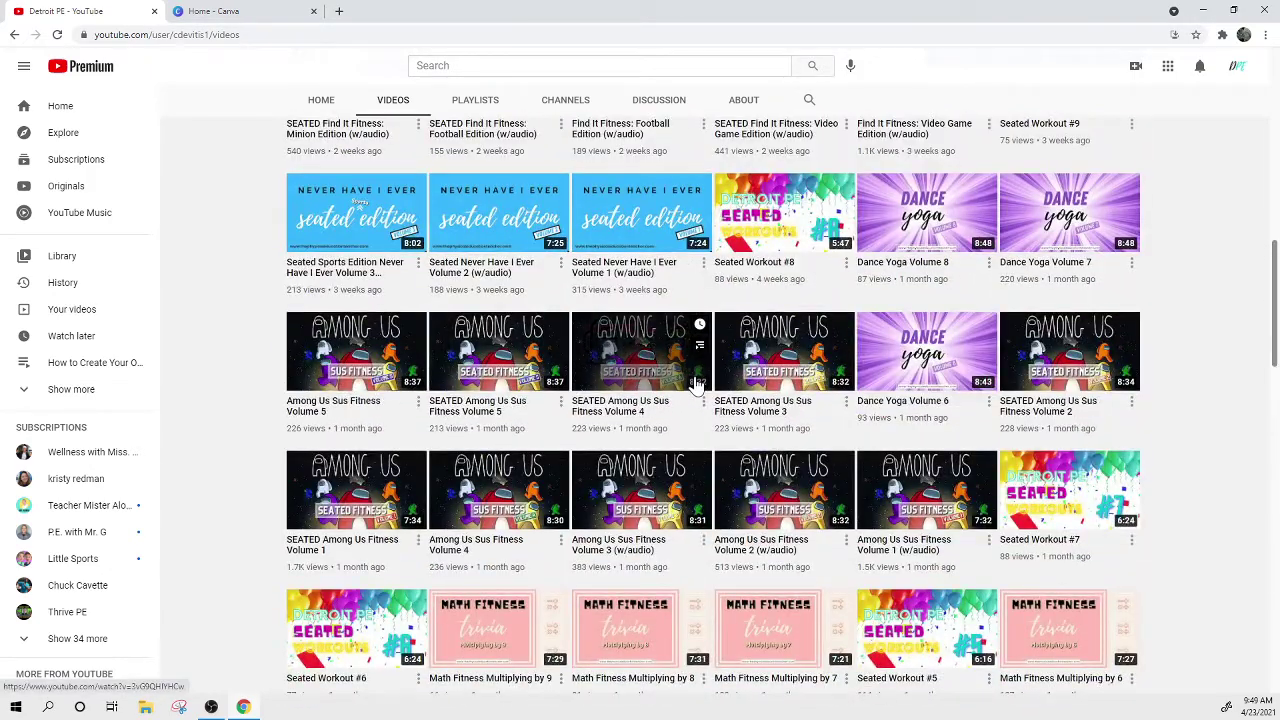
scroll(640, 350, up, 4)
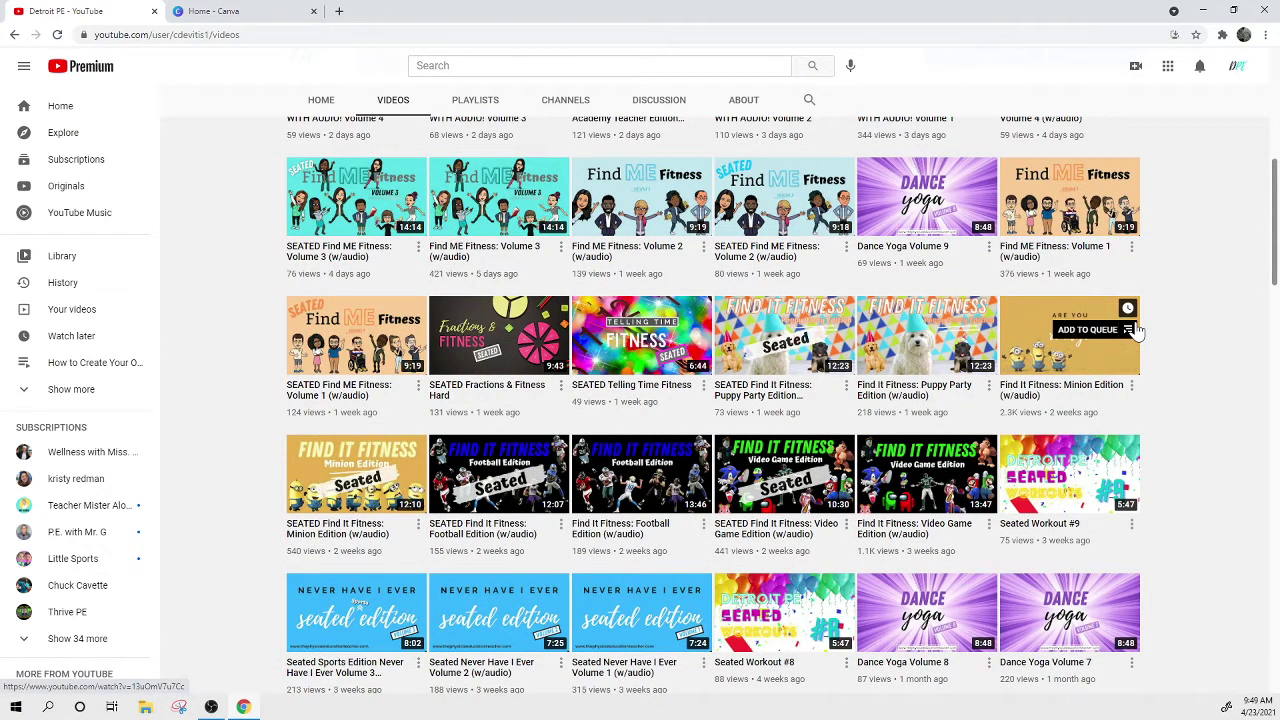
scroll(1133, 330, down, 20)
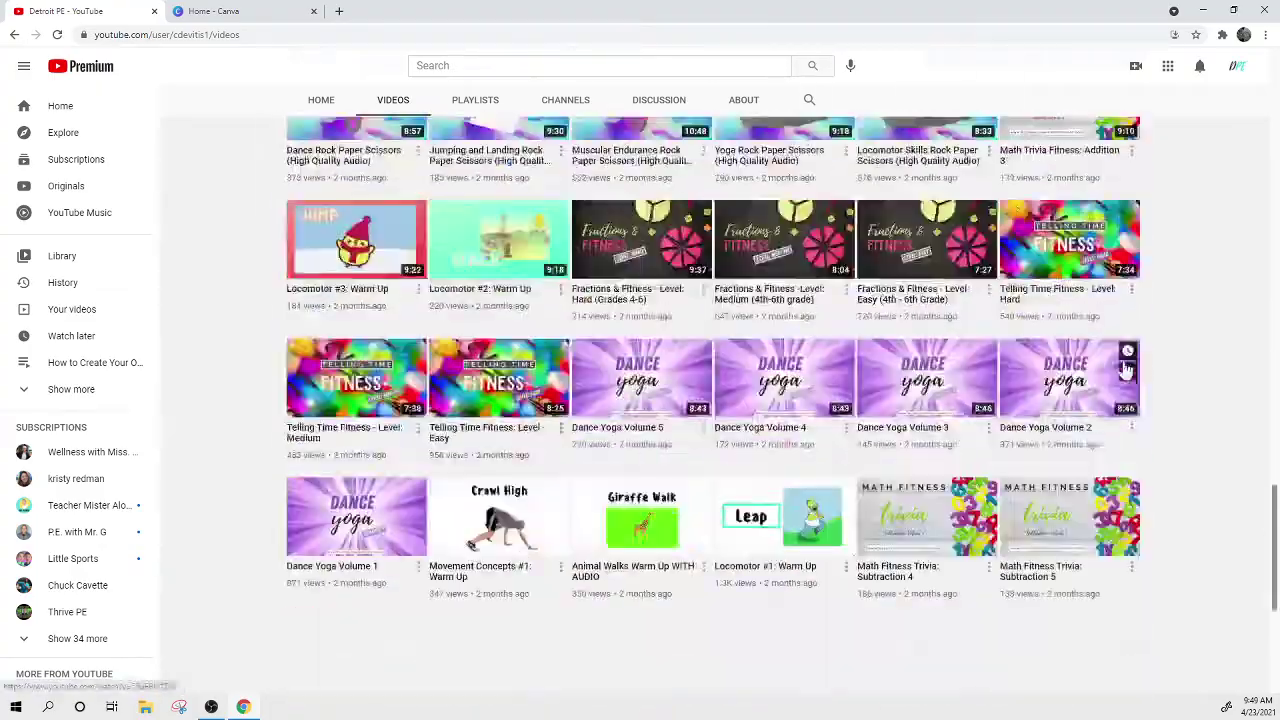
scroll(1127, 370, down, 10)
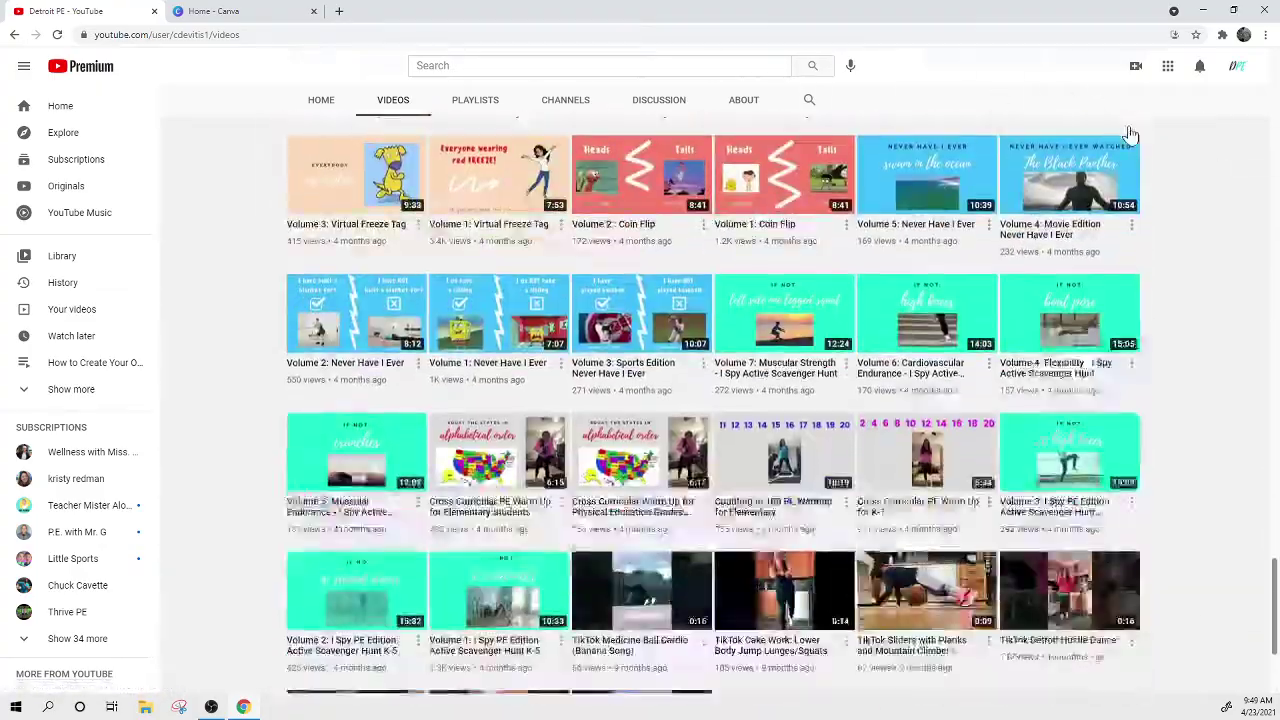
scroll(607, 465, up, 2)
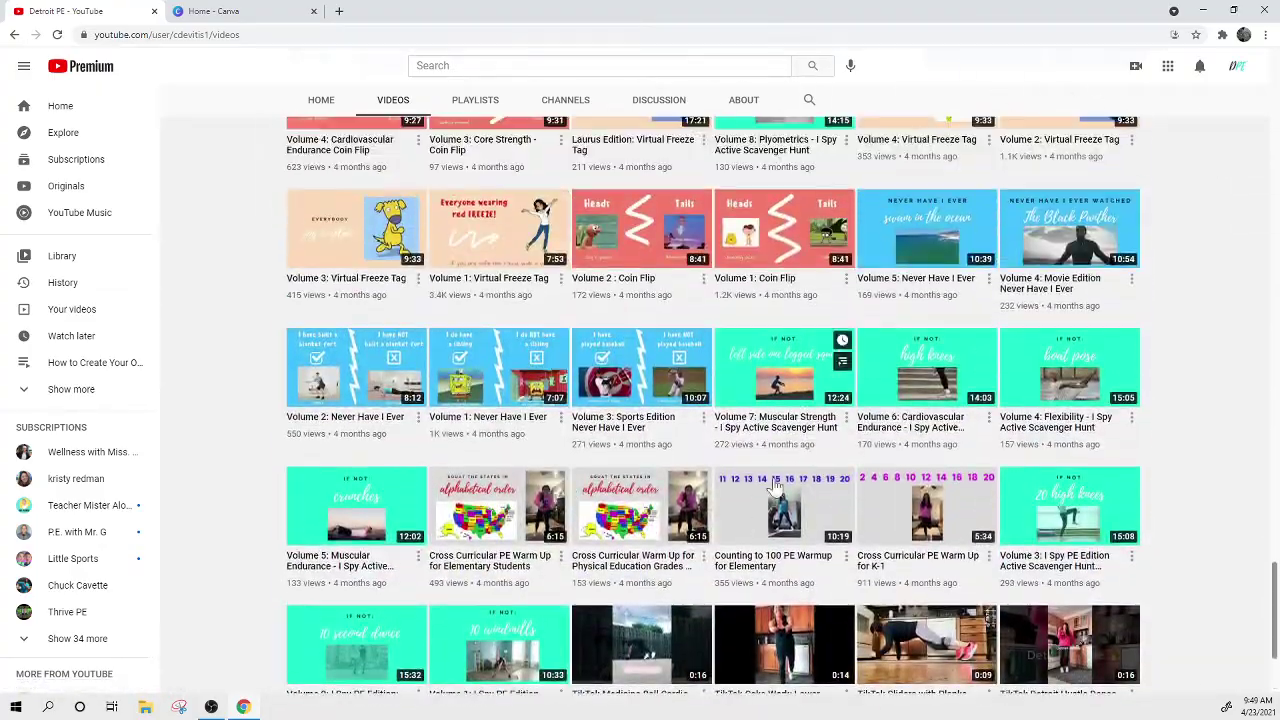
scroll(607, 465, up, 2)
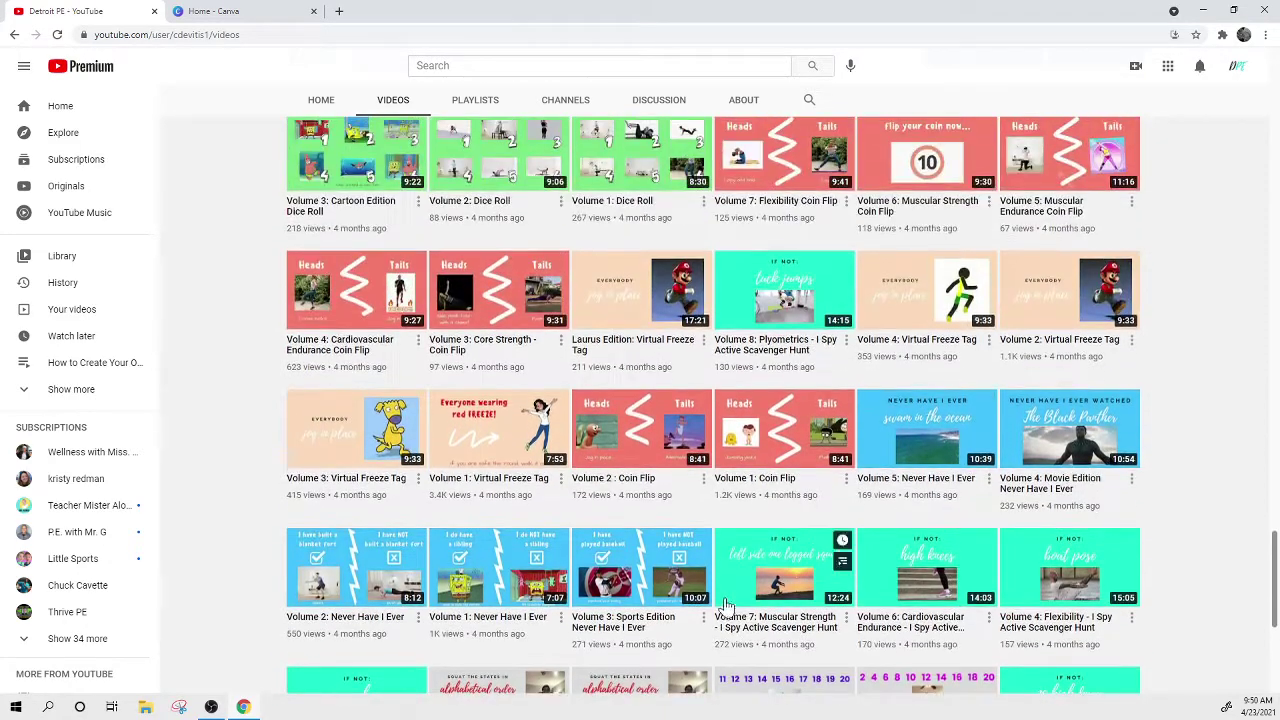
scroll(871, 583, down, 1)
scroll(871, 583, up, 10)
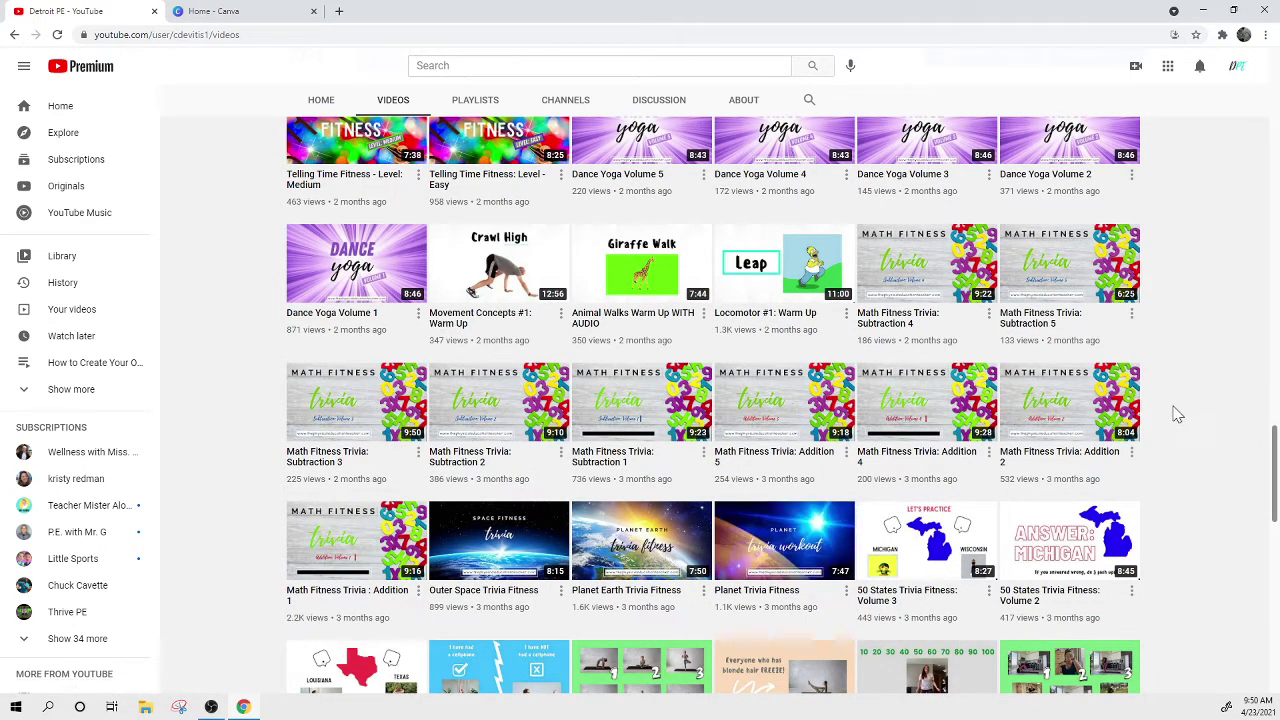
scroll(1177, 413, up, 15)
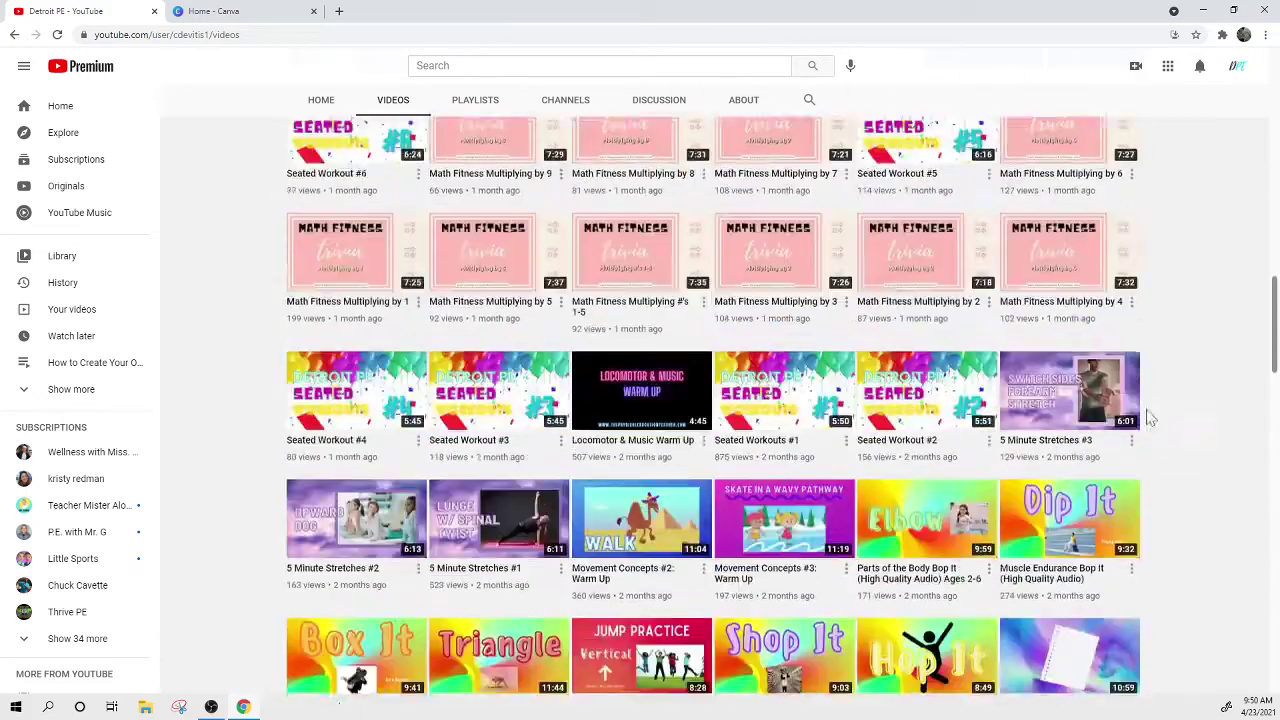
scroll(681, 408, up, 12)
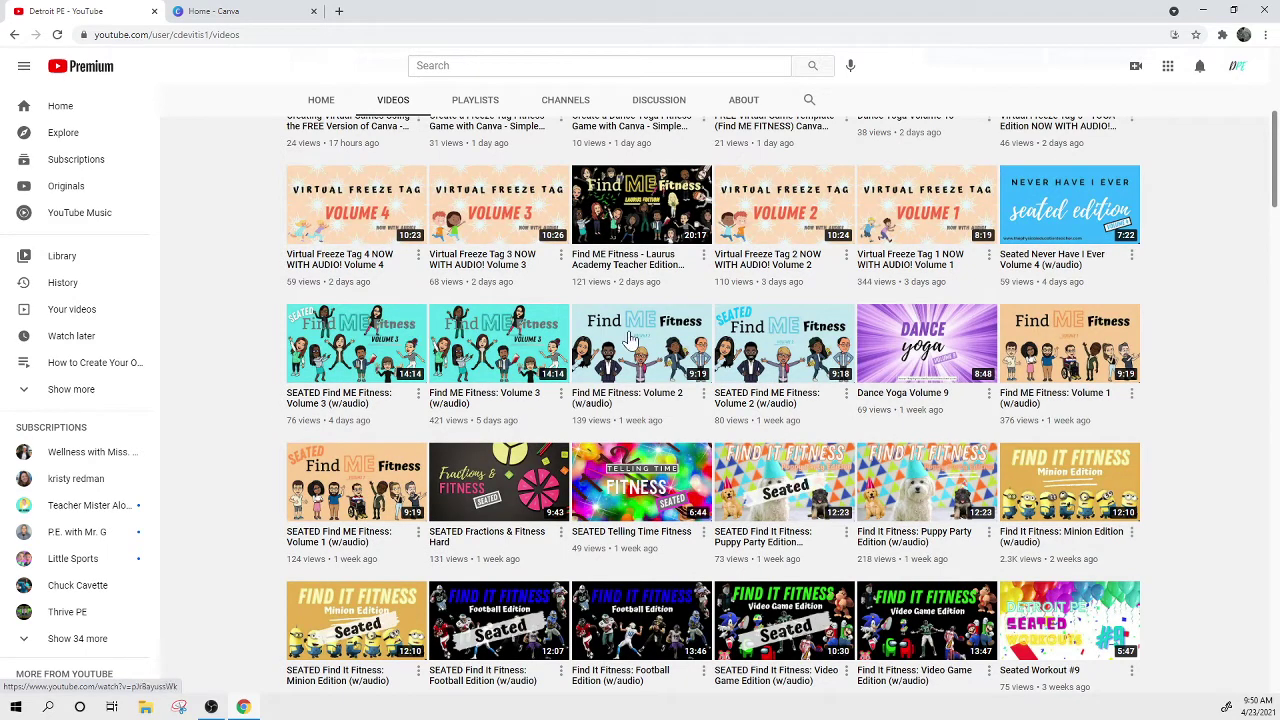
mouse_move(676, 320)
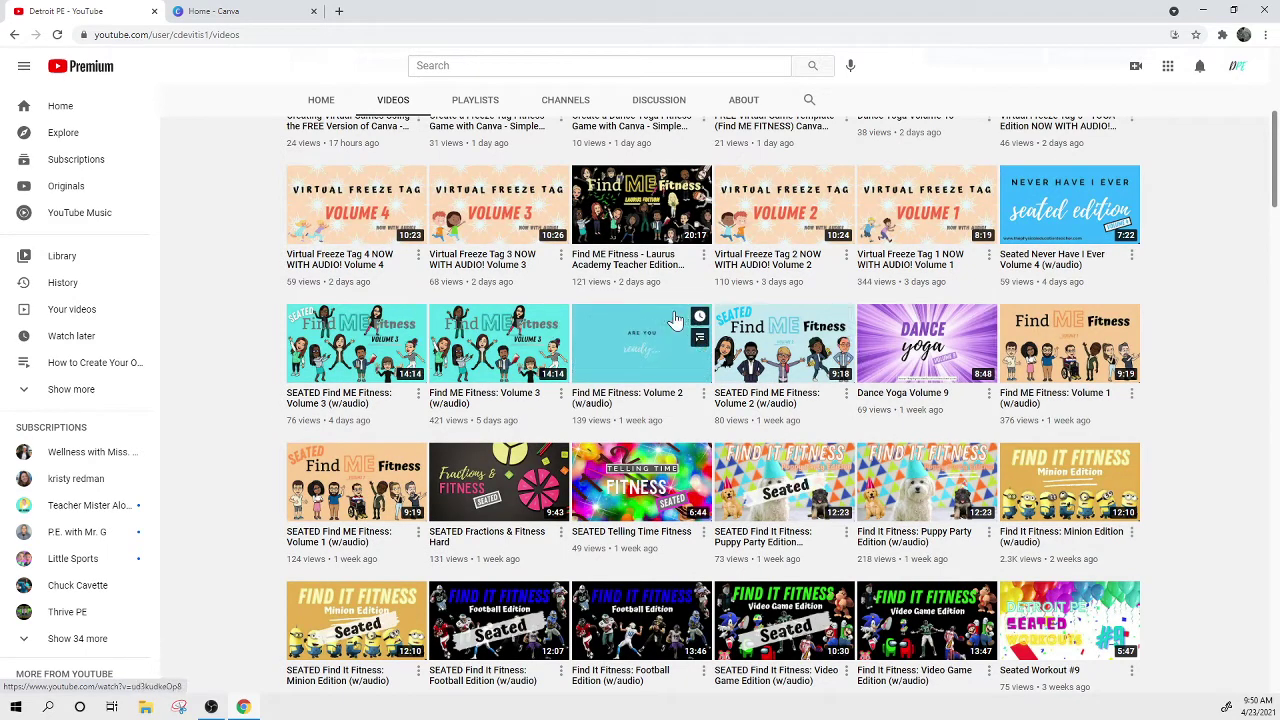
scroll(676, 320, up, 4)
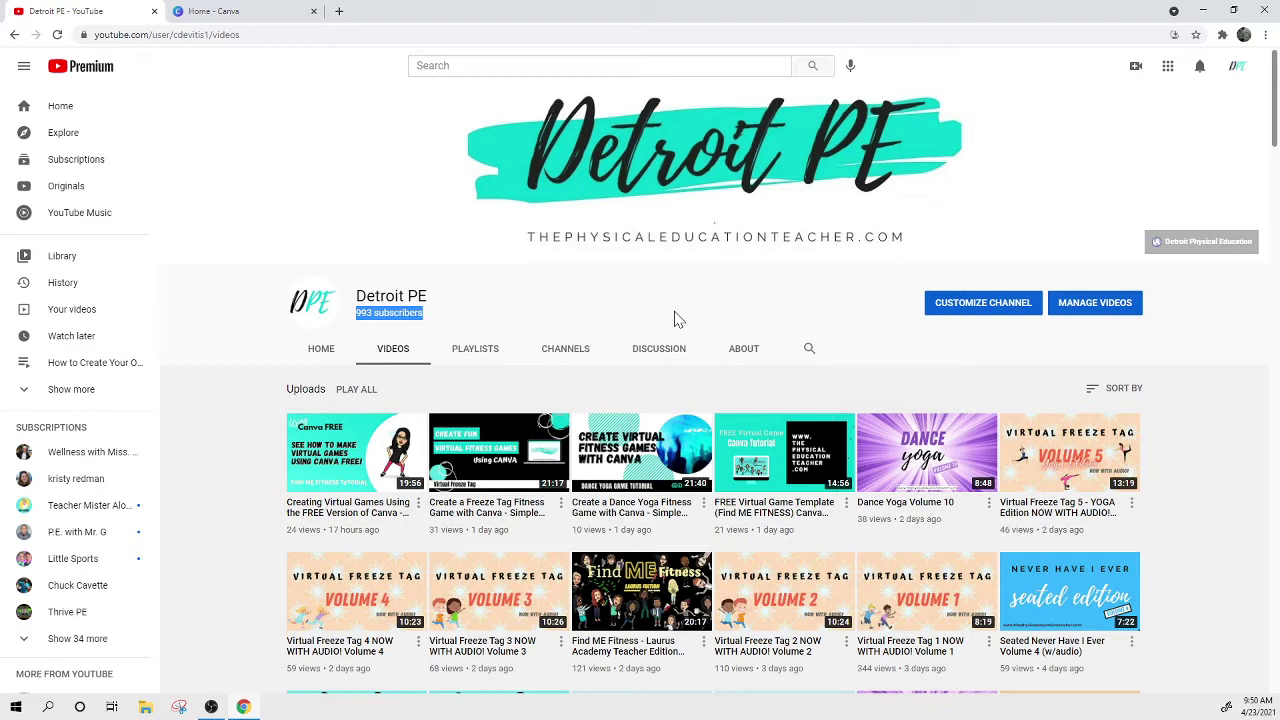
mouse_move(608, 502)
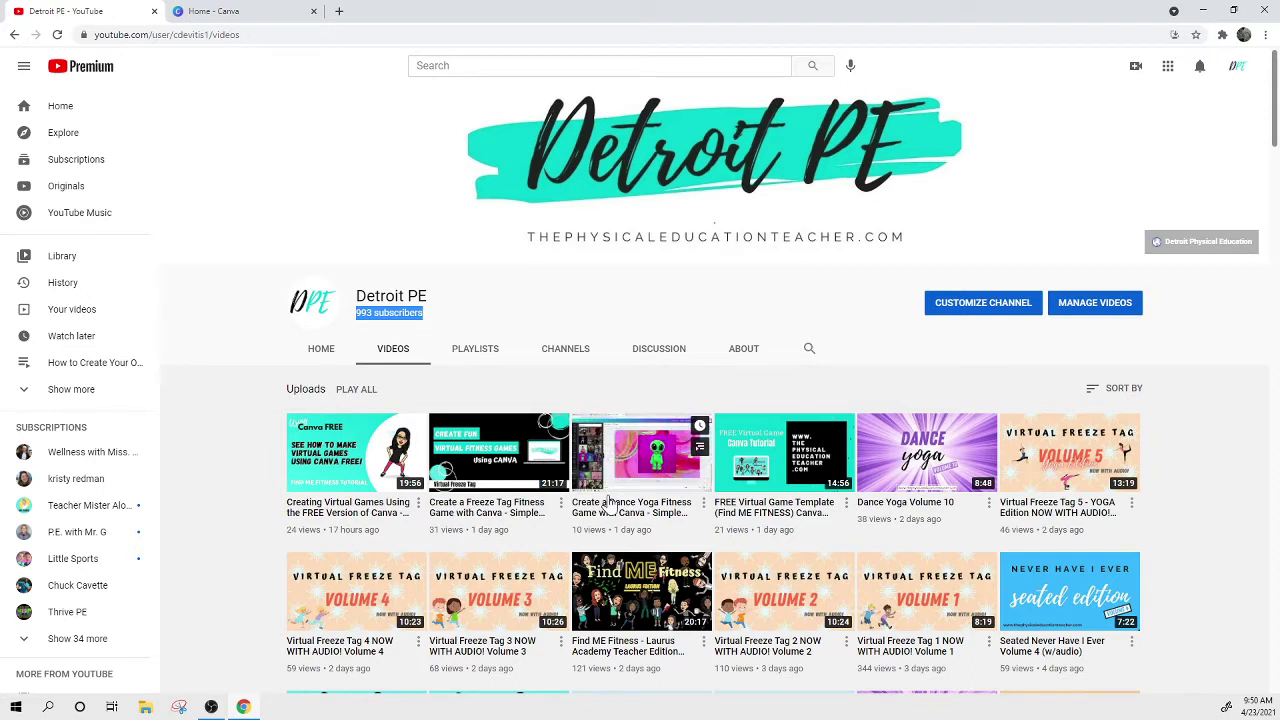
mouse_move(608, 566)
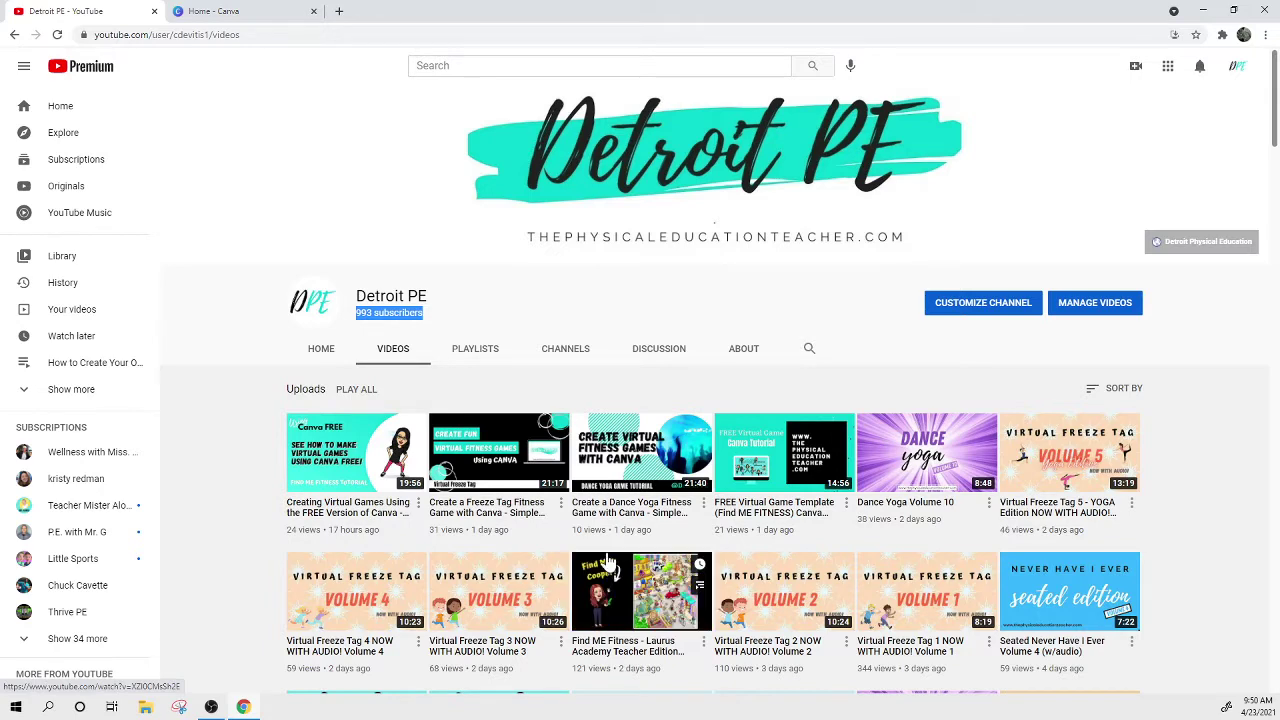
Switch to Canva and inspect all pages of the Dance Yoga design as a thumbnail grid before closing the design.
click(214, 11)
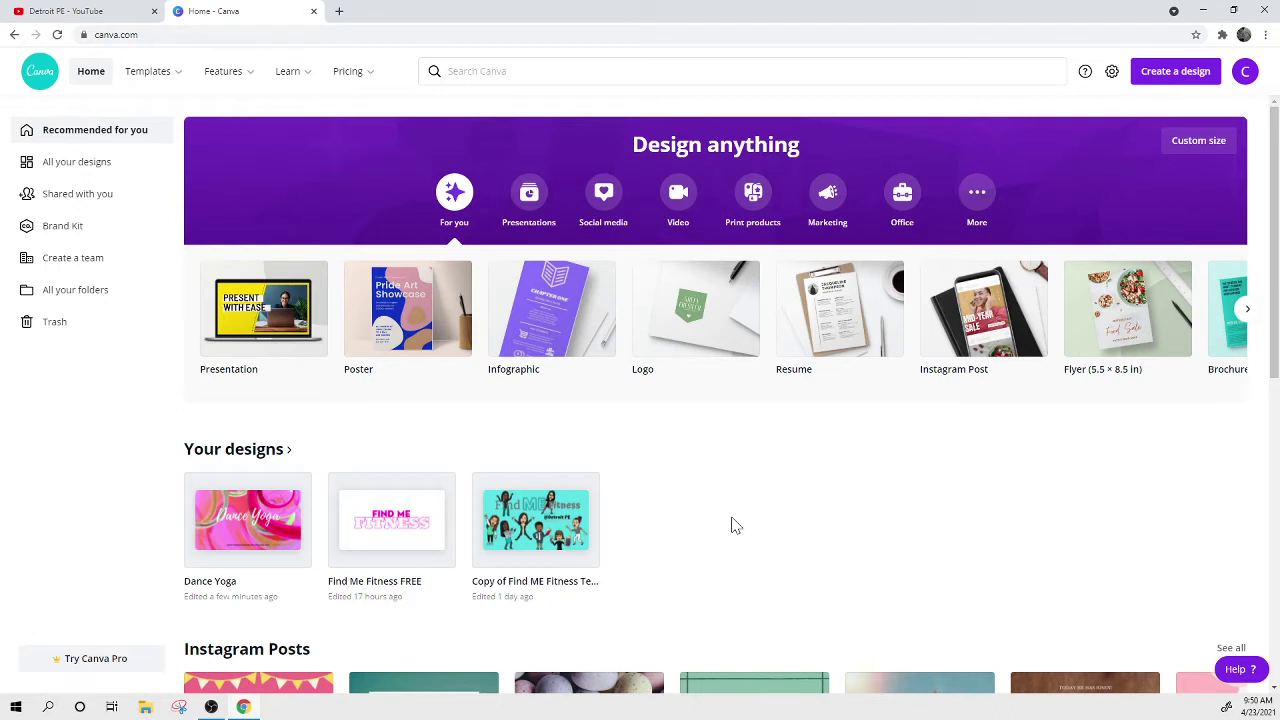
click(232, 537)
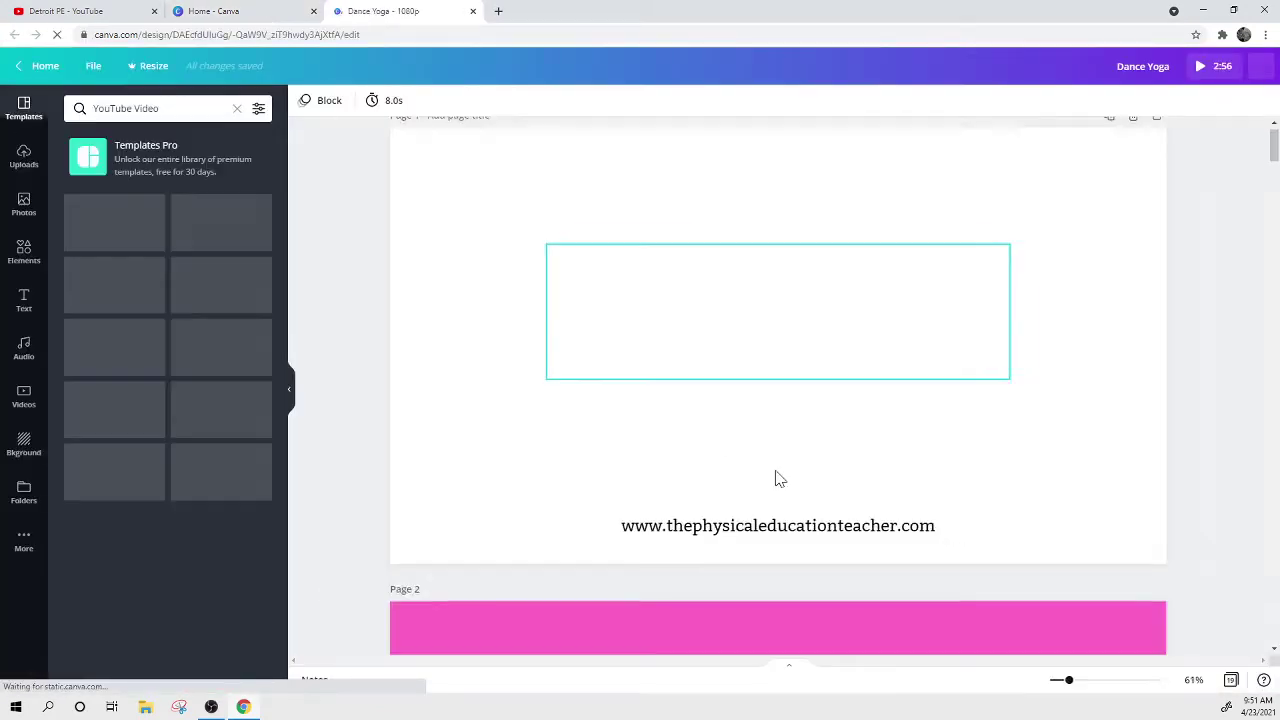
scroll(747, 442, down, 10)
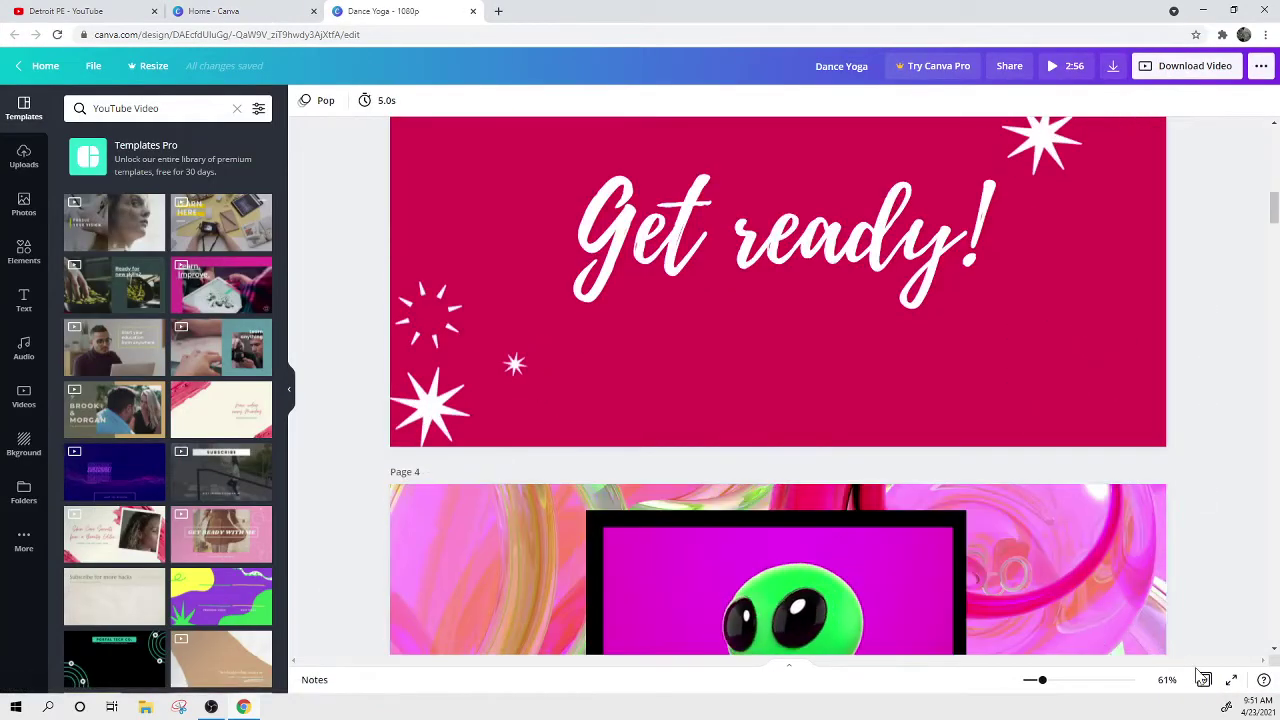
click(1203, 679)
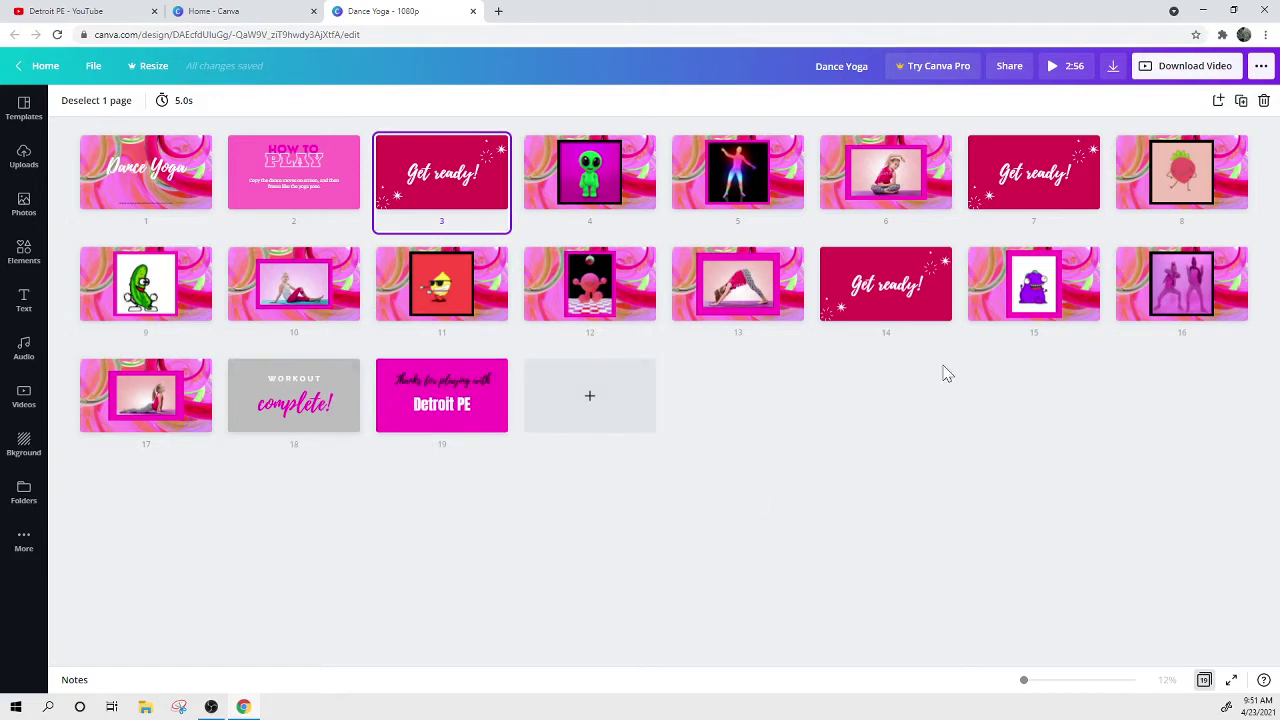
click(473, 11)
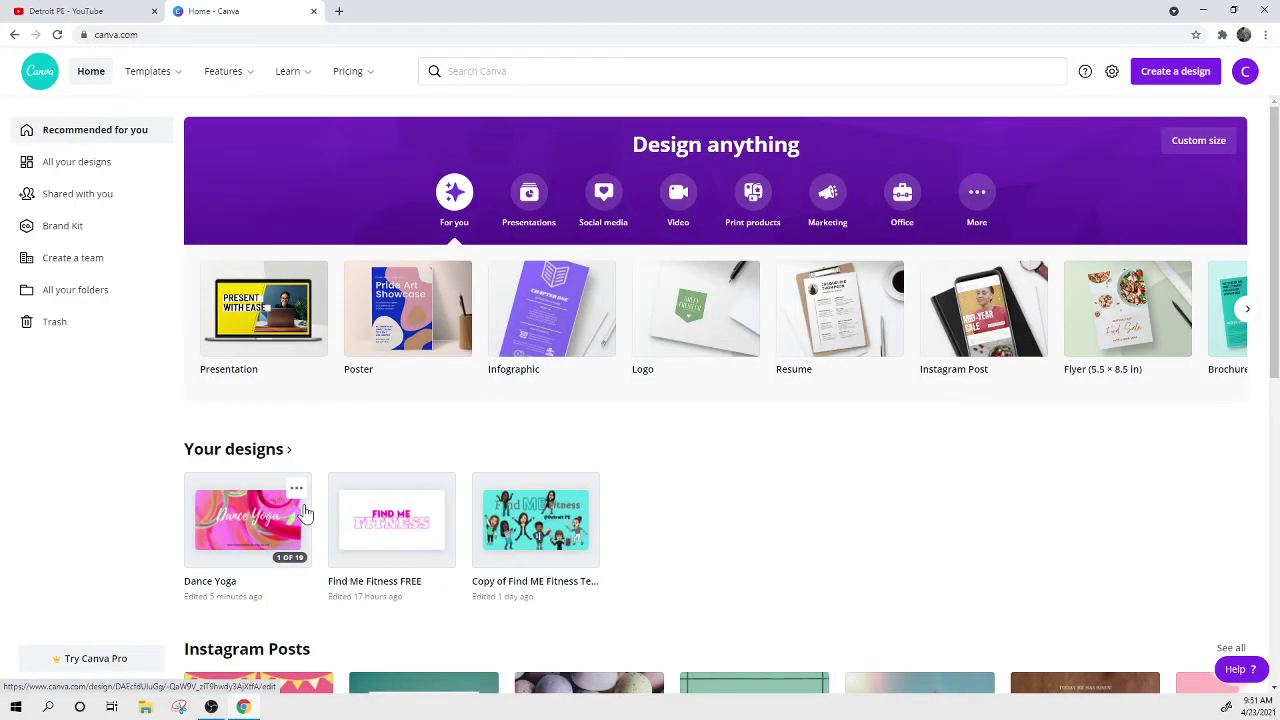
Make a copy of the Dance Yoga design and open the copy for editing.
click(296, 490)
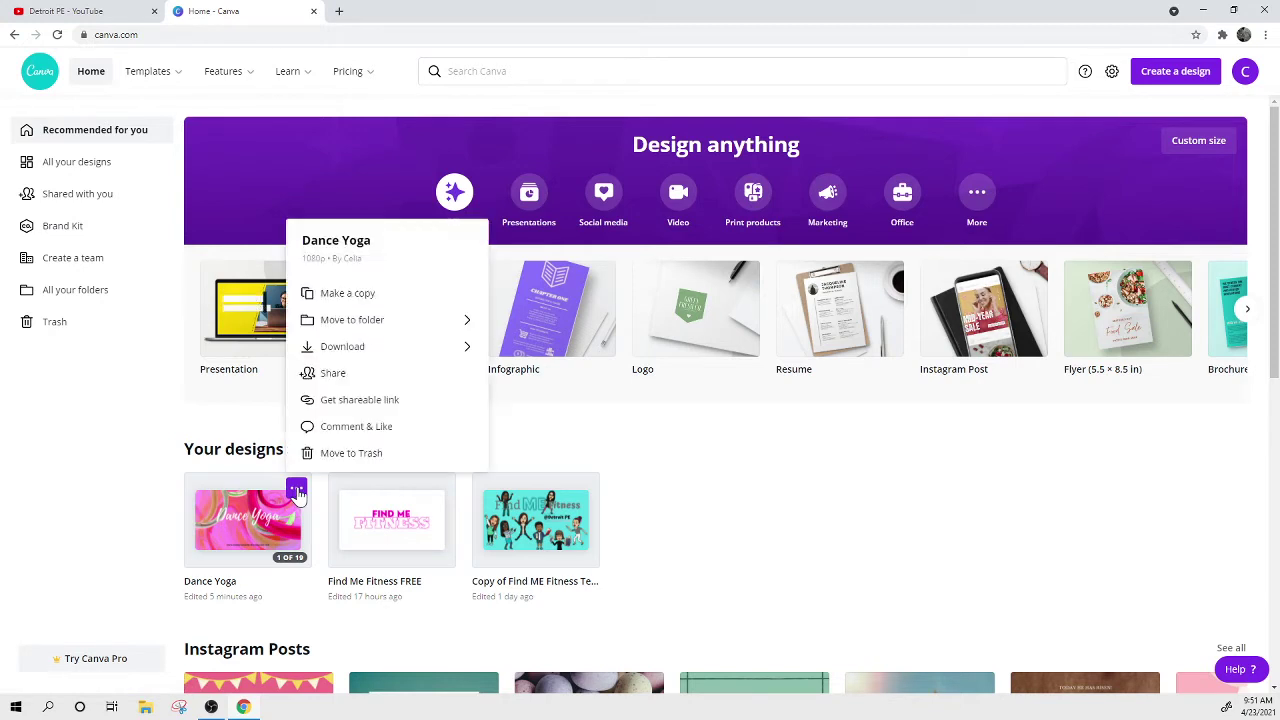
click(320, 292)
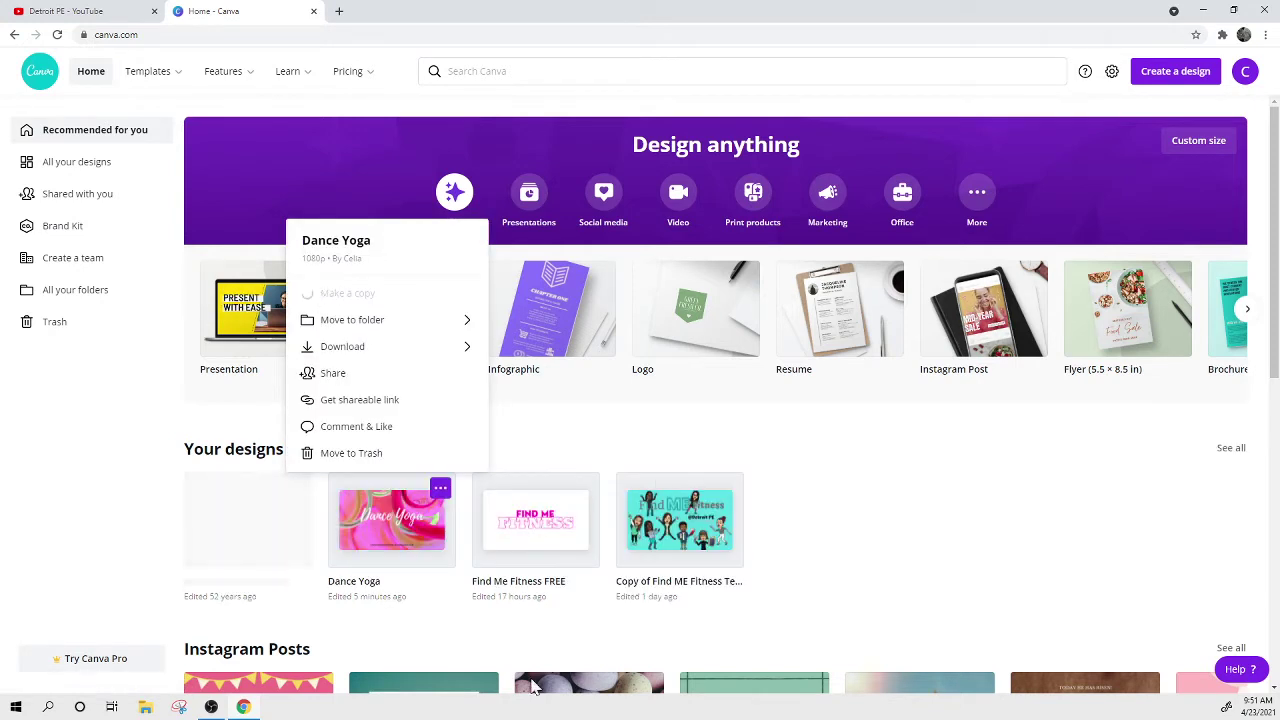
click(237, 531)
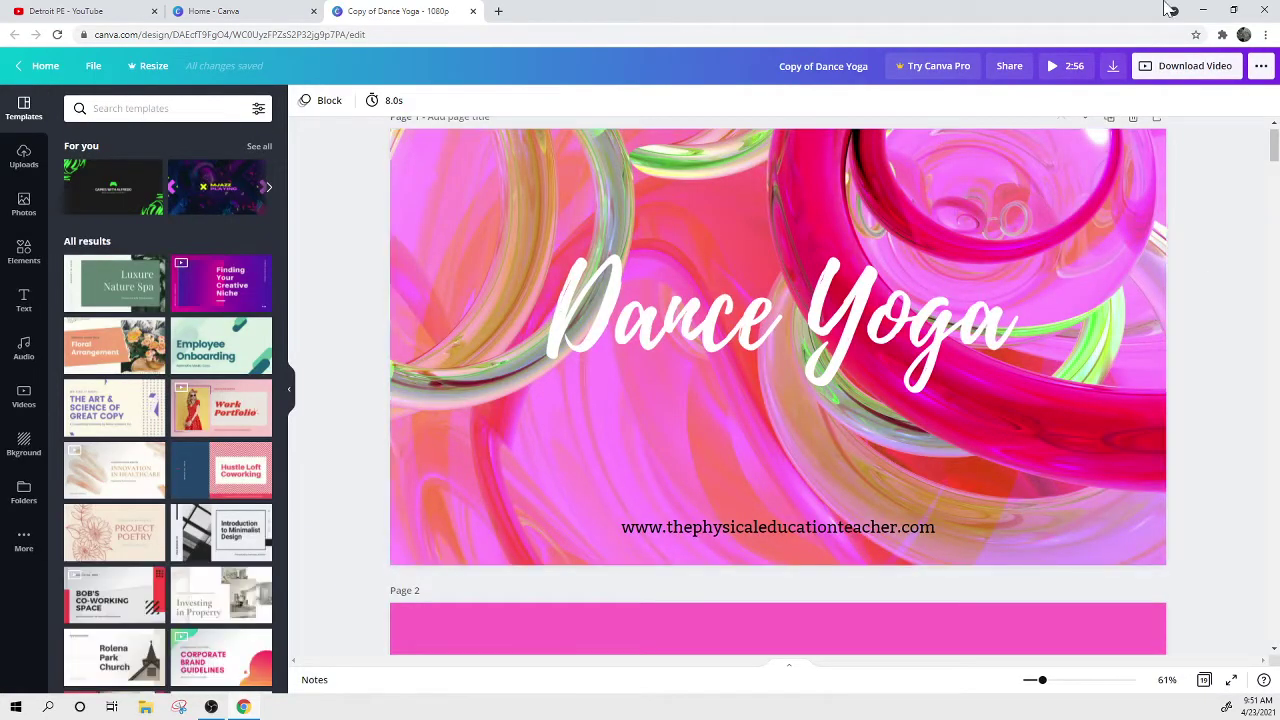
Rename the copied design as "Dance Yoga Volume 2".
click(708, 65)
key(BackSpace)
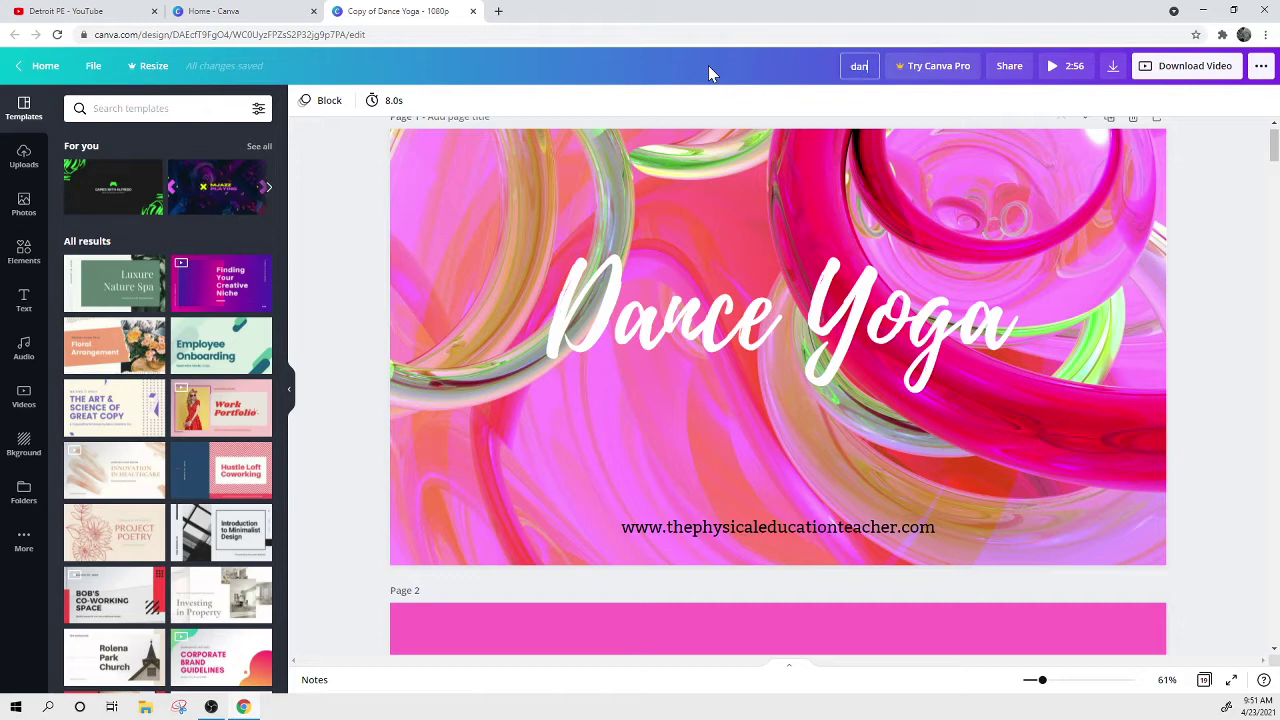
text(Dance Yoga Volume 2)
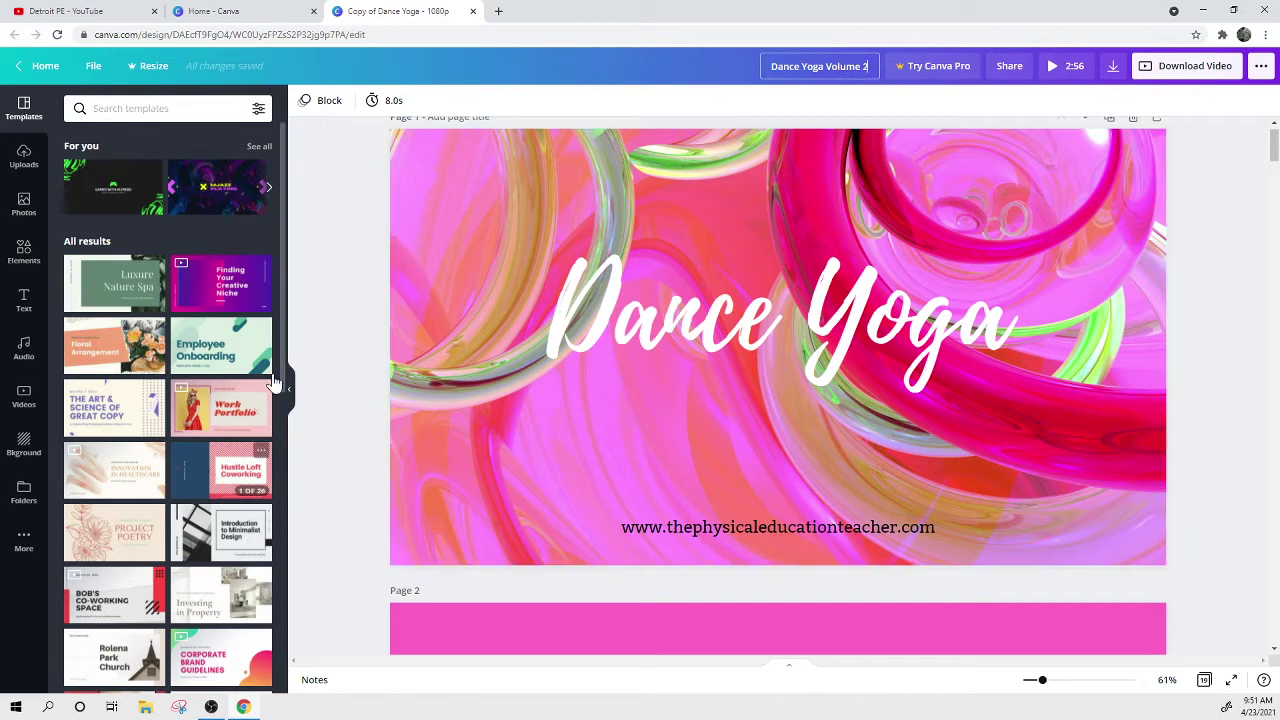
click(326, 320)
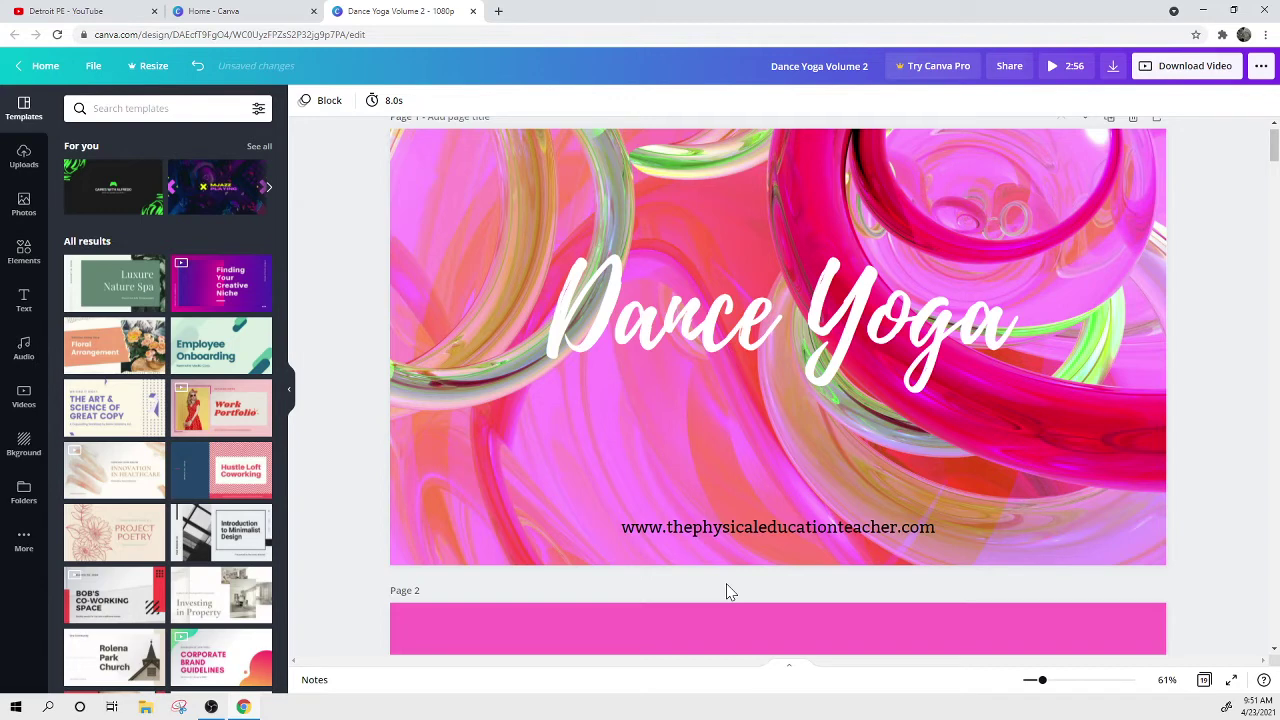
Hide the template suggestions and review the design's pages and their timings from the title page through the yoga pose on page 6.
scroll(724, 588, down, 3)
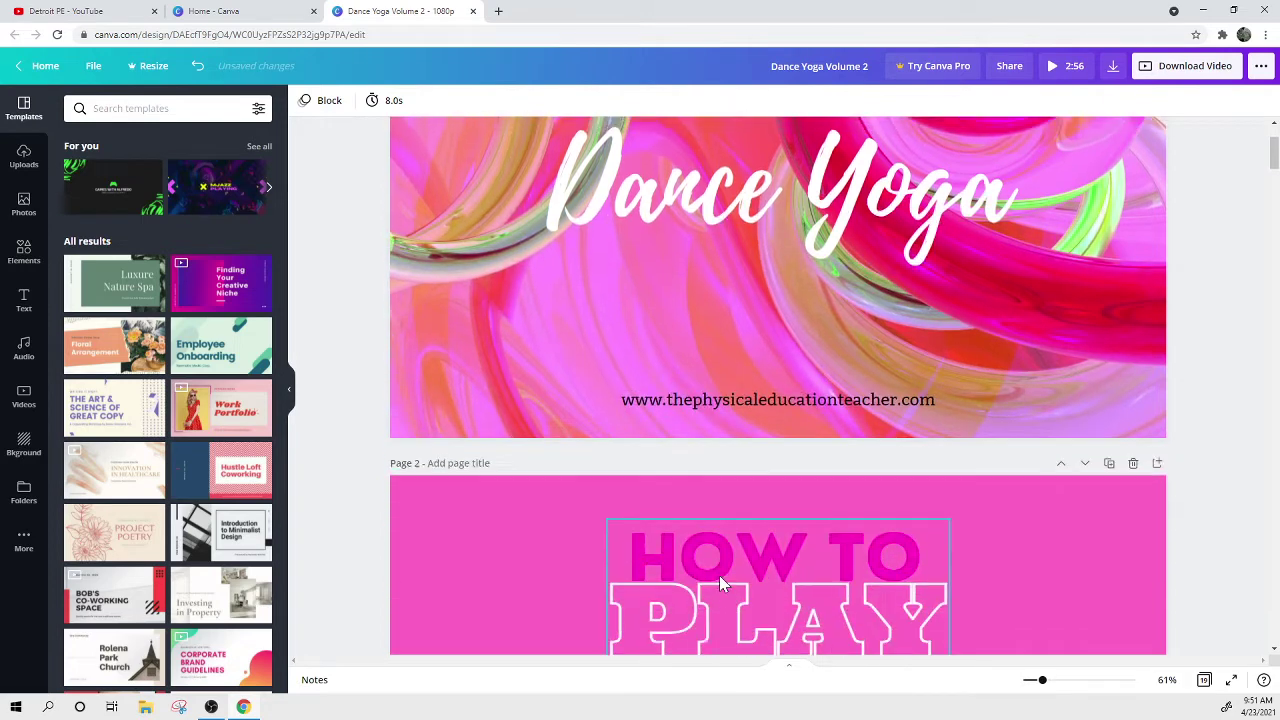
scroll(719, 575, up, 3)
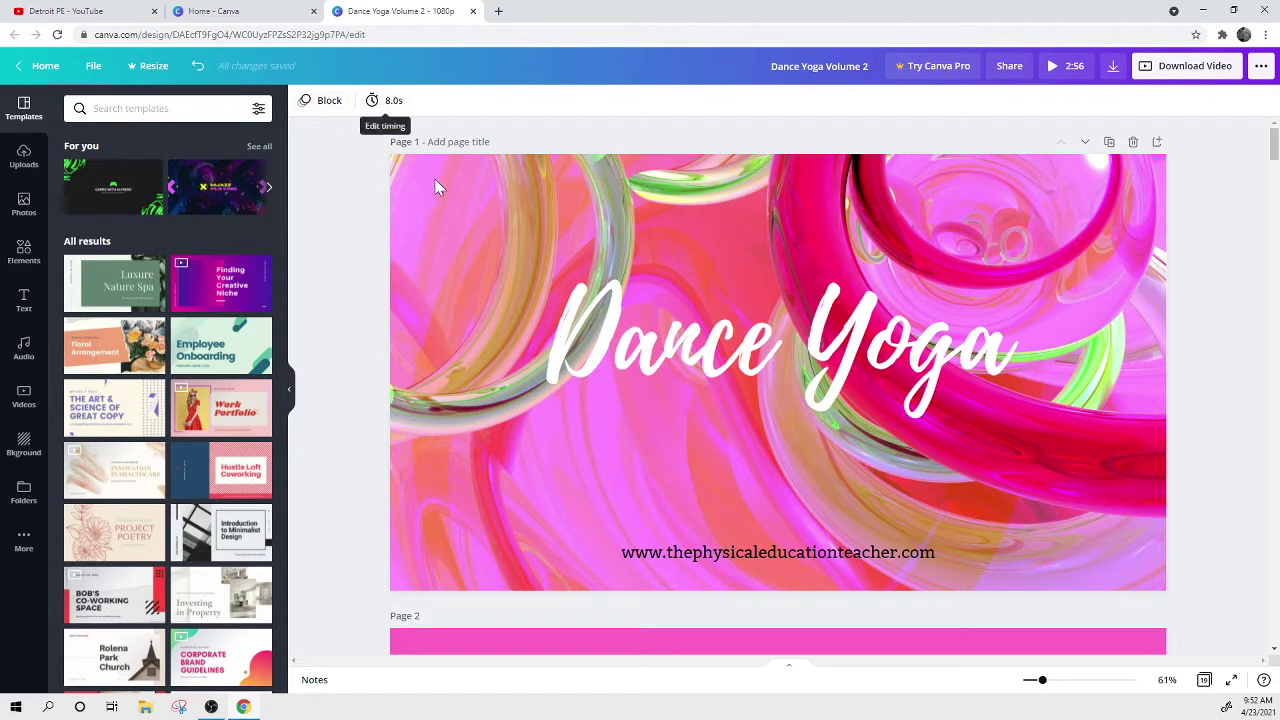
click(289, 388)
scroll(273, 390, down, 4)
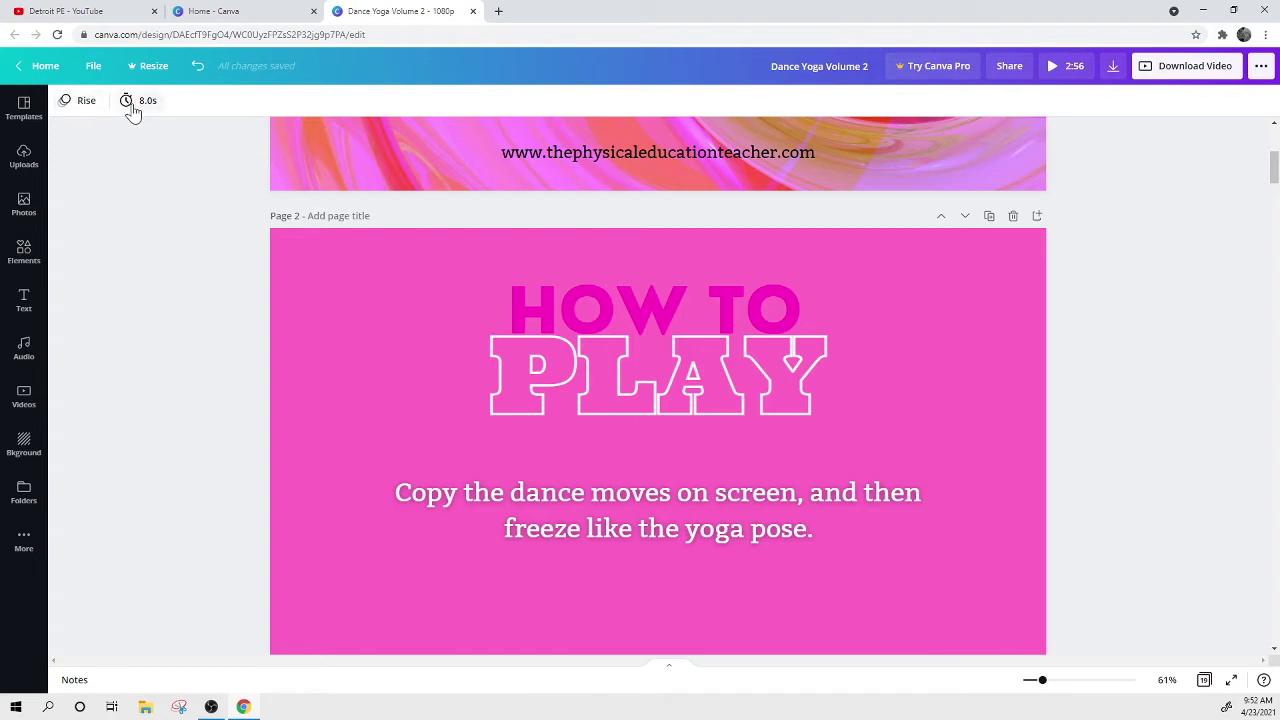
scroll(533, 502, down, 4)
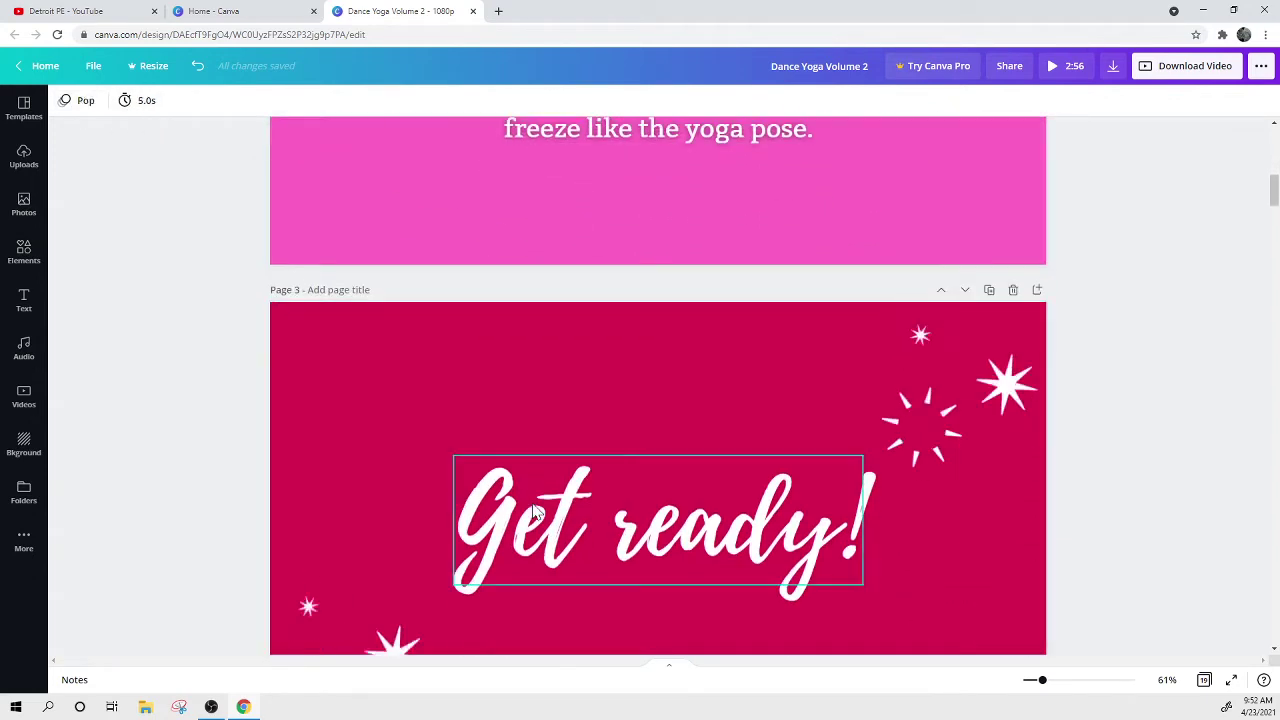
scroll(532, 506, down, 2)
scroll(450, 270, up, 1)
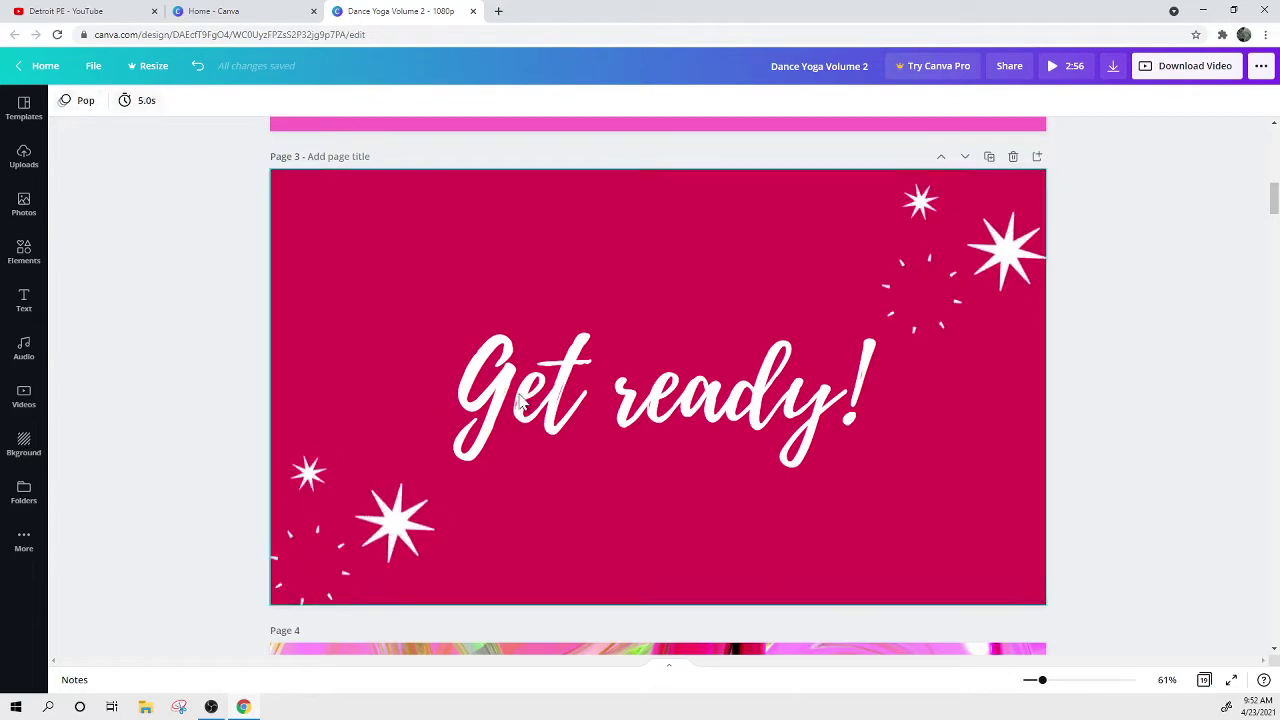
scroll(516, 402, down, 14)
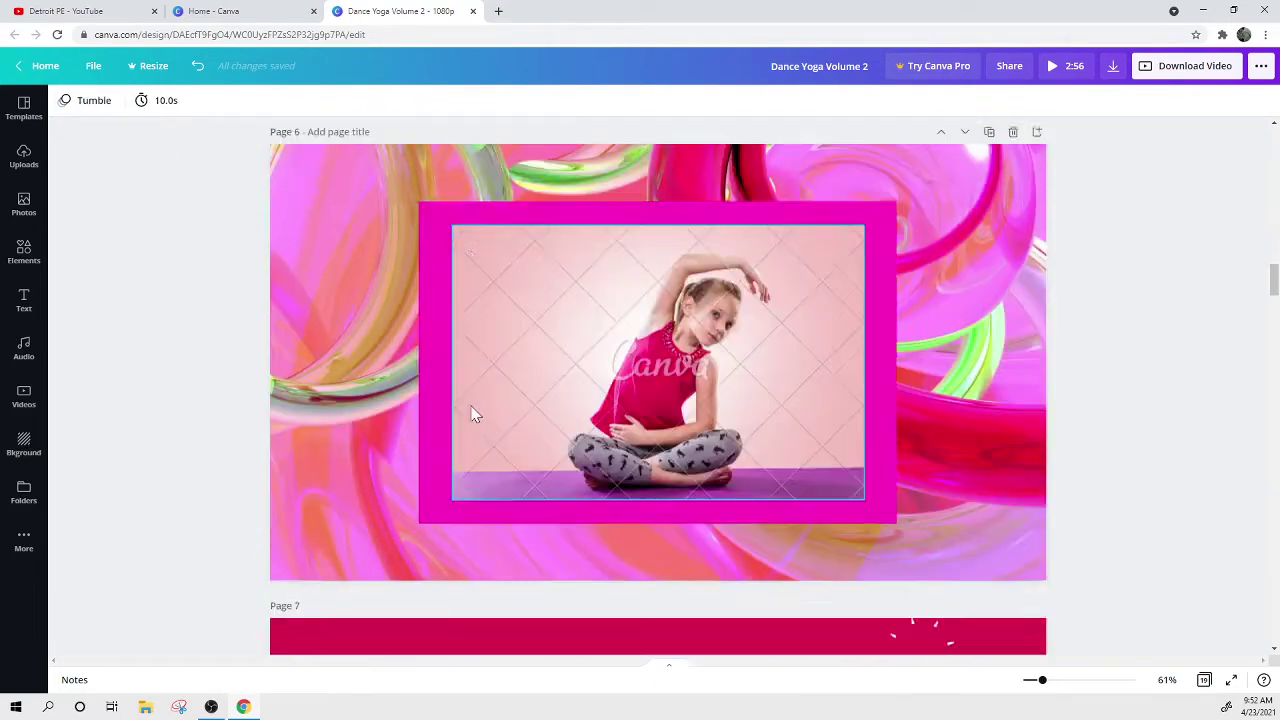
Add a "Volume 2" subheading to page 1 and place it between the Dance Yoga title and the website address.
scroll(475, 415, down, 18)
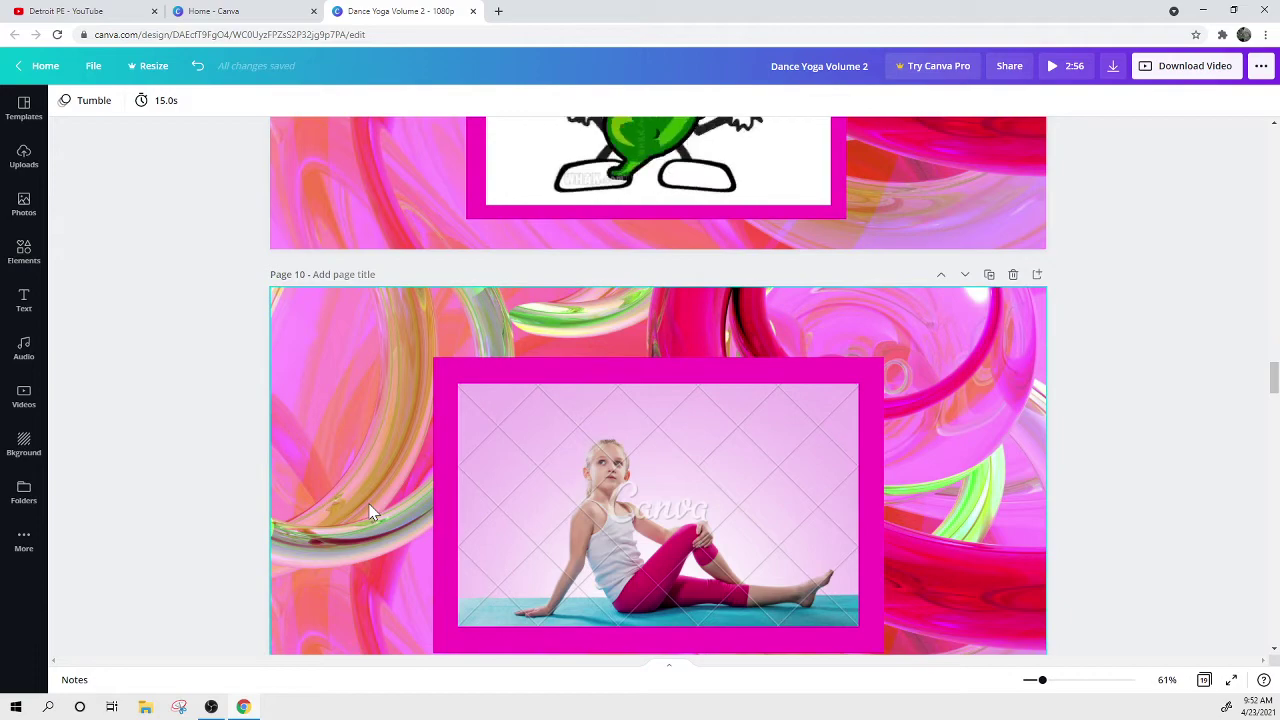
scroll(370, 512, up, 20)
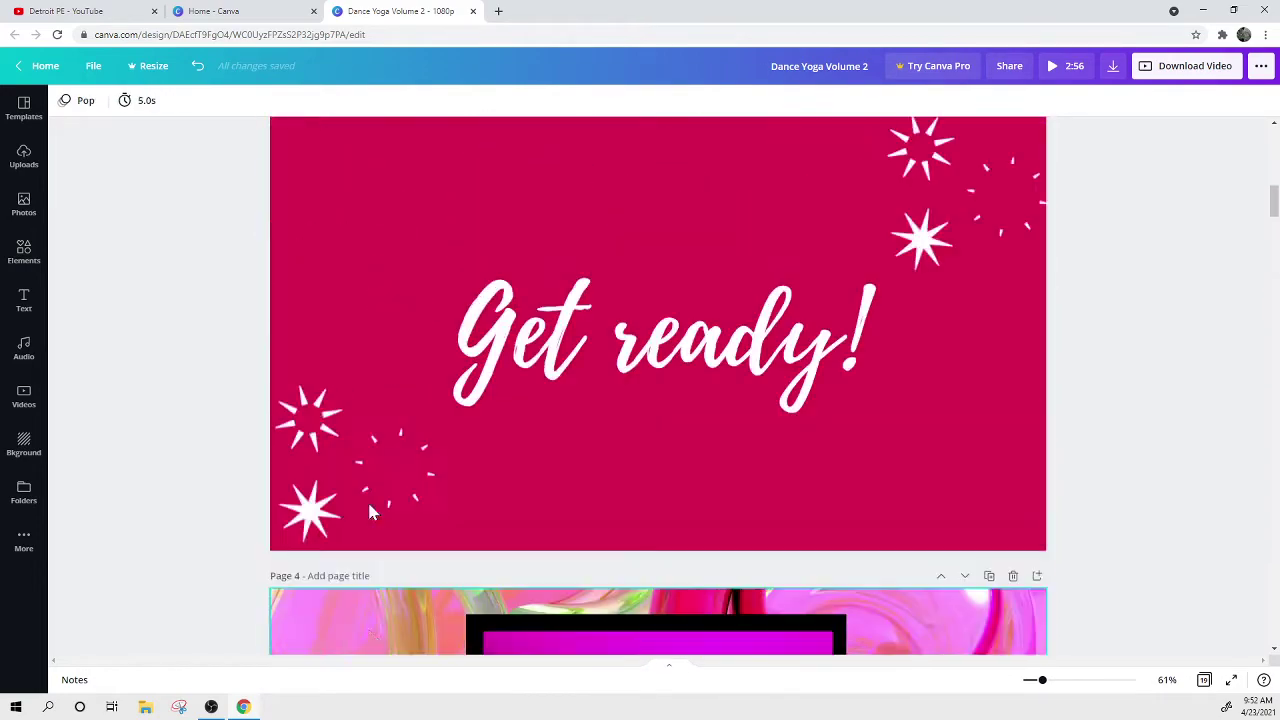
scroll(369, 512, up, 10)
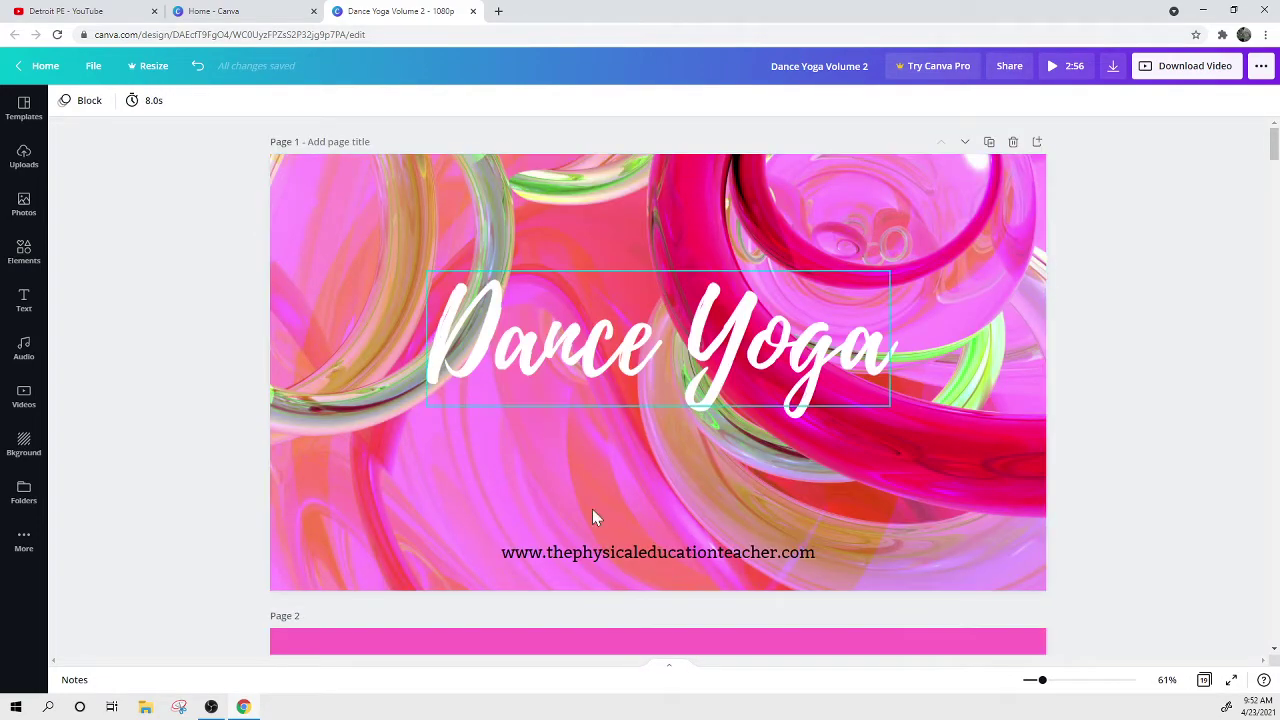
click(24, 296)
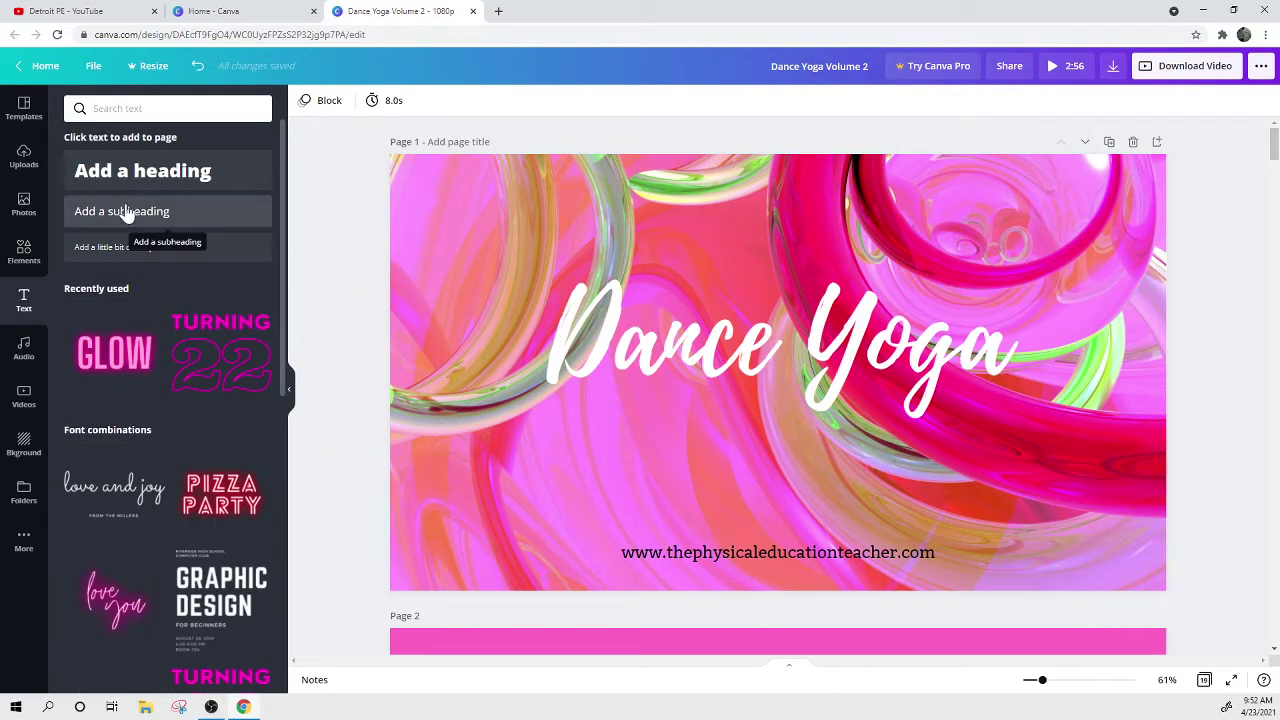
click(125, 212)
text(Volume 2)
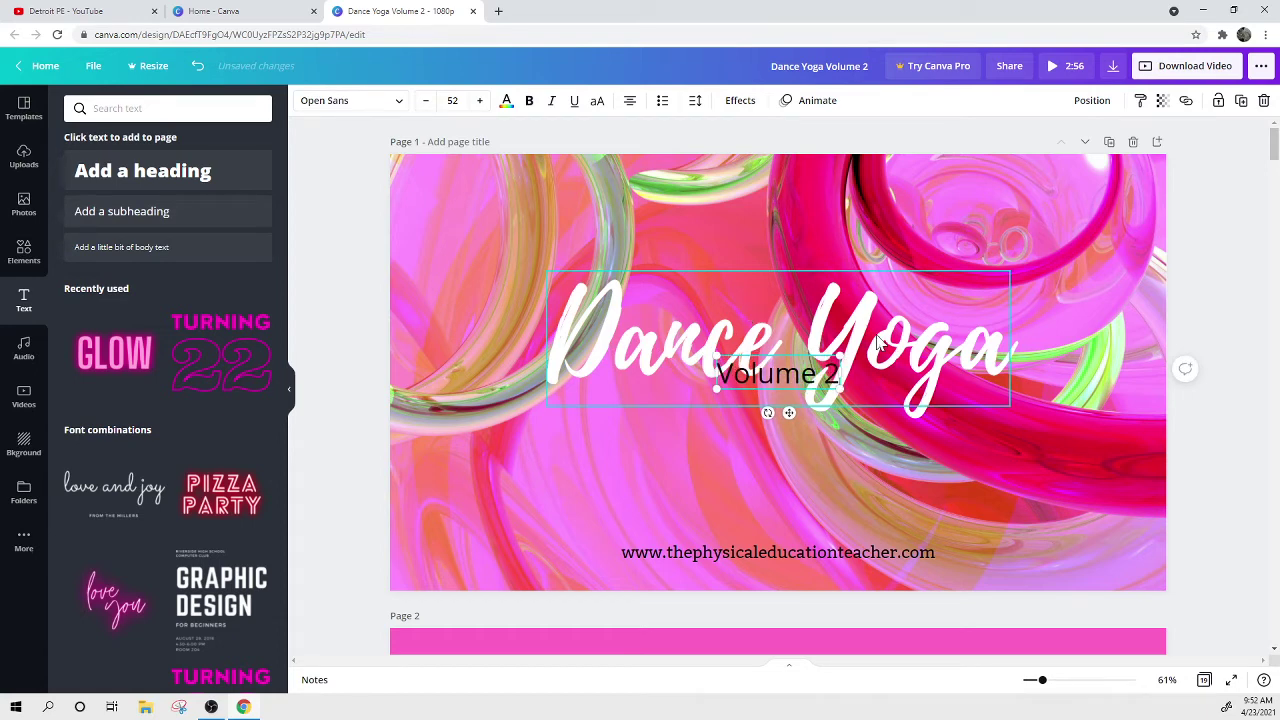
drag(789, 413, 789, 486)
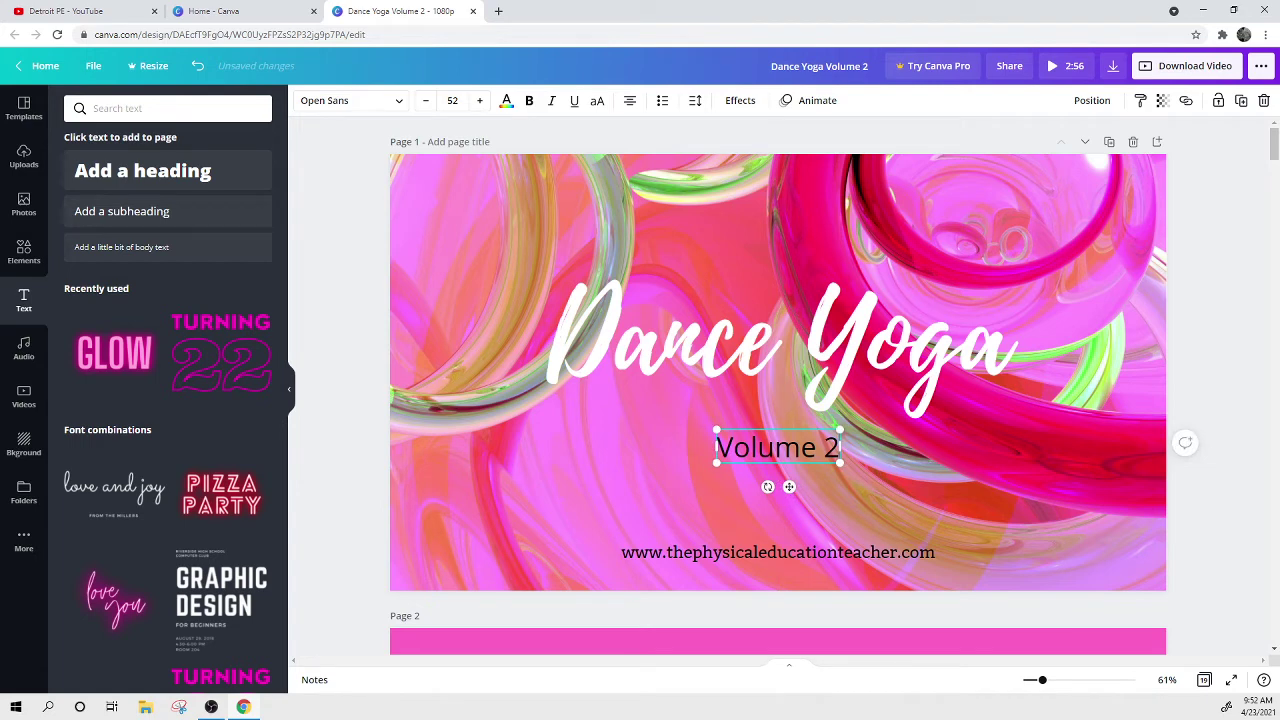
Set the "Volume 2" text in the Ultra font, enlarge it to size 106, and centre it directly beneath the title.
click(350, 101)
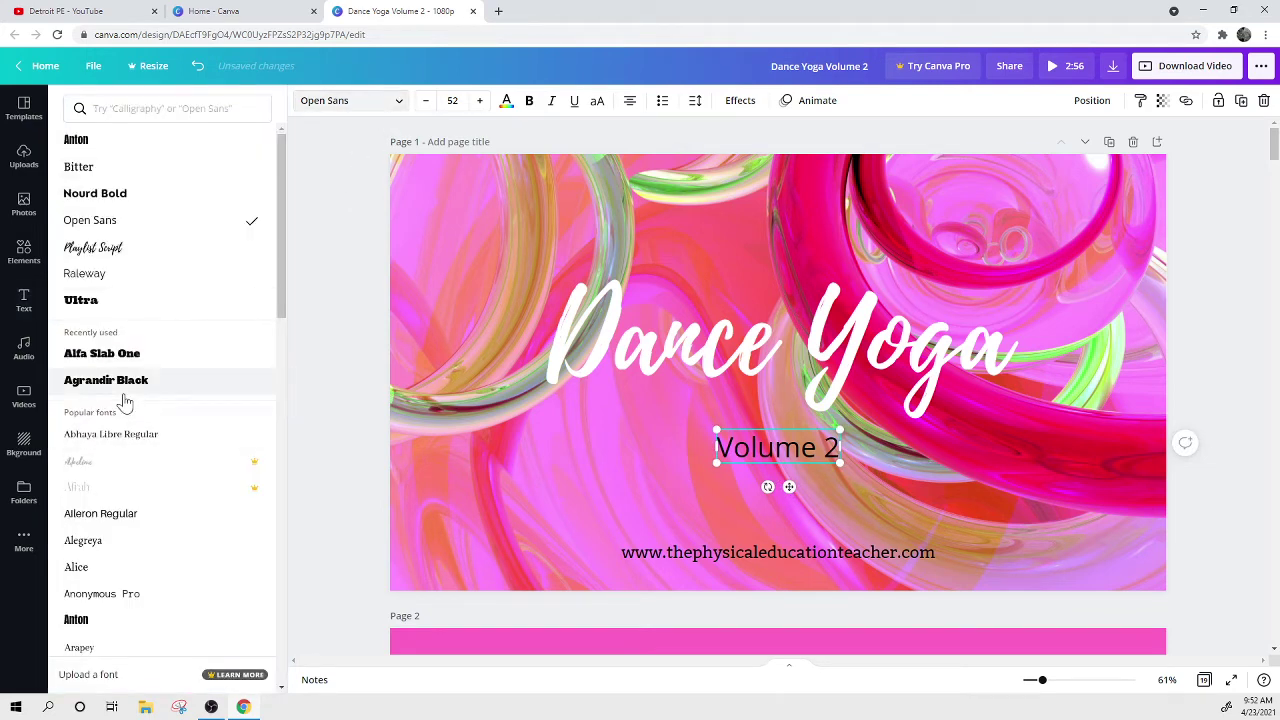
click(112, 301)
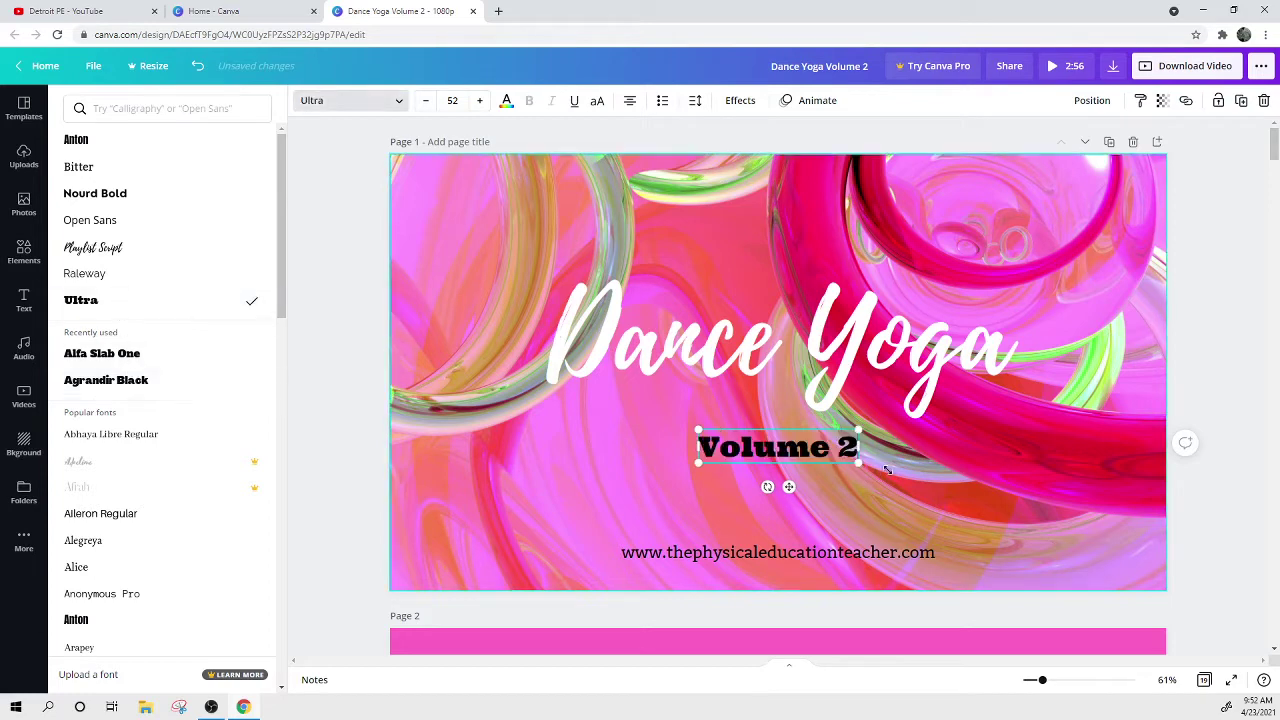
drag(858, 462, 1025, 497)
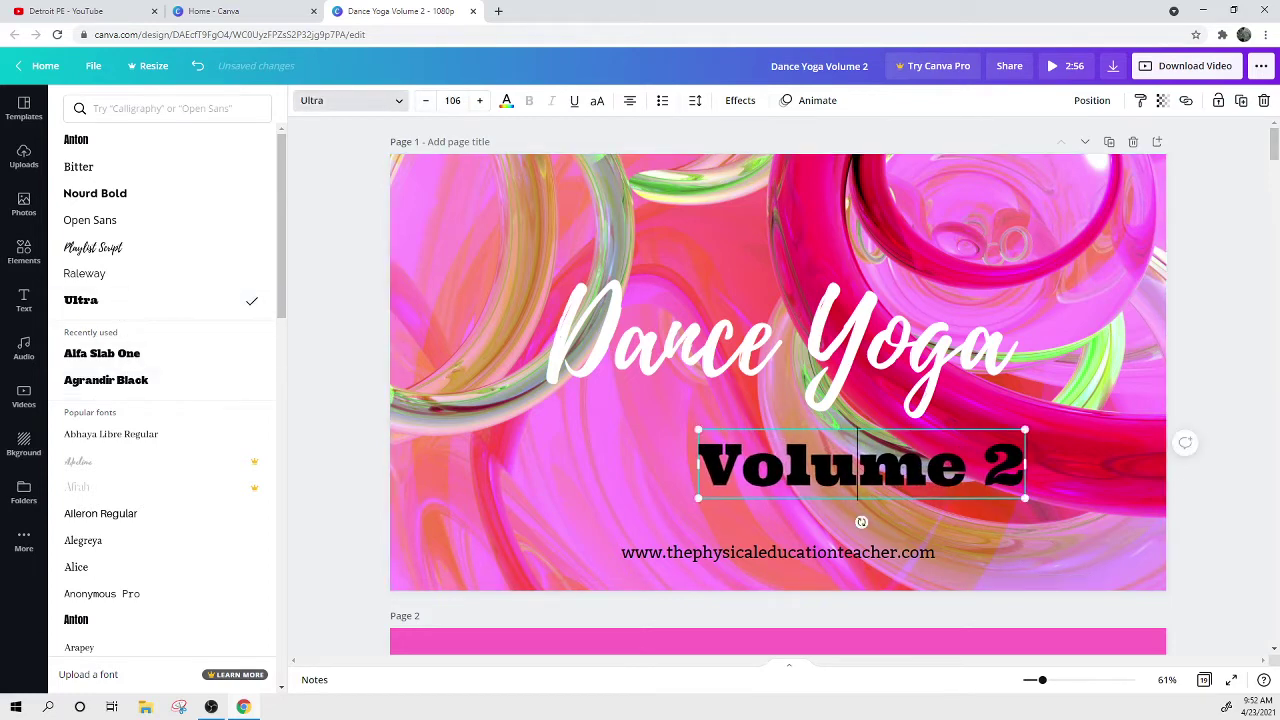
click(503, 404)
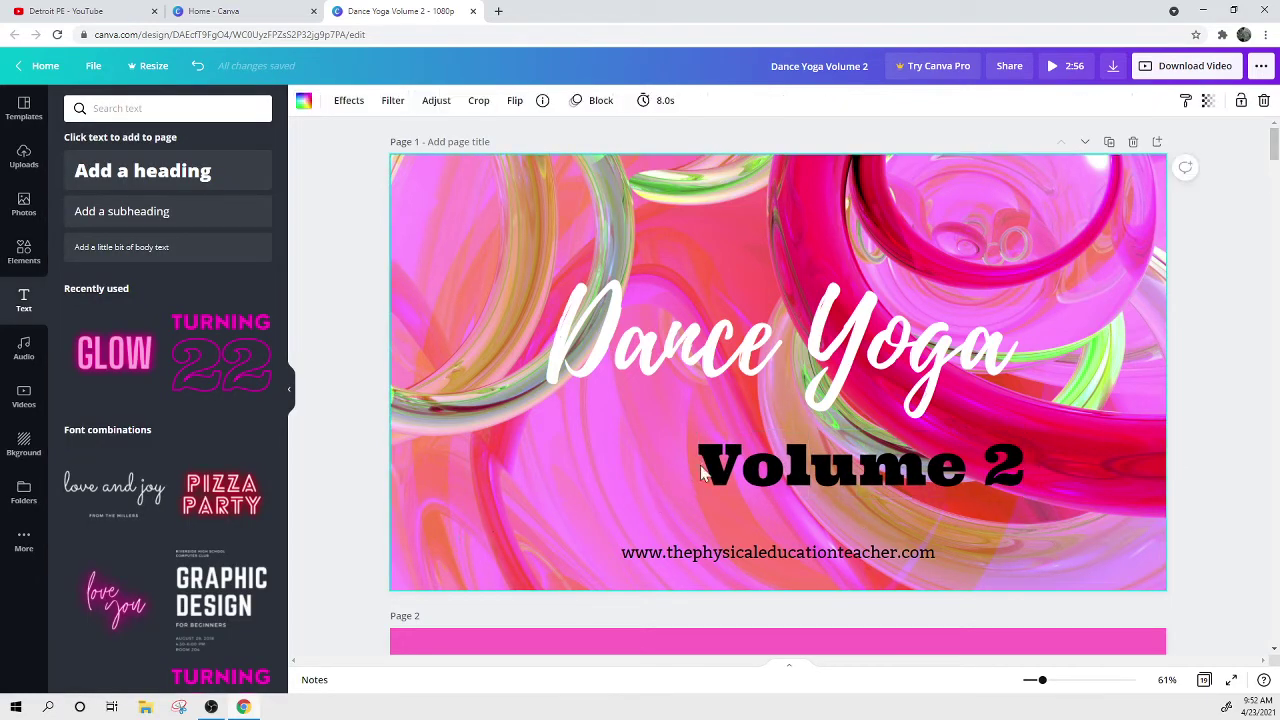
drag(701, 473, 671, 420)
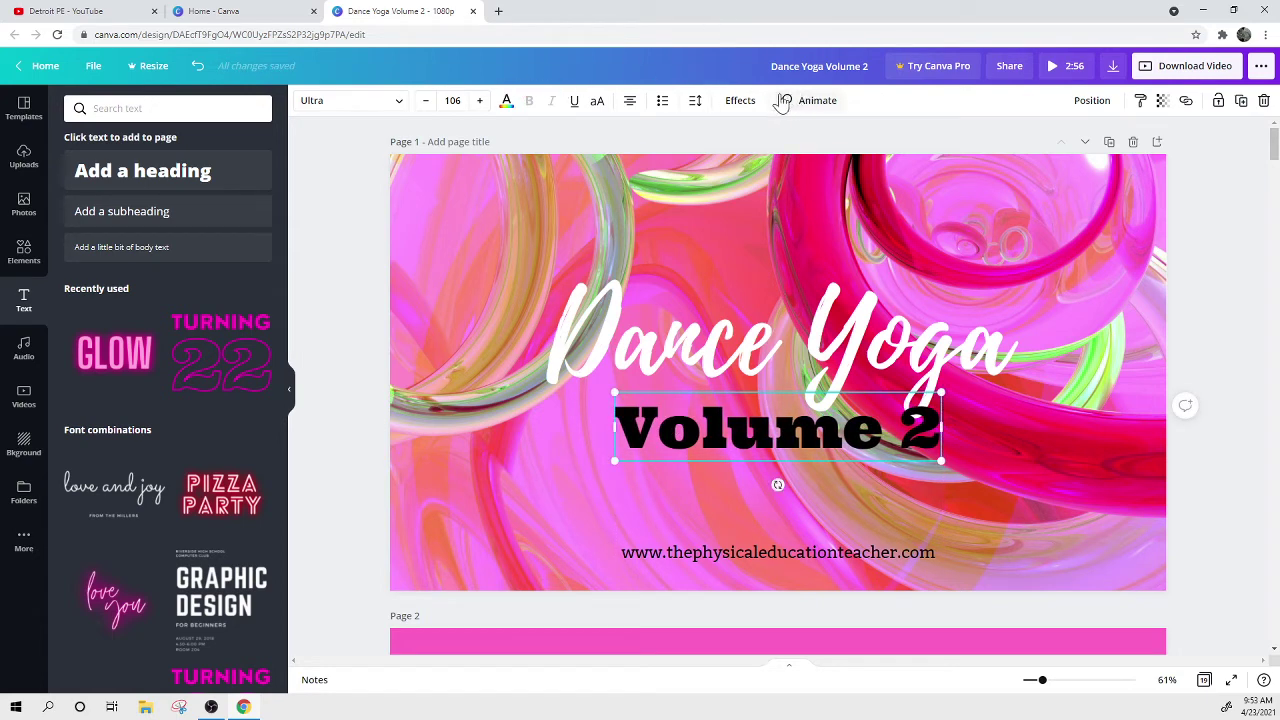
Apply the Splice text effect to "Volume 2" with white as the effect colour.
click(742, 100)
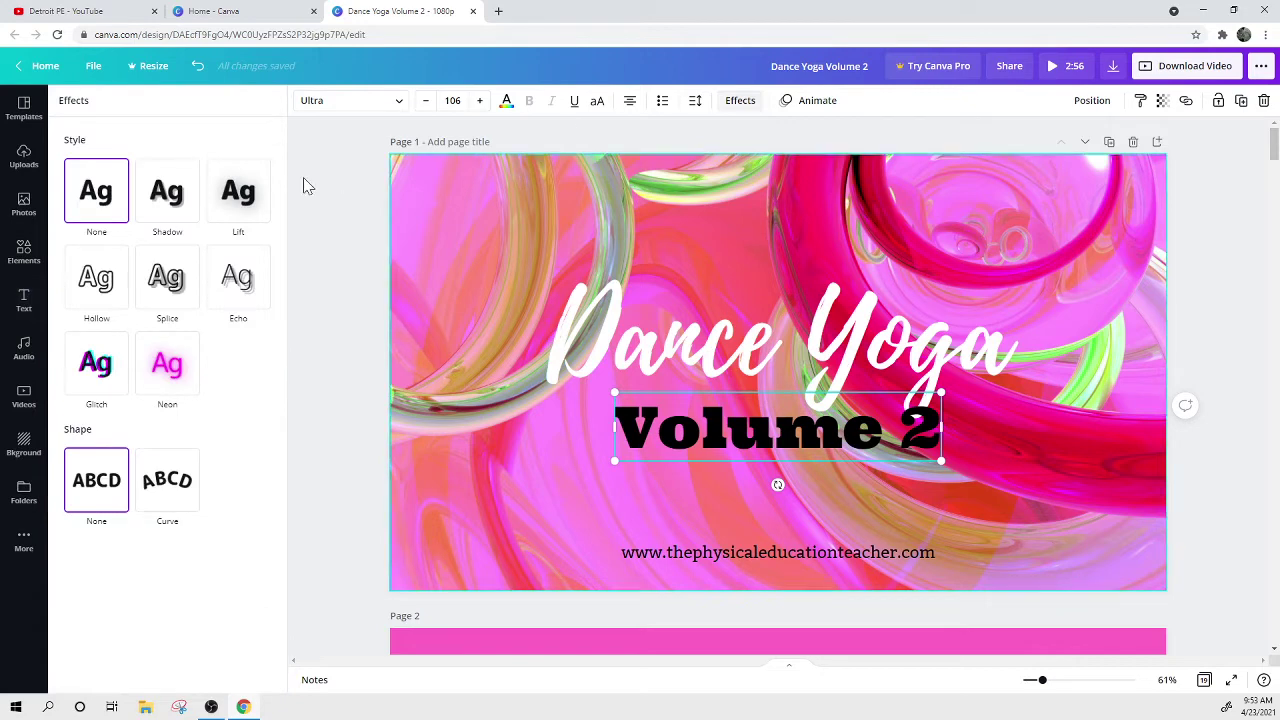
click(168, 280)
click(261, 455)
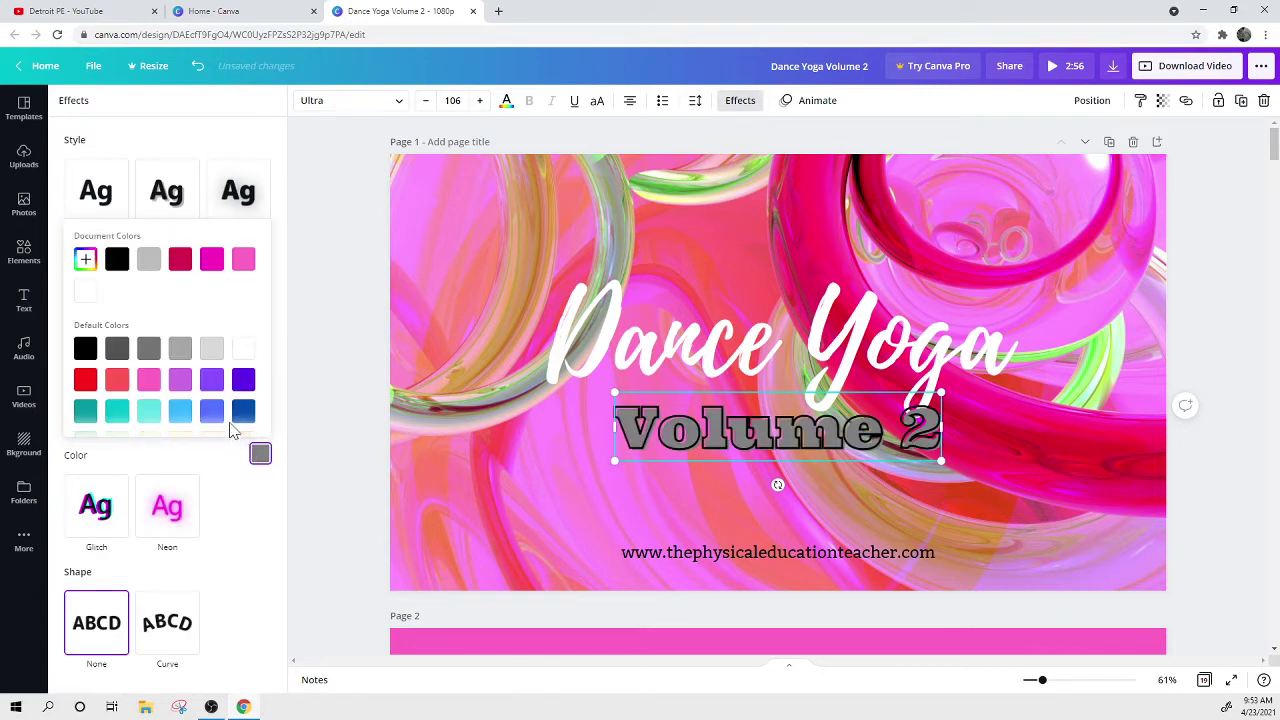
click(243, 355)
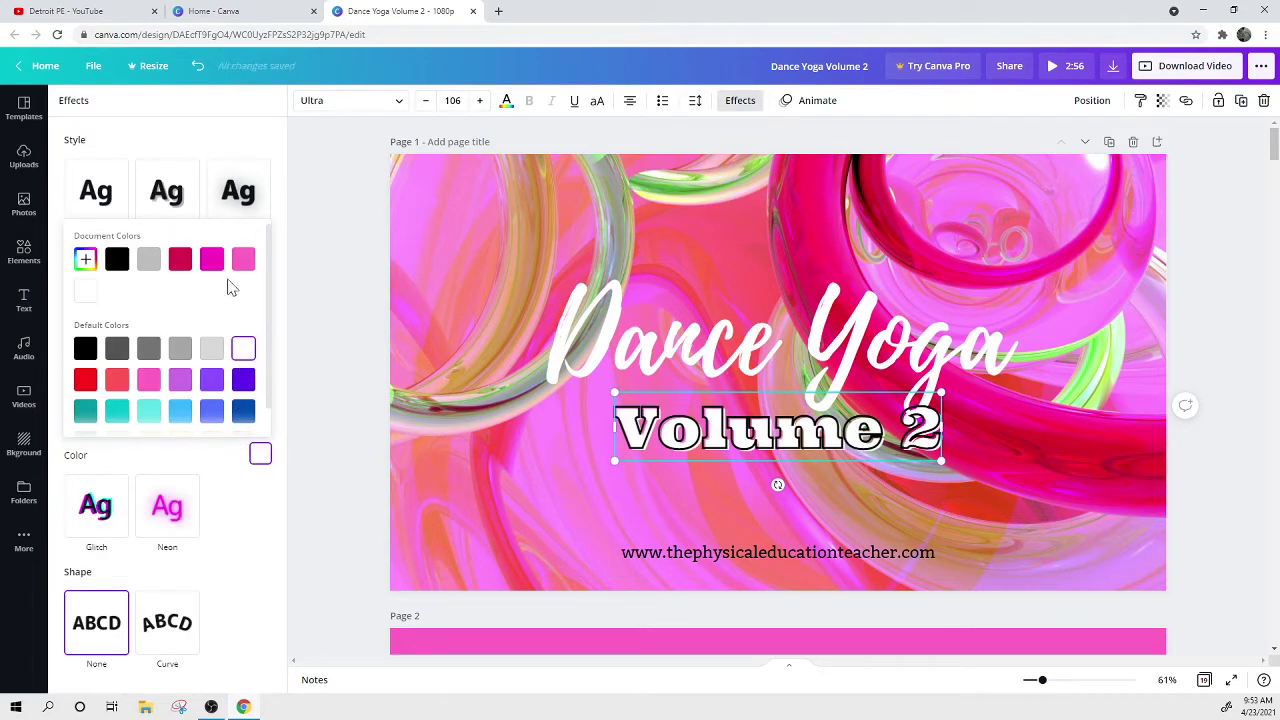
click(740, 100)
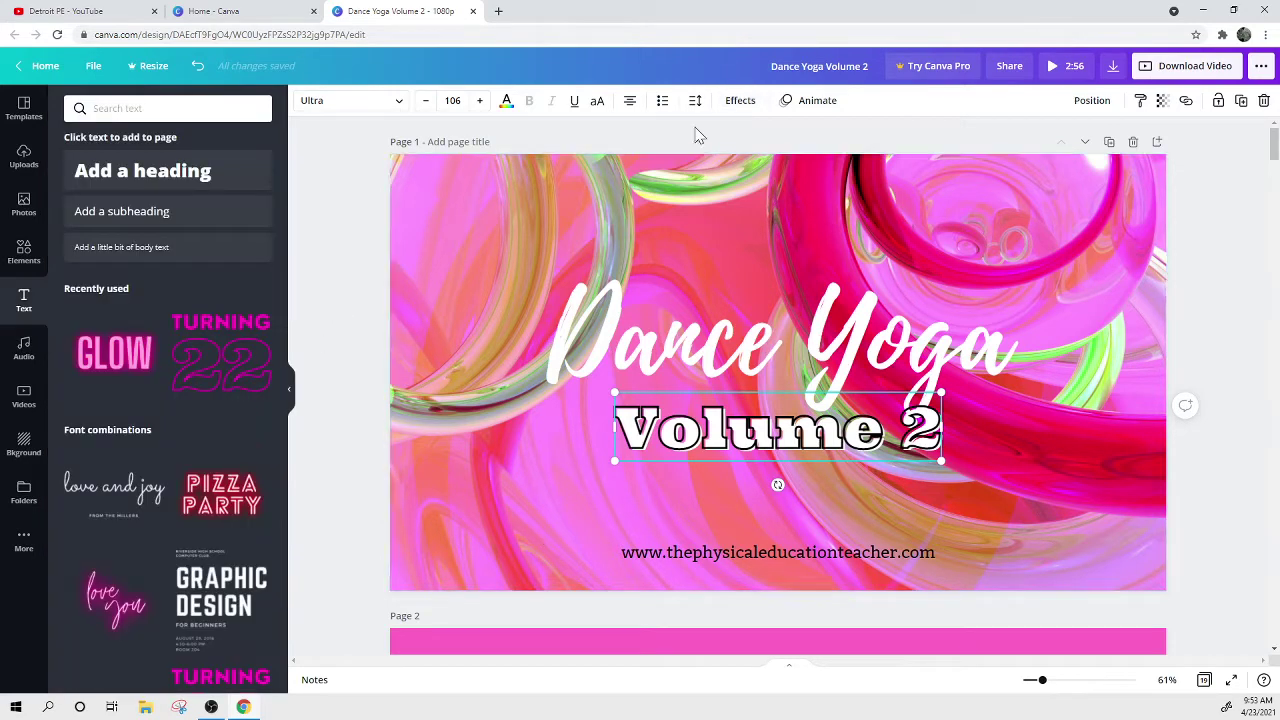
Change the "Volume 2" text colour to the document's magenta.
click(506, 102)
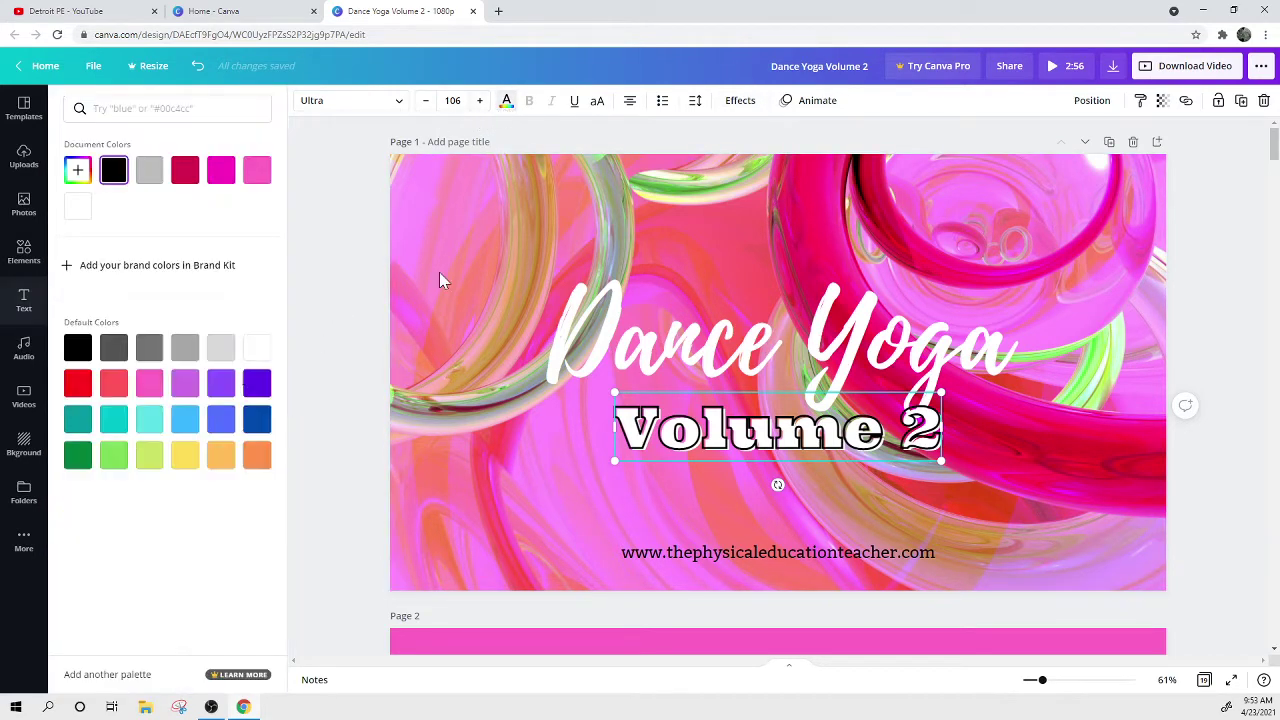
click(221, 171)
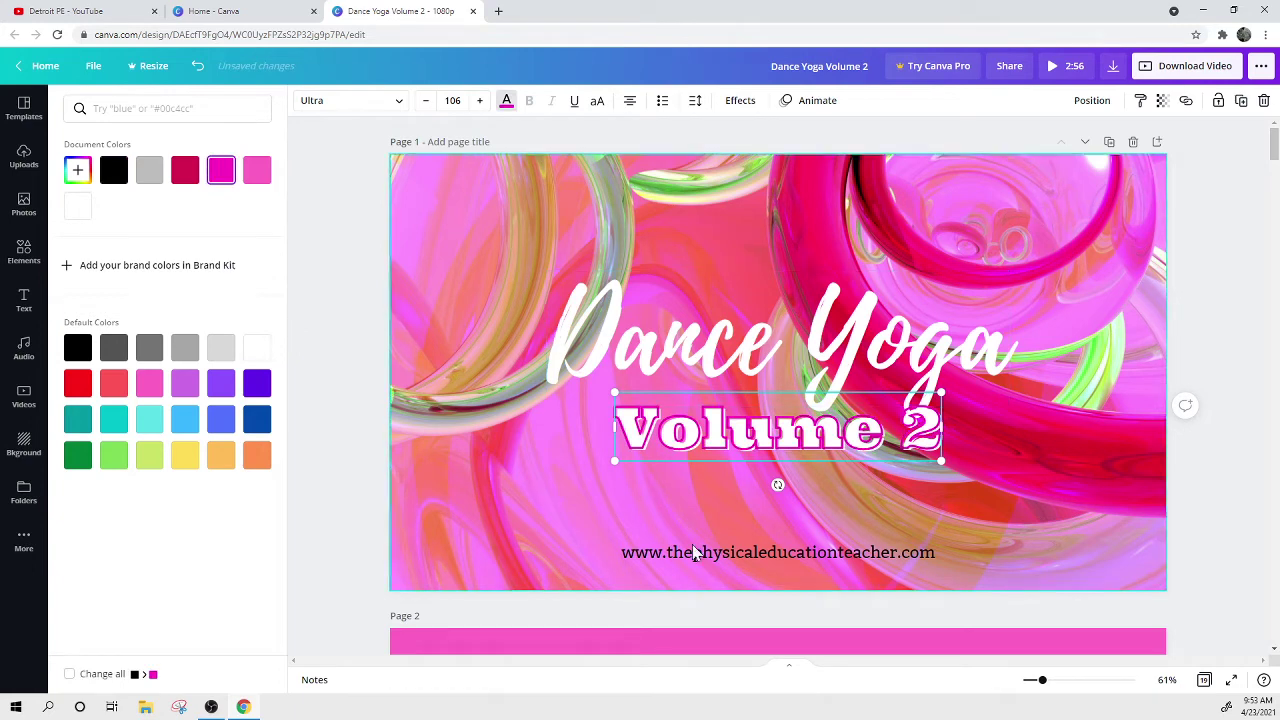
double_click(433, 460)
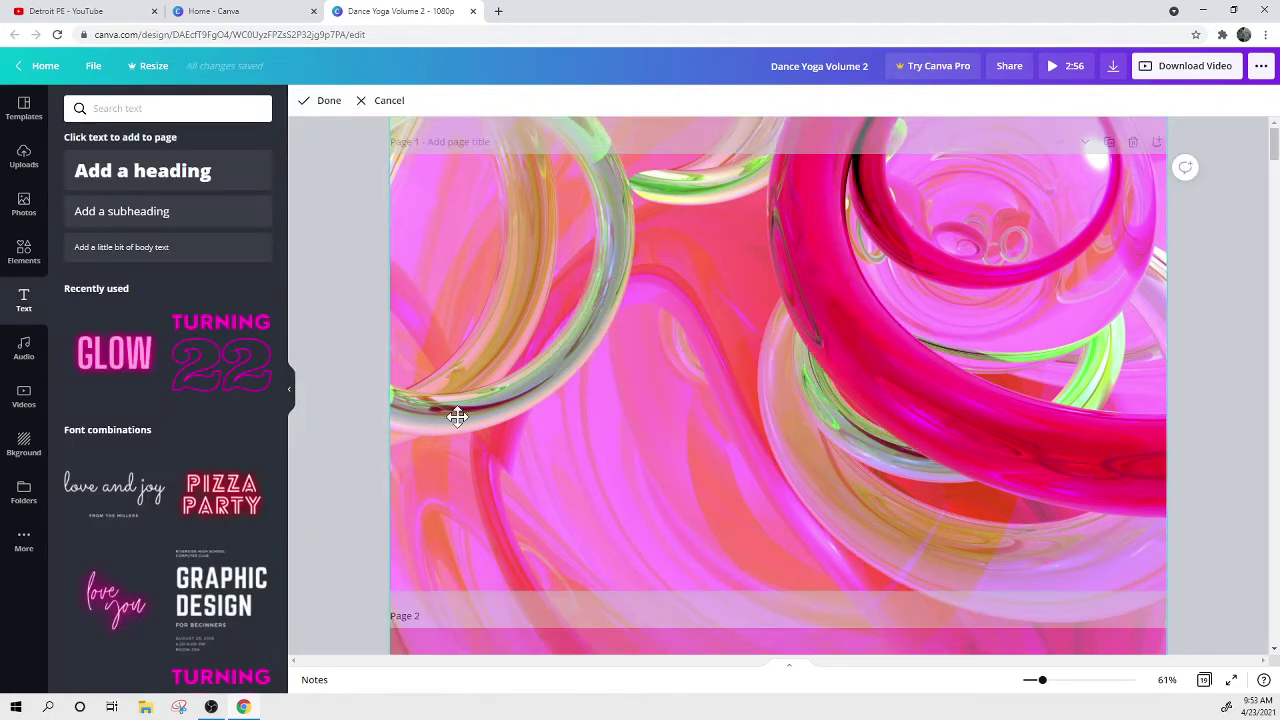
click(359, 387)
Tilt "Volume 2" slightly upward, move it under the word "Yoga", and send it backward behind the title.
click(858, 438)
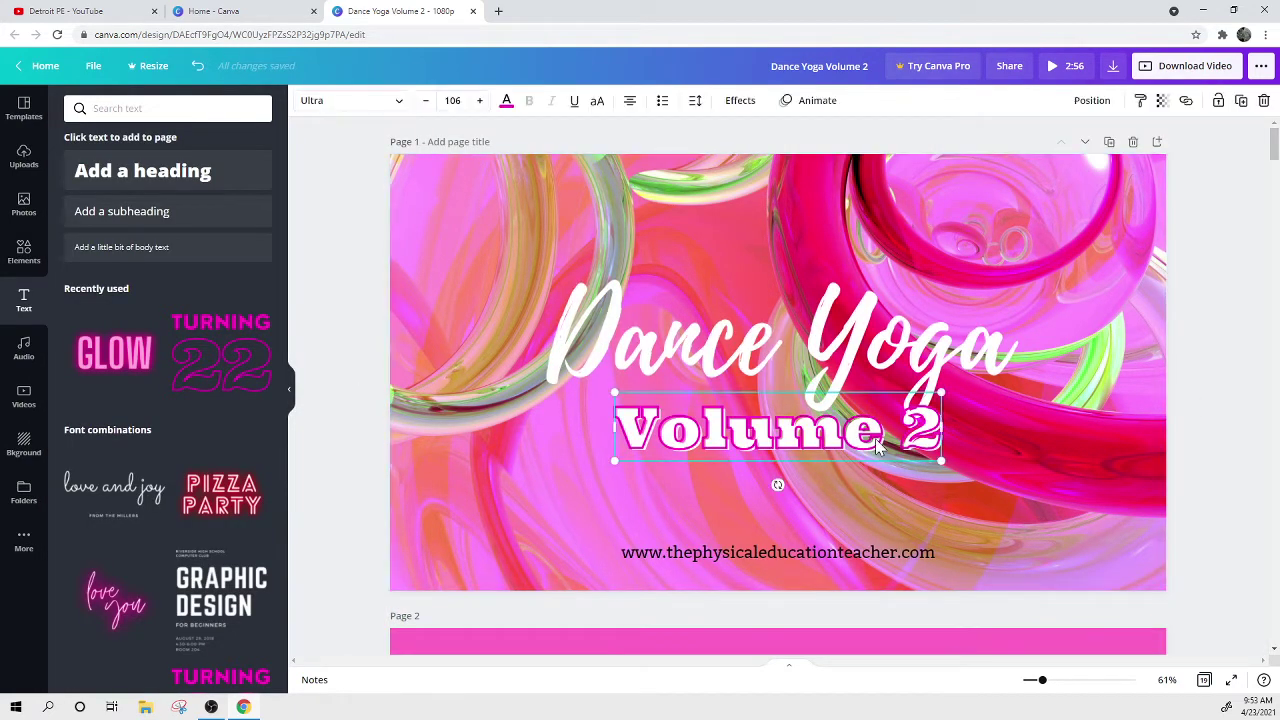
mouse_move(778, 487)
mouse_down()
mouse_move(836, 495)
mouse_move(772, 503)
mouse_move(790, 506)
mouse_up()
drag(835, 417, 940, 421)
right_click(940, 425)
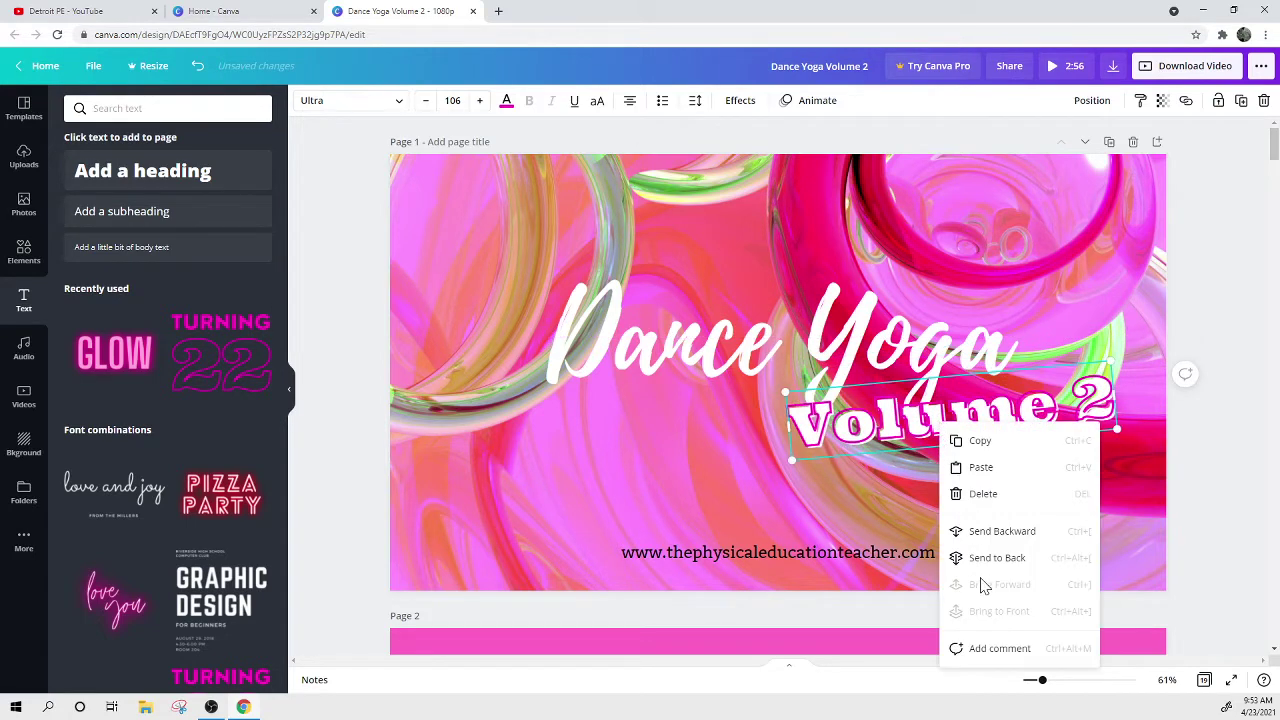
click(978, 536)
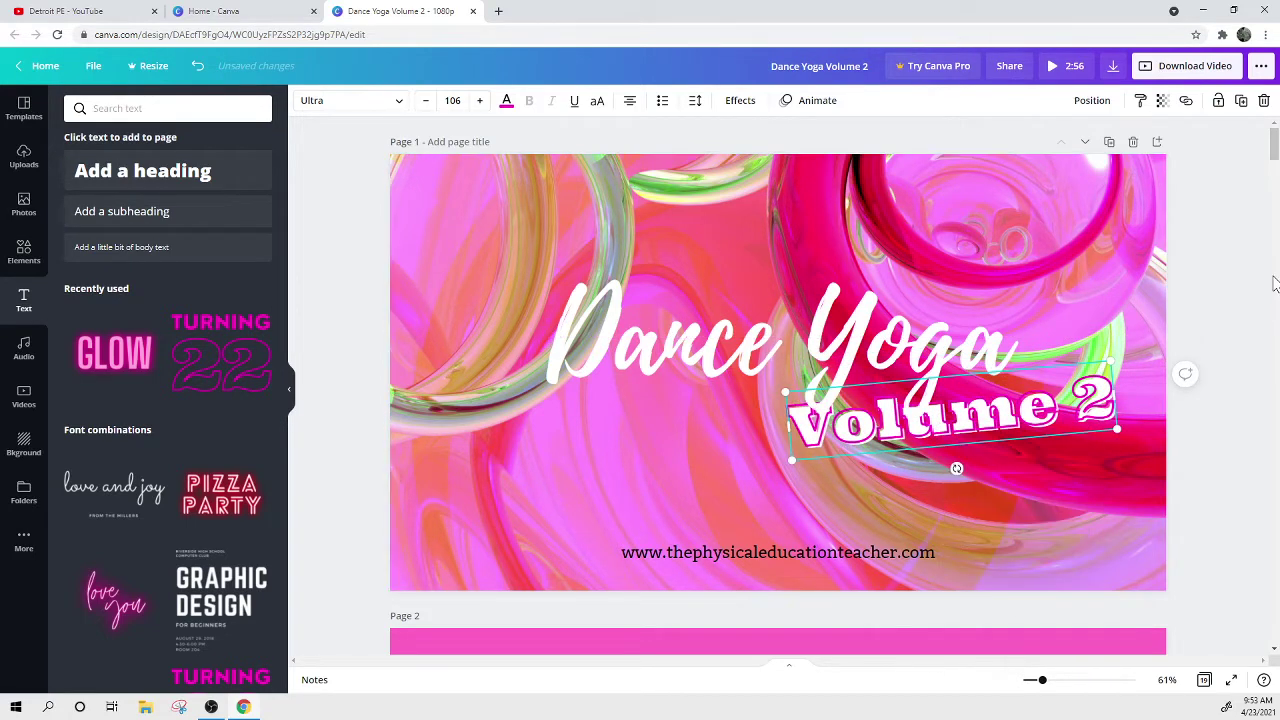
click(1256, 288)
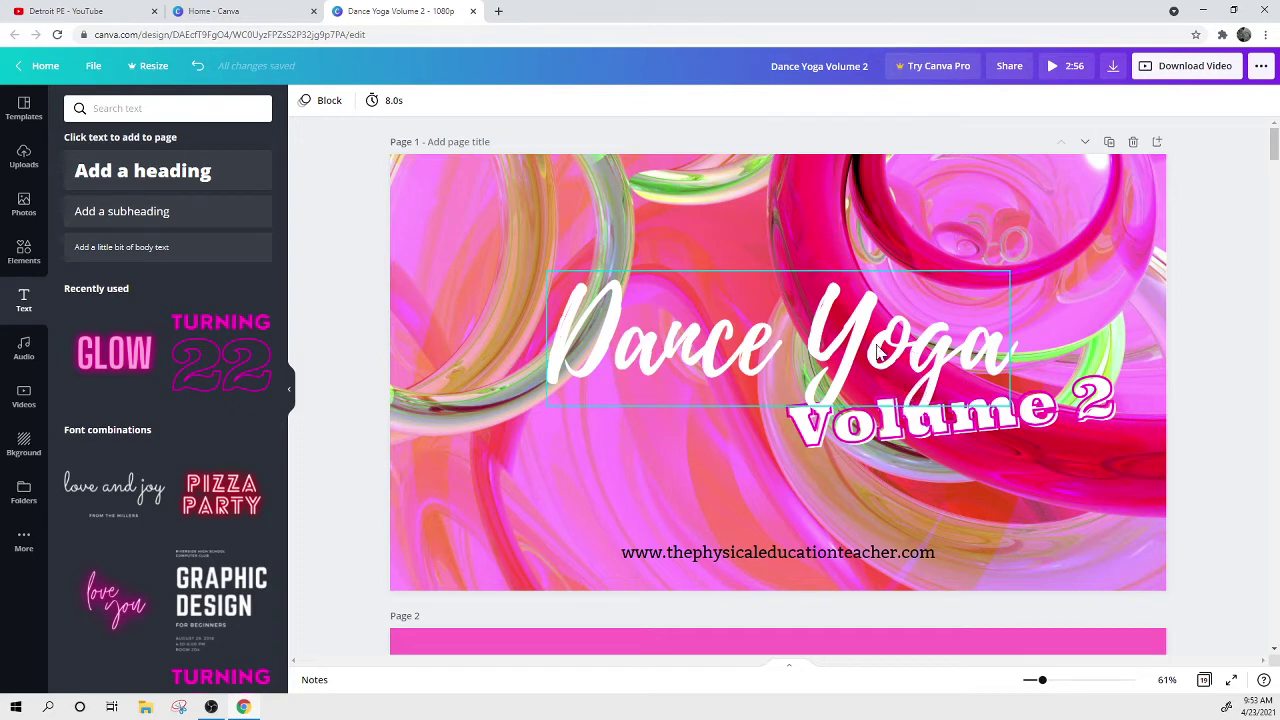
Recolour the "Dance Yoga" title black and shift the "Volume 2" text slightly left beneath it.
click(928, 358)
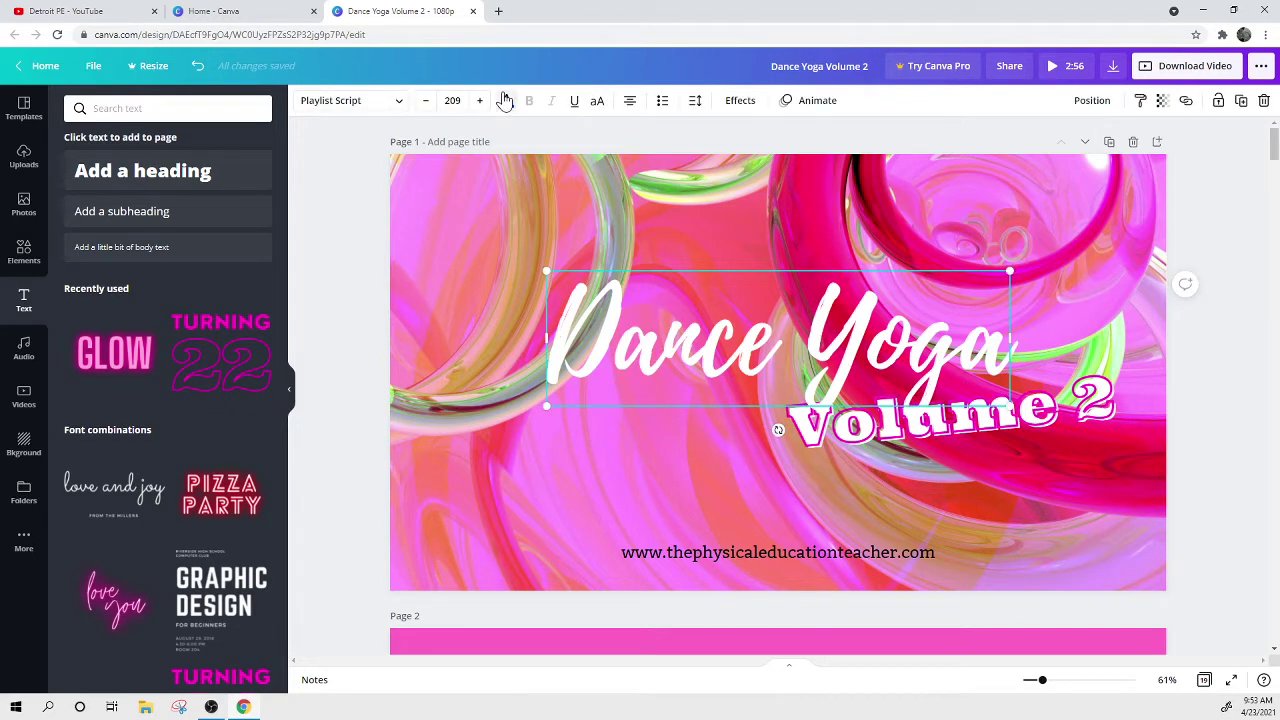
click(505, 100)
click(115, 170)
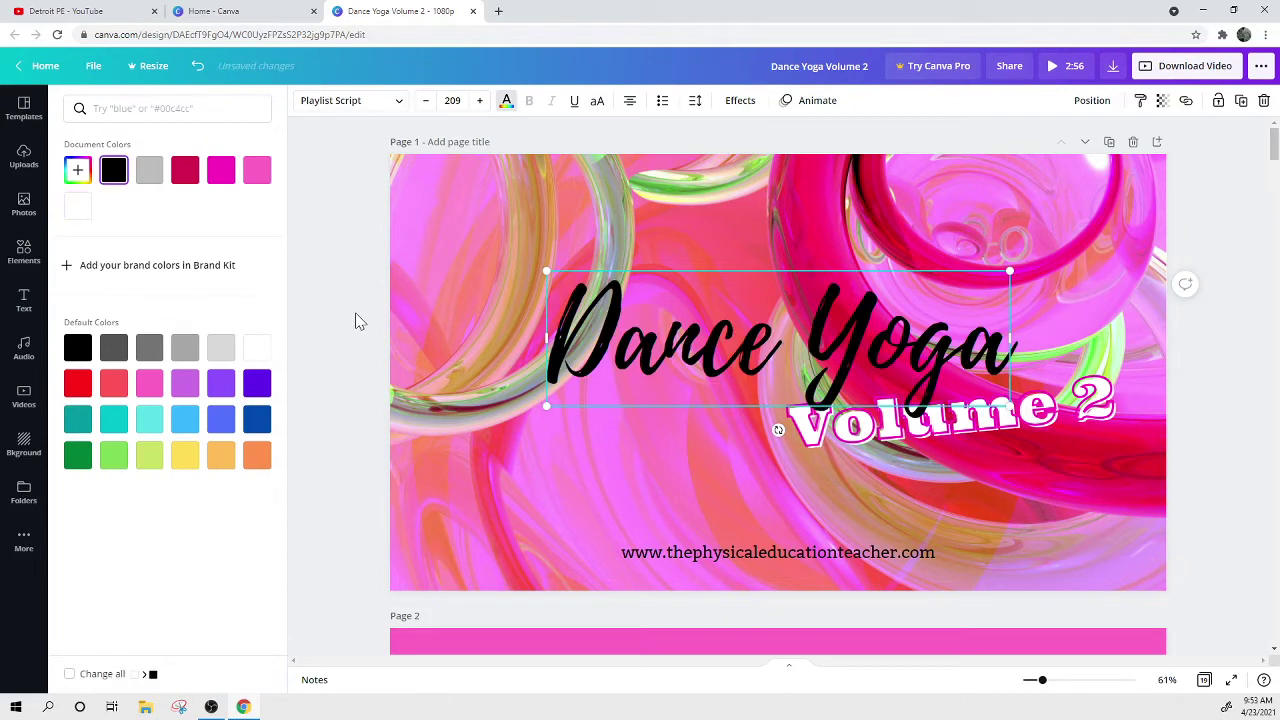
key(Escape)
drag(848, 431, 814, 432)
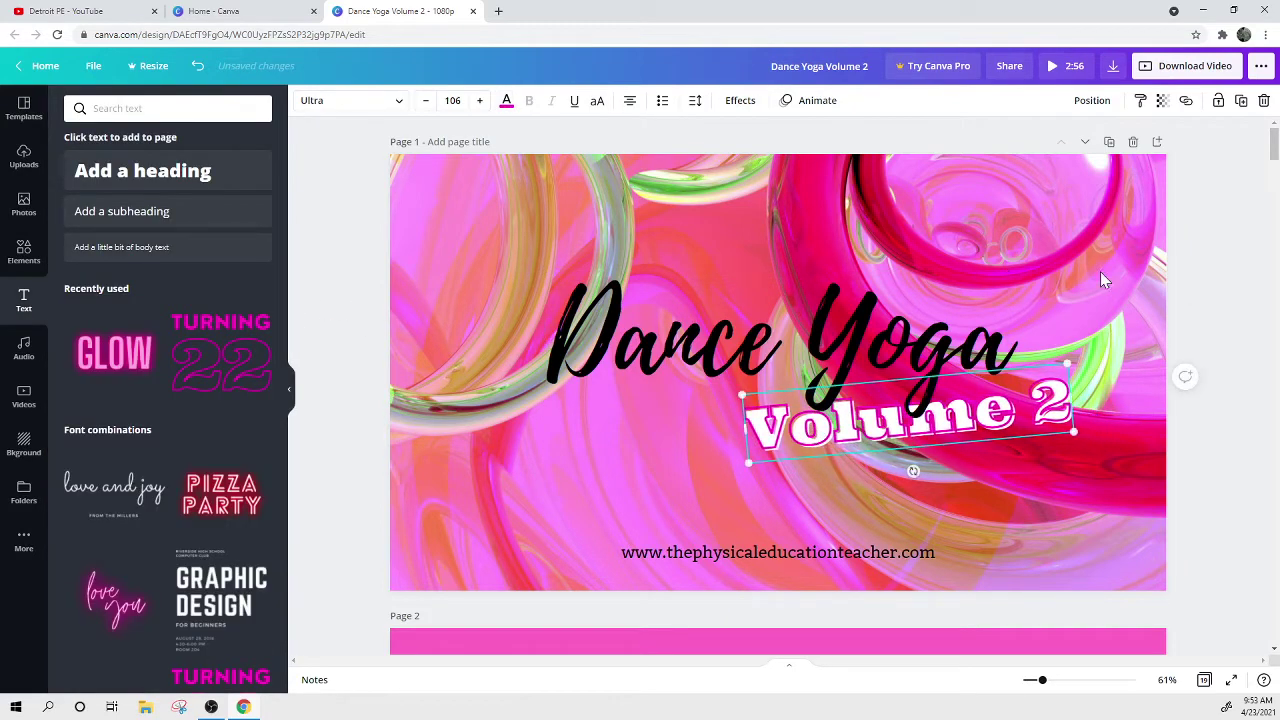
click(1194, 264)
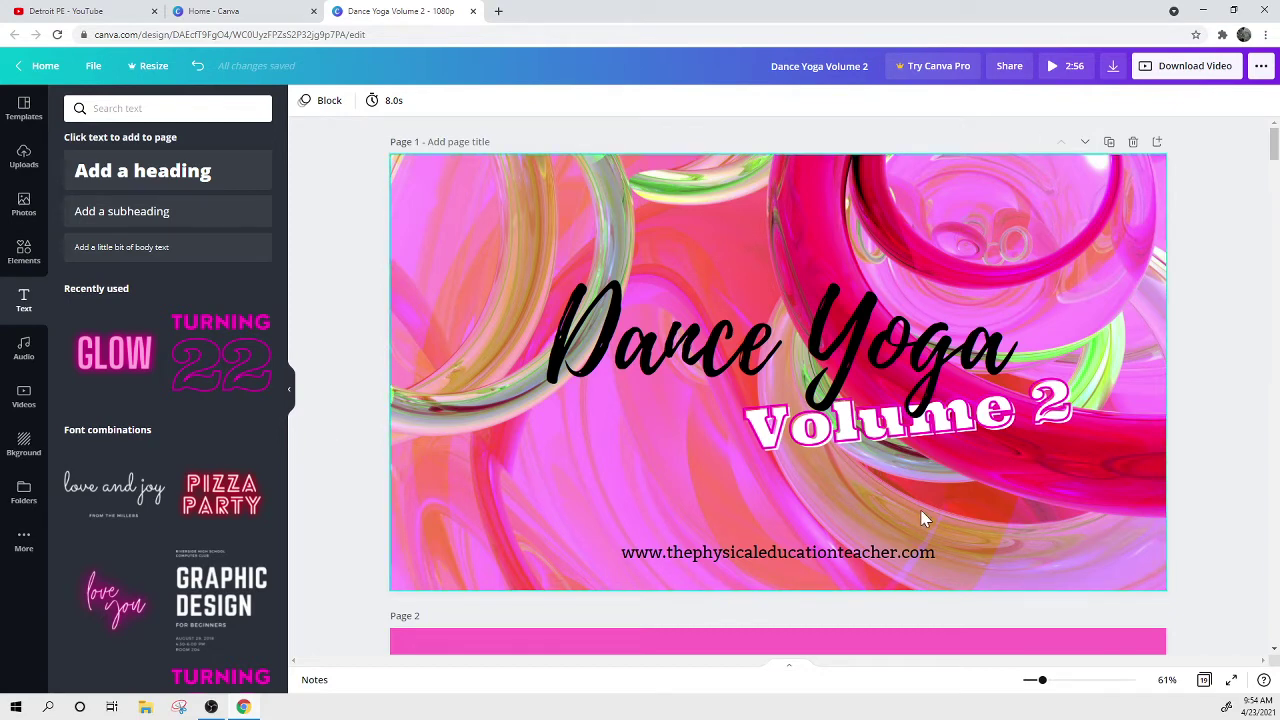
Hide the text options, review the instruction, Get ready, dance and yoga pages through page 8, and return to page 4 at 32% zoom.
click(292, 398)
scroll(283, 403, down, 5)
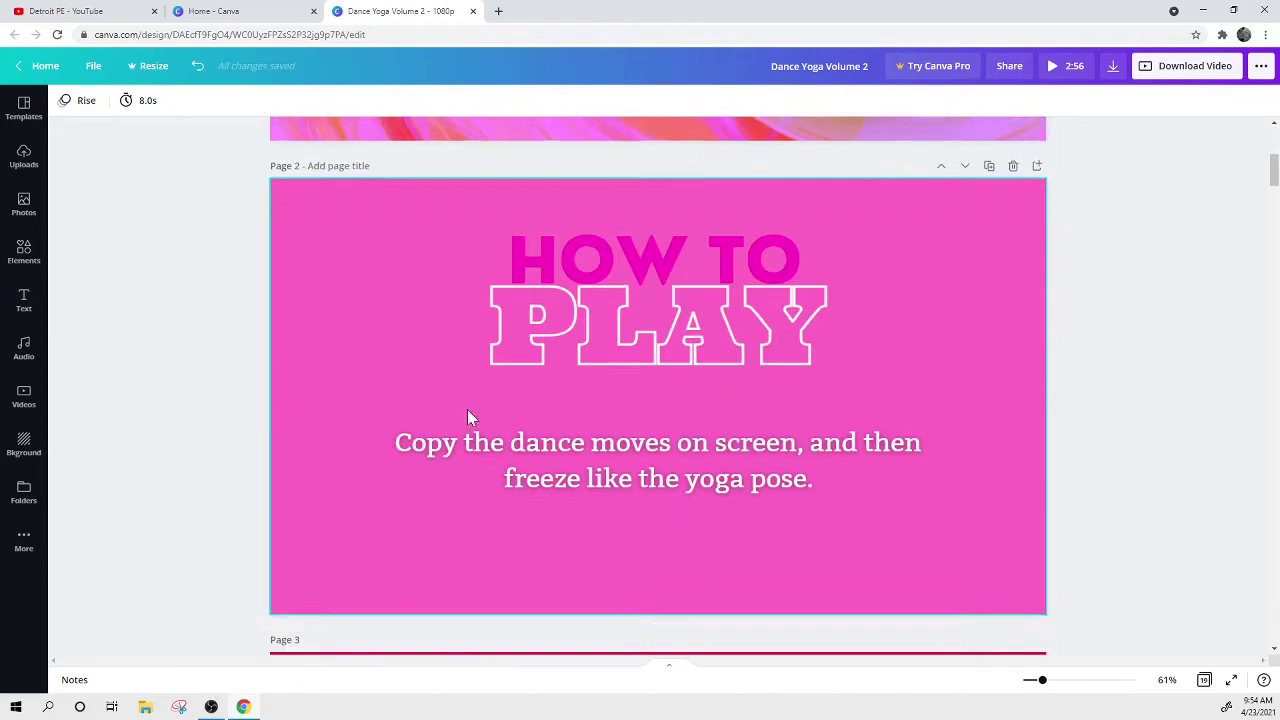
scroll(303, 512, down, 6)
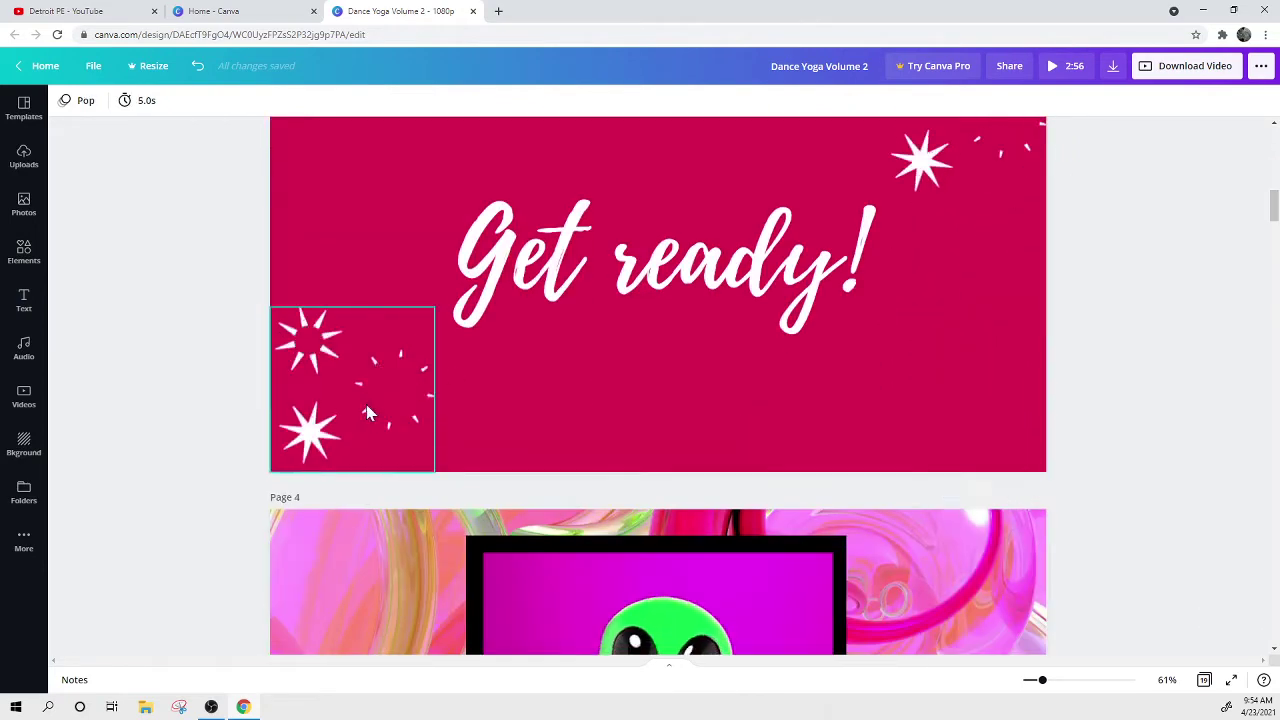
scroll(668, 270, up, 2)
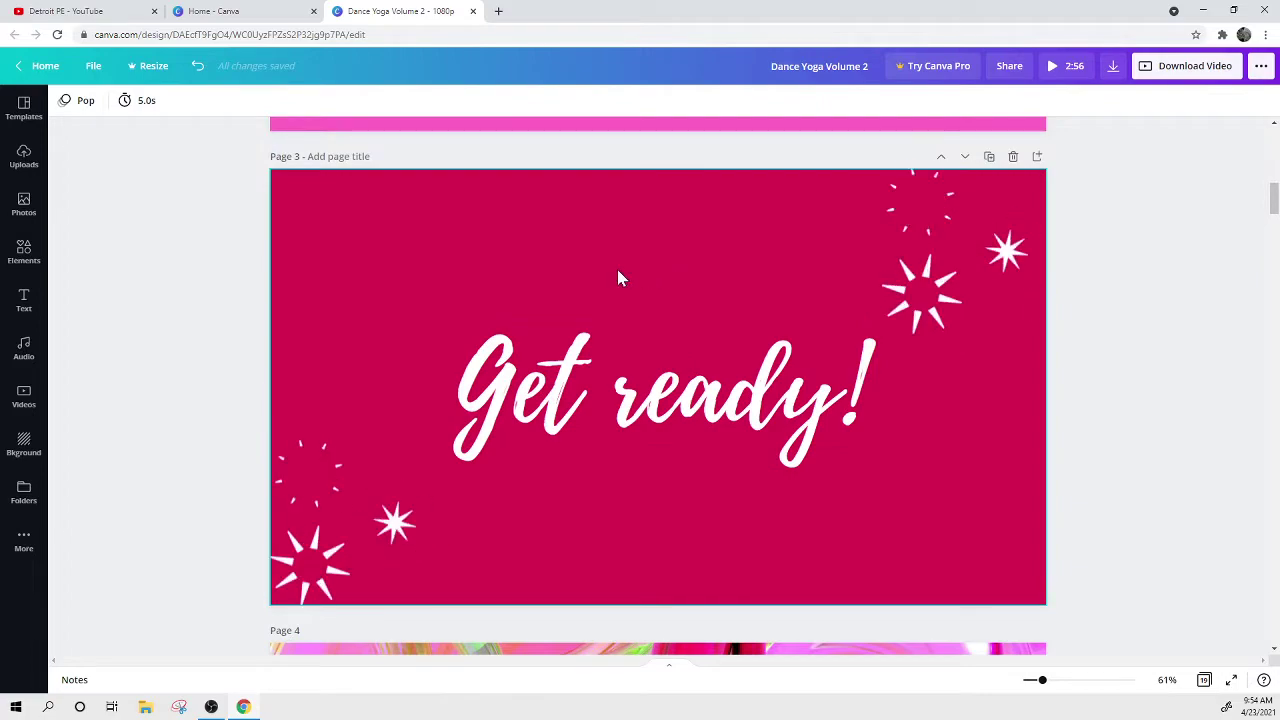
scroll(485, 418, down, 1)
scroll(485, 418, down, 8)
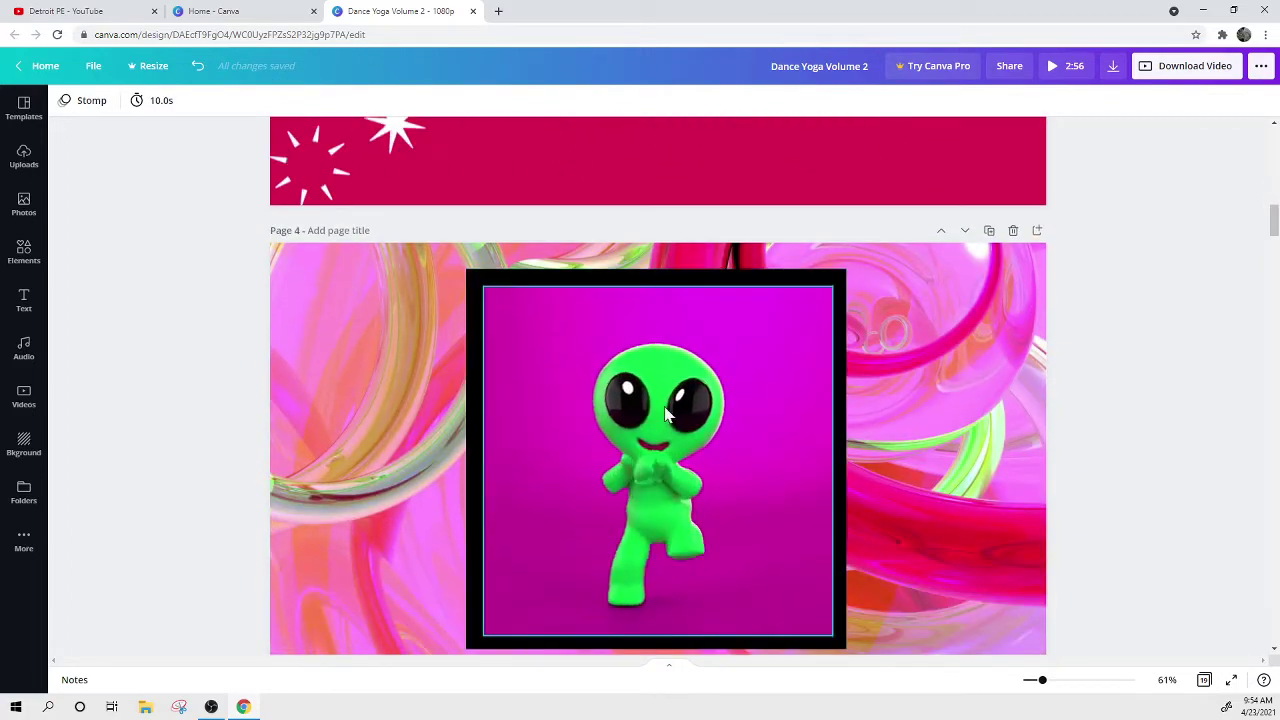
scroll(615, 463, down, 8)
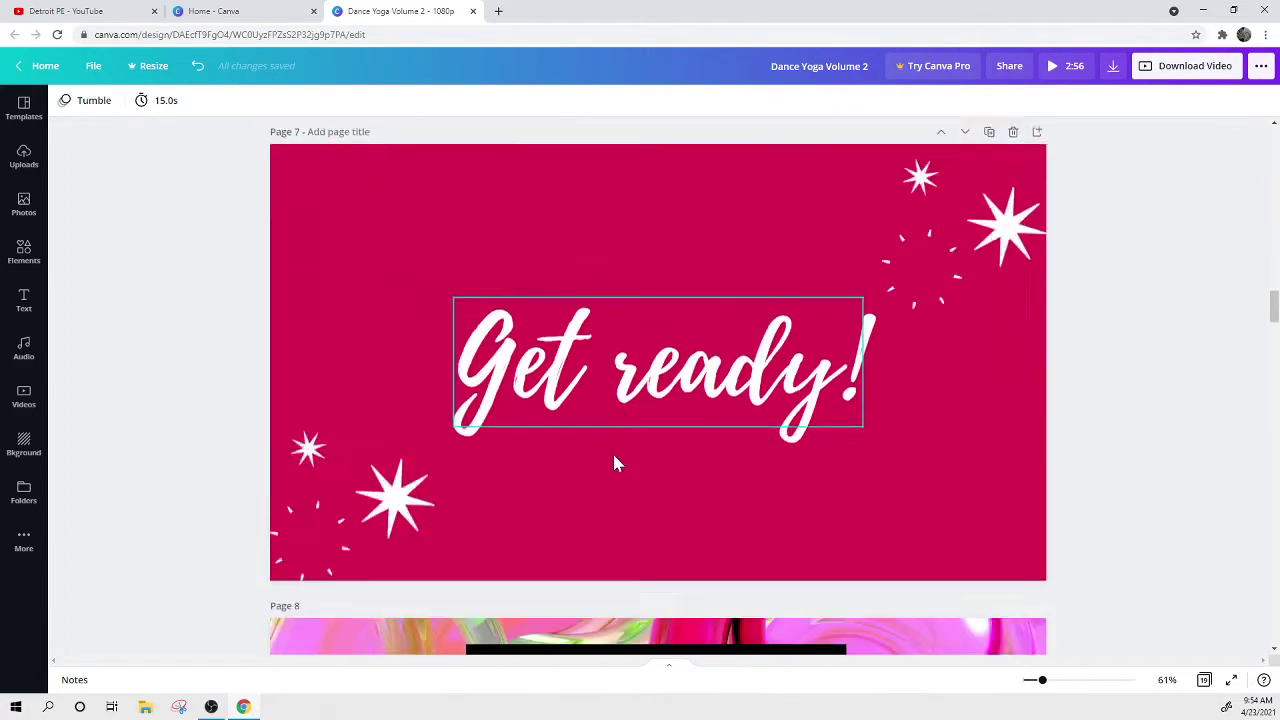
scroll(615, 463, up, 4)
scroll(615, 463, down, 8)
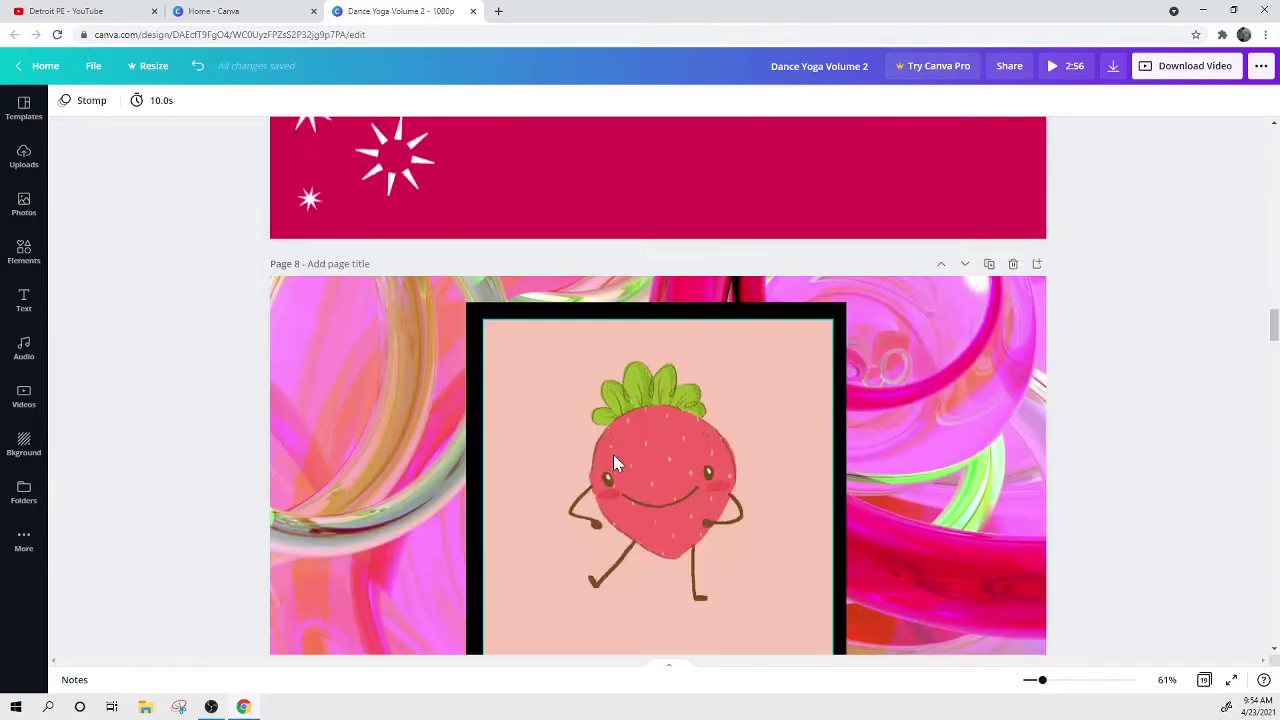
scroll(615, 463, up, 14)
scroll(615, 460, up, 4)
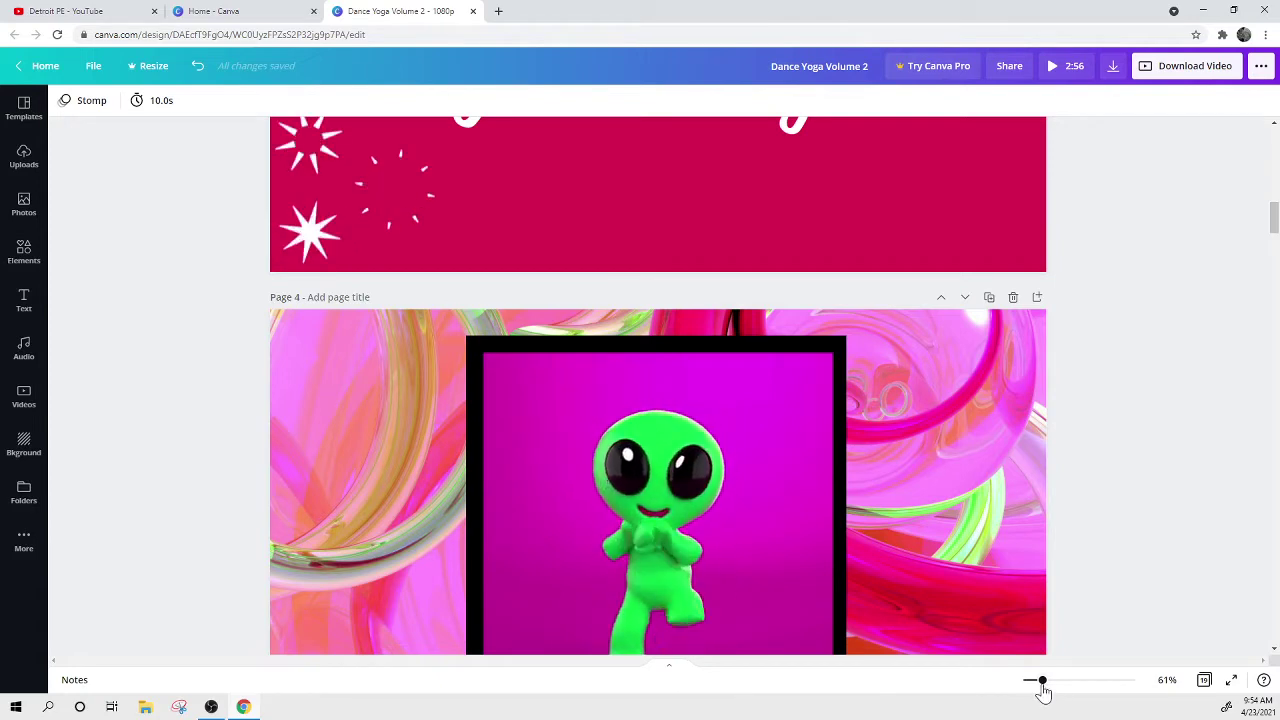
drag(1042, 681, 1031, 689)
scroll(983, 451, up, 4)
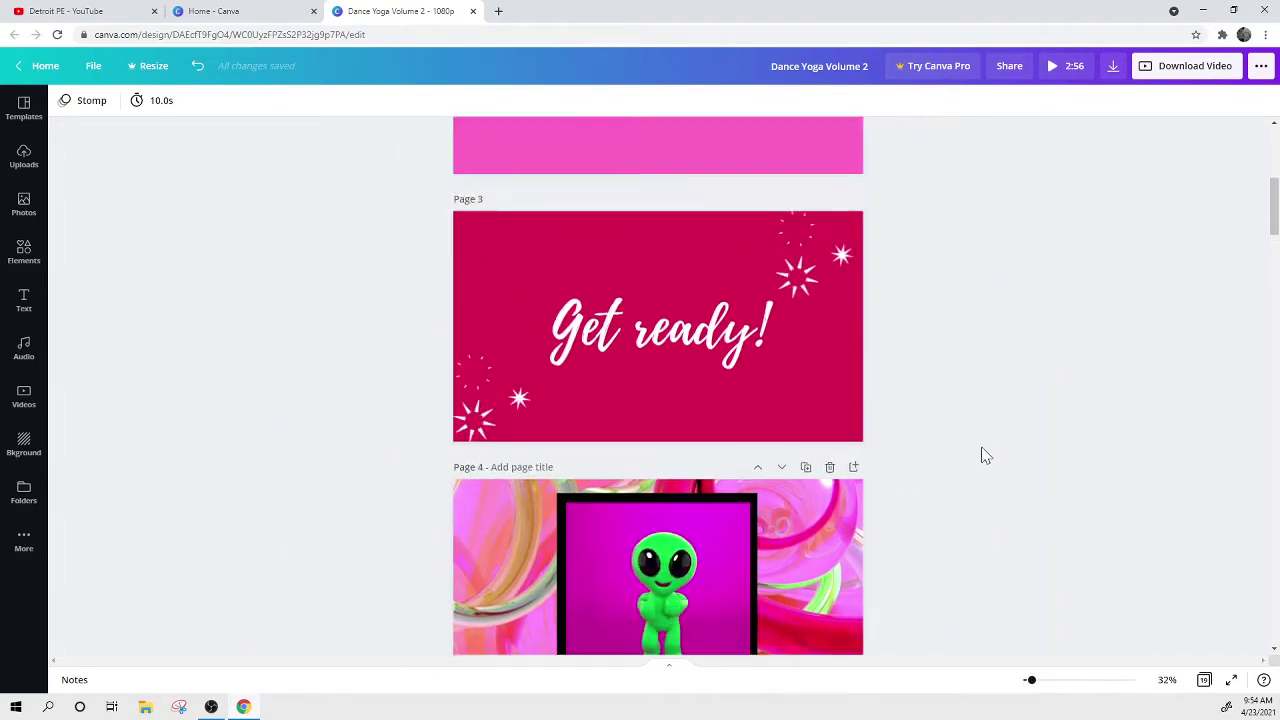
scroll(985, 452, down, 3)
scroll(987, 455, down, 2)
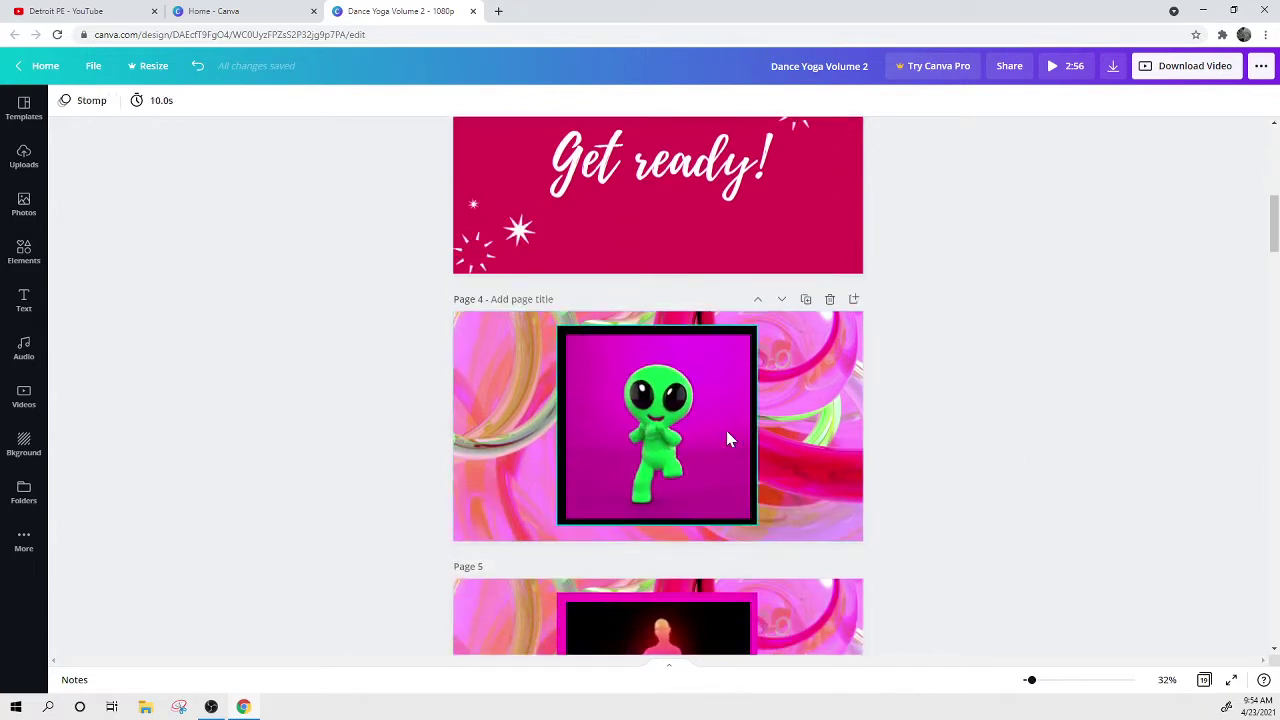
Delete the green alien GIF from page 4 and search GIPHY for "dance kid".
click(680, 437)
key(Escape)
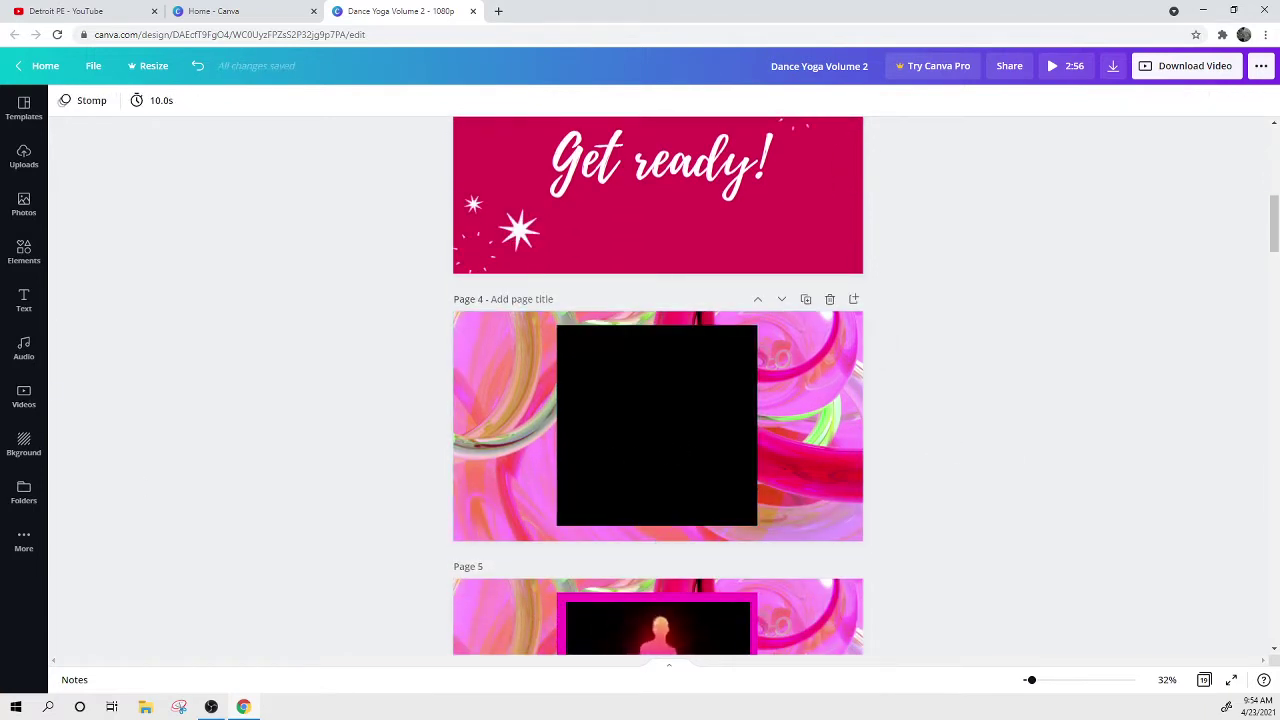
click(21, 542)
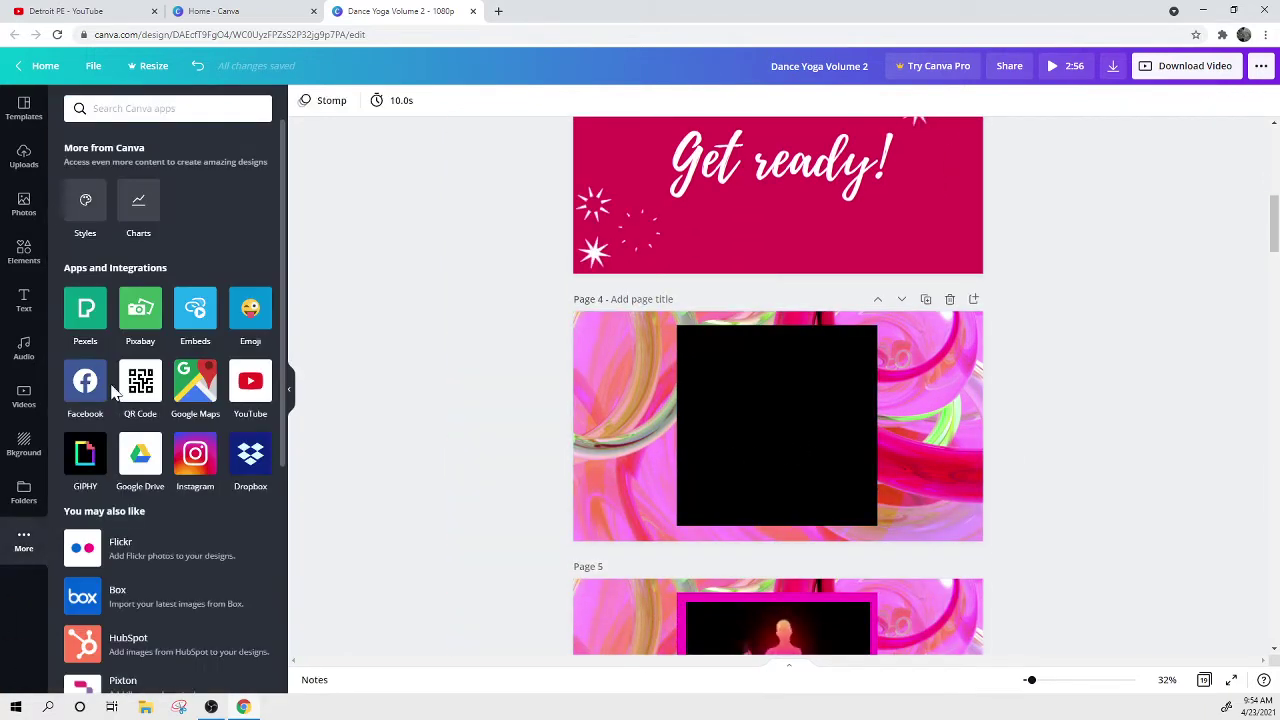
click(86, 466)
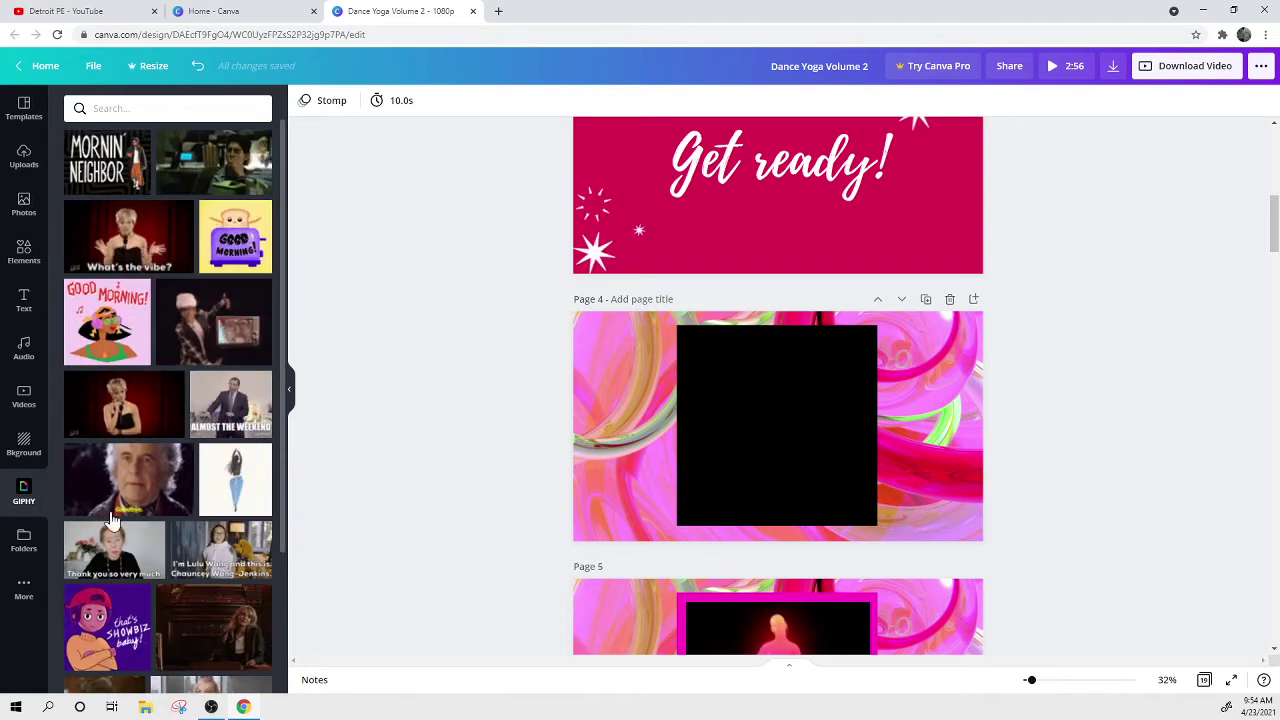
click(135, 104)
text(da)
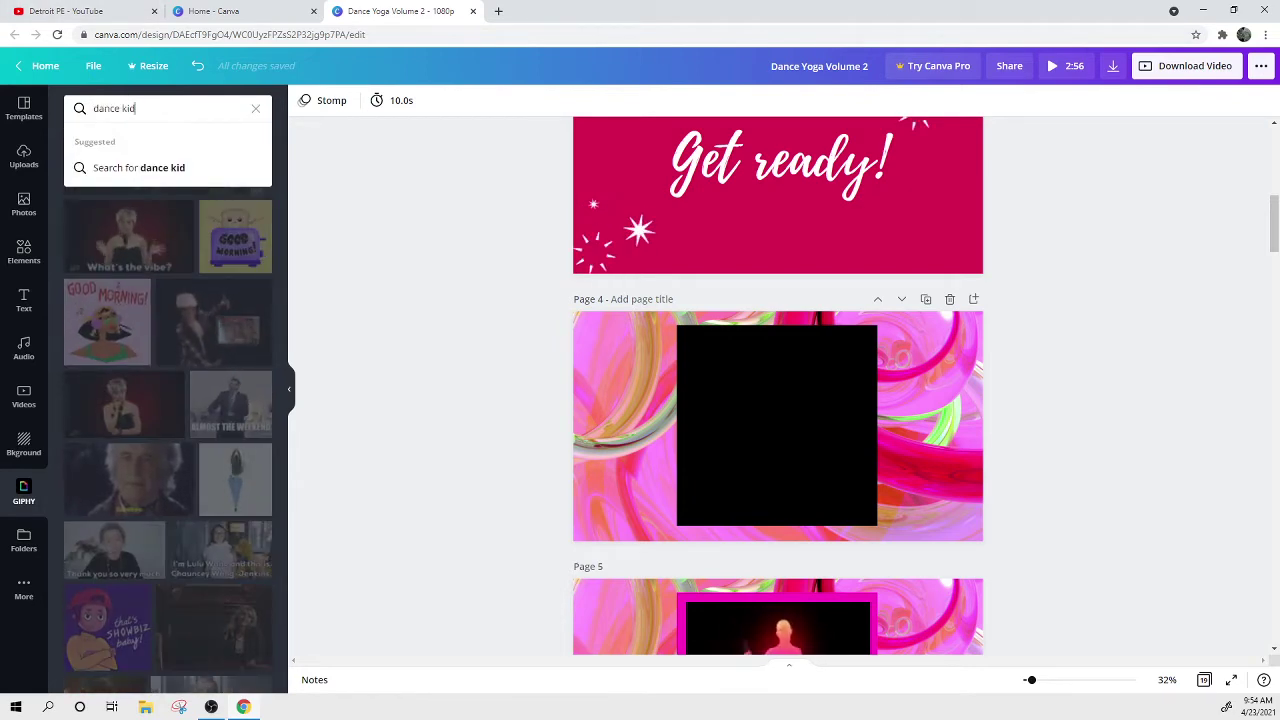
text(nce kid)
key(Return)
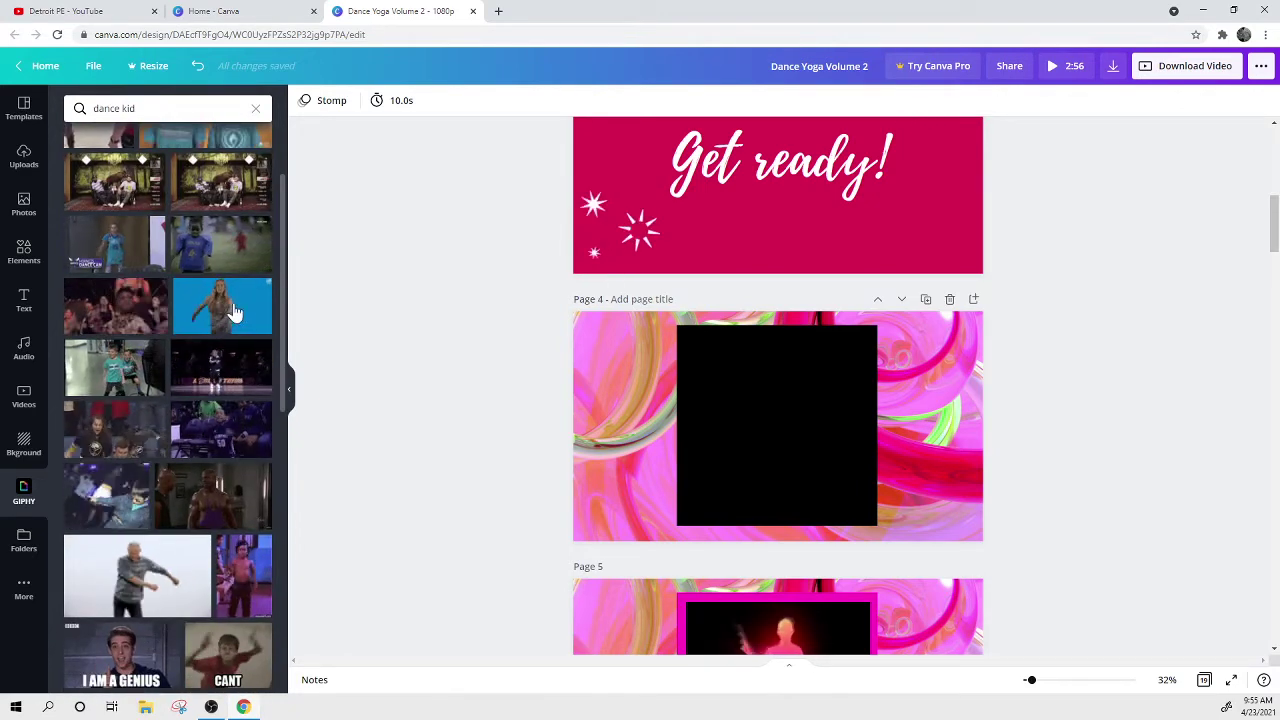
Add the GIF of the dancing girl on a blue background to page 4 and crop its two sides.
click(207, 312)
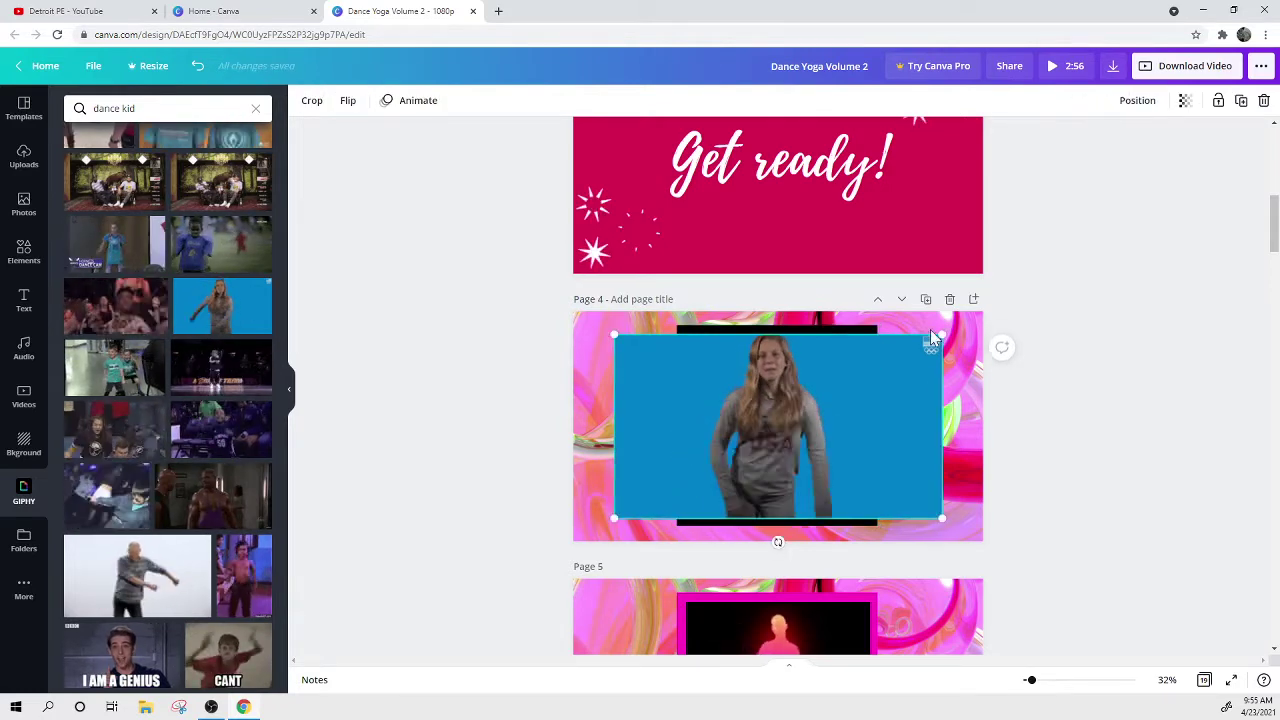
double_click(885, 418)
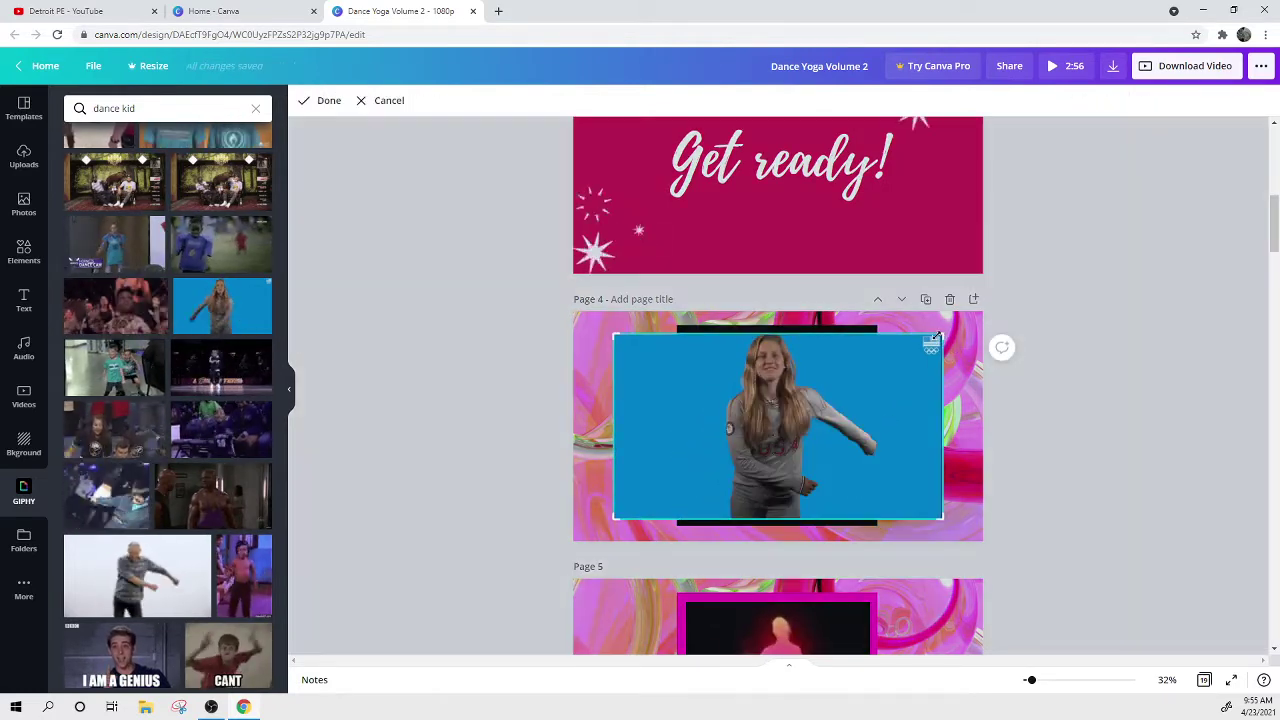
drag(936, 337, 897, 336)
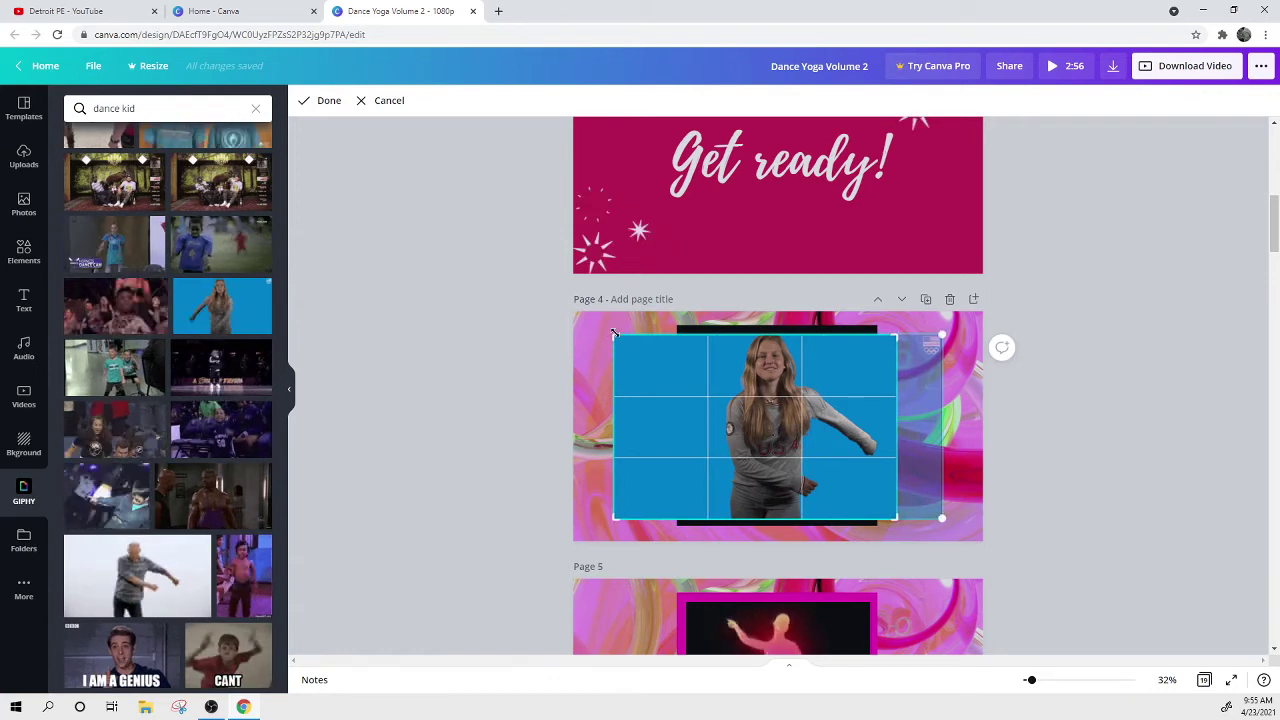
click(533, 372)
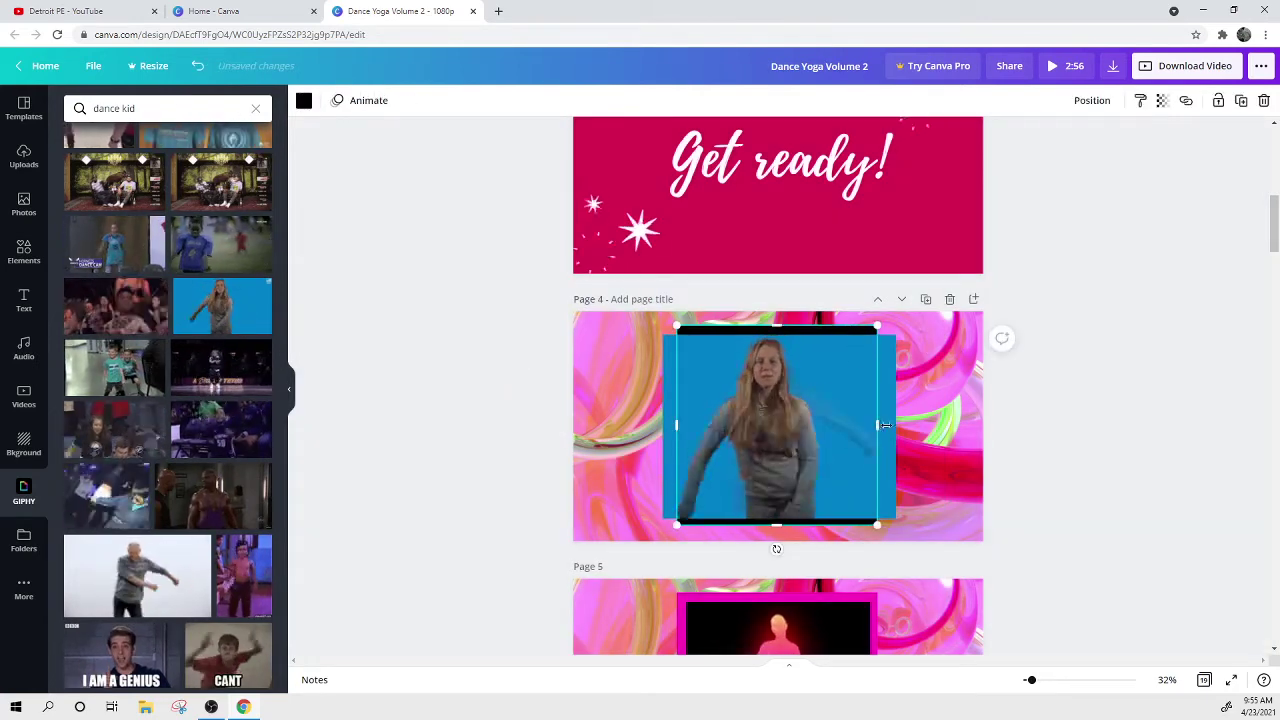
Widen the black rectangle on both sides to frame the dancing girl GIF, and centre the two together on page 4.
drag(885, 425, 911, 438)
mouse_move(676, 425)
mouse_down()
mouse_move(639, 418)
mouse_move(651, 421)
mouse_up()
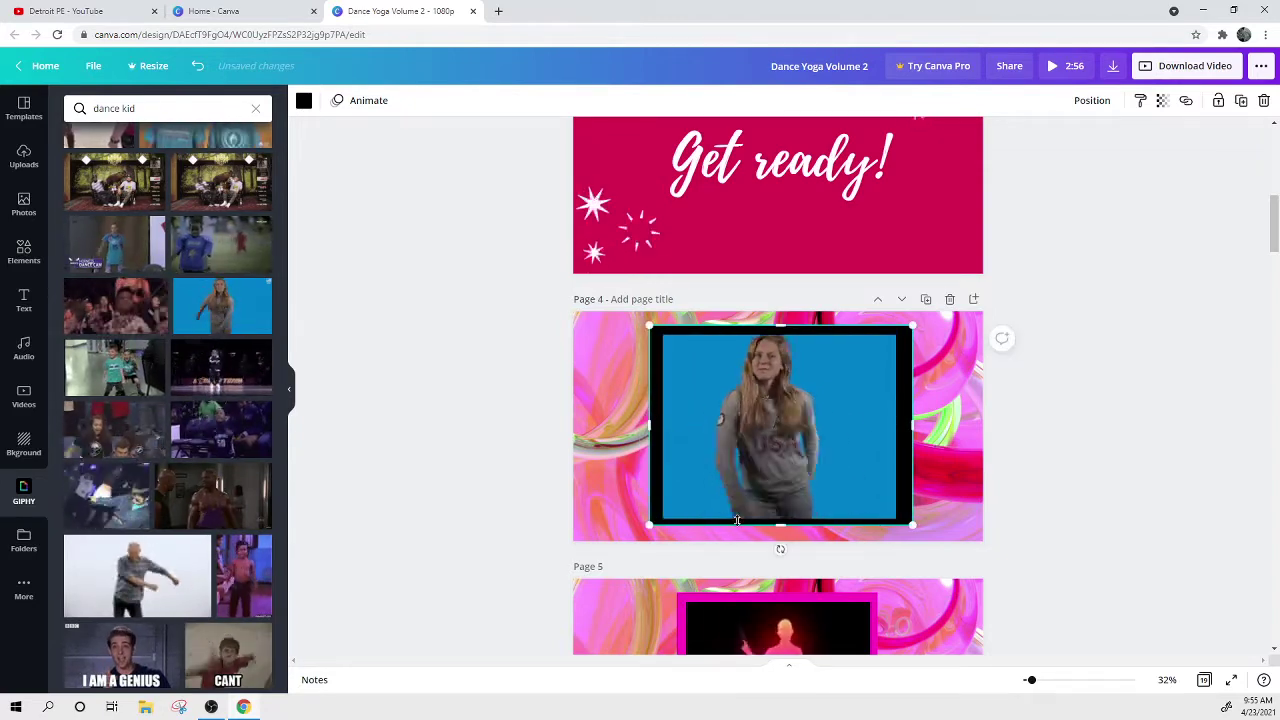
click(786, 423)
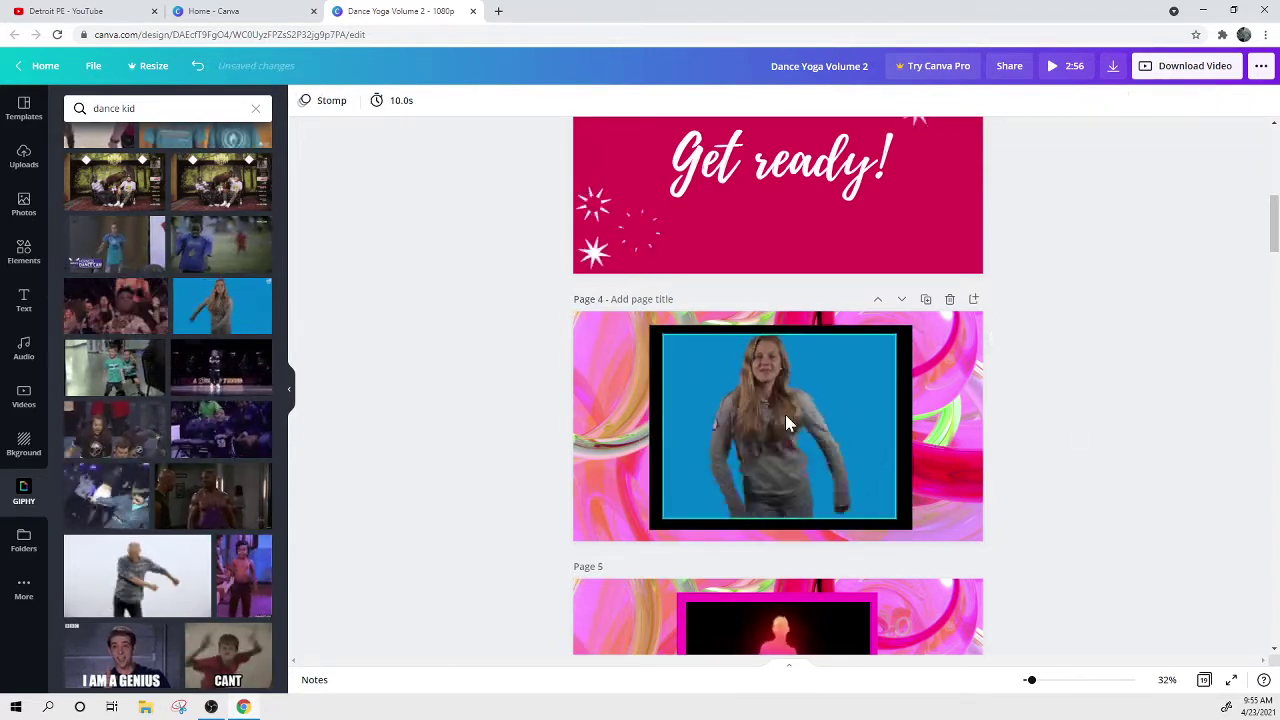
drag(786, 423, 840, 389)
click(845, 394)
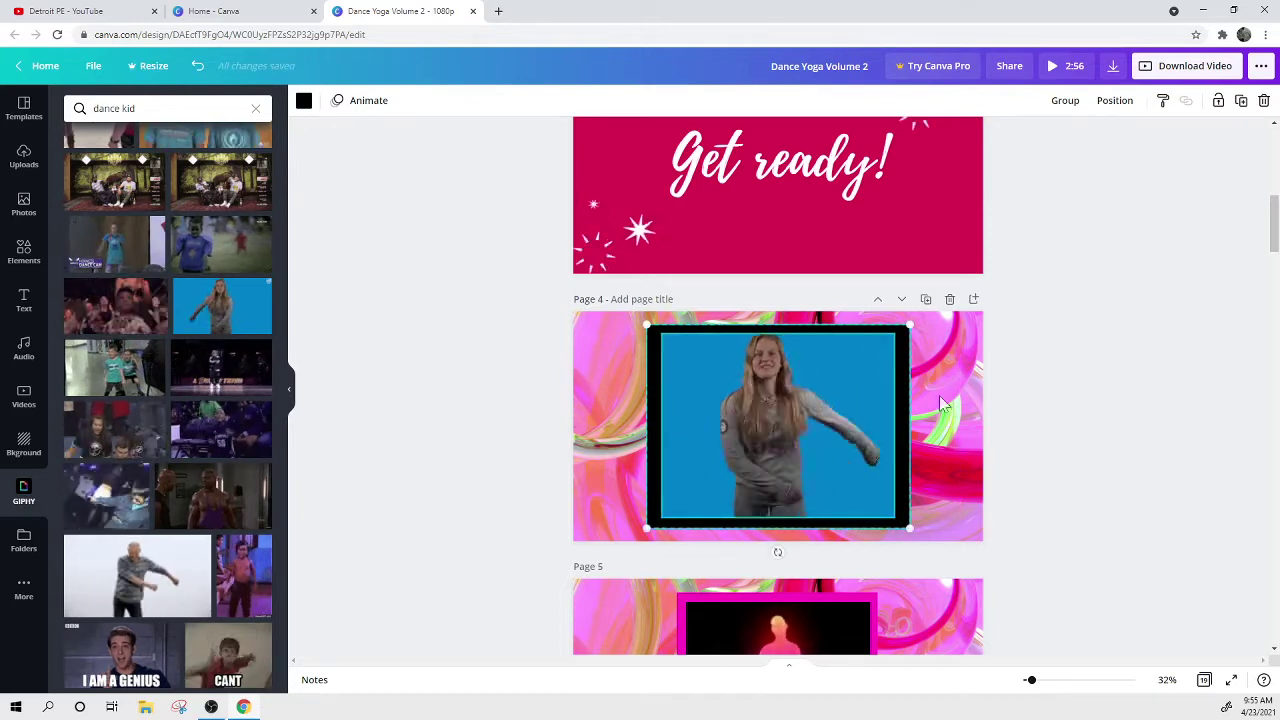
Apply the Rise element animation to the dancing girl GIF and its black frame on page 4.
click(958, 405)
click(871, 402)
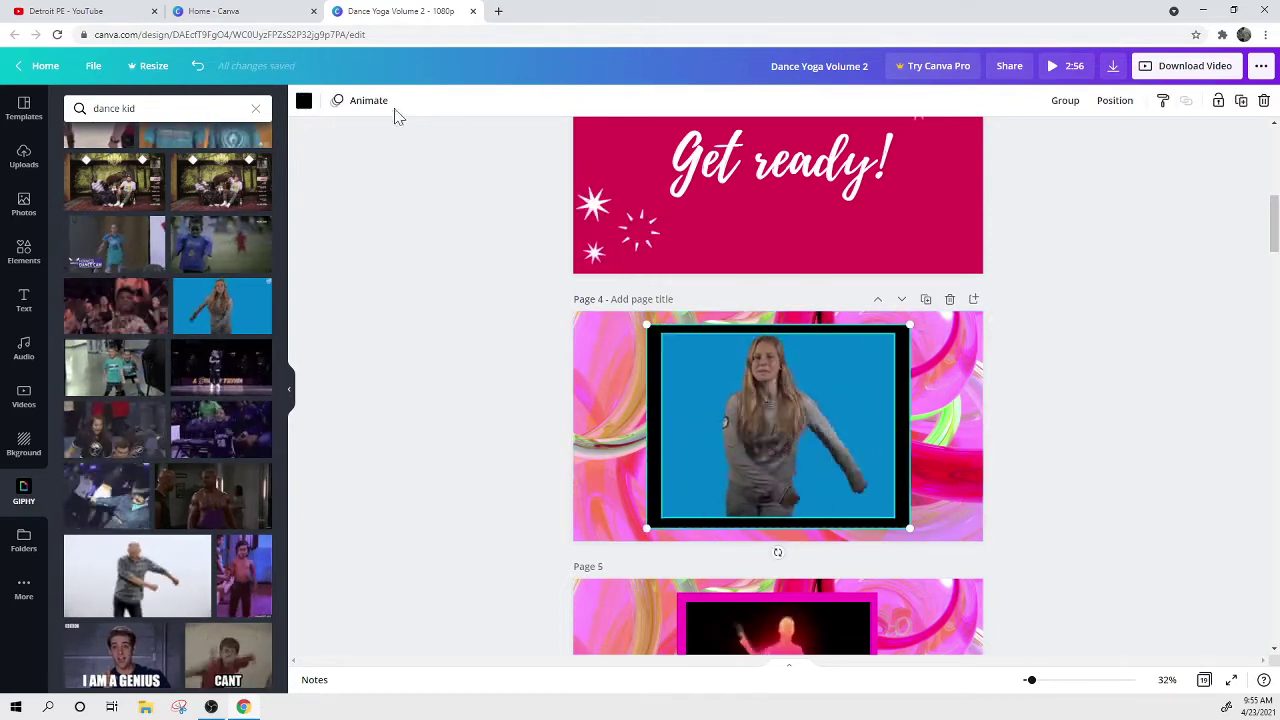
click(368, 100)
click(156, 250)
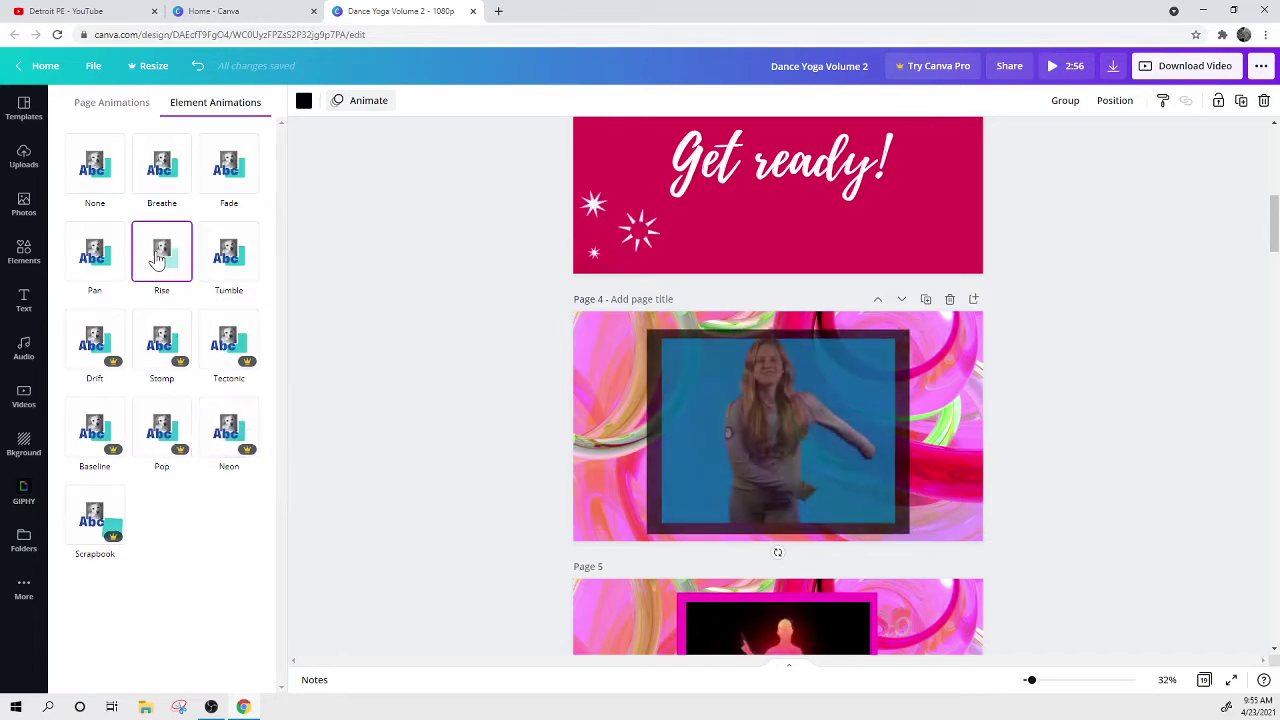
click(486, 460)
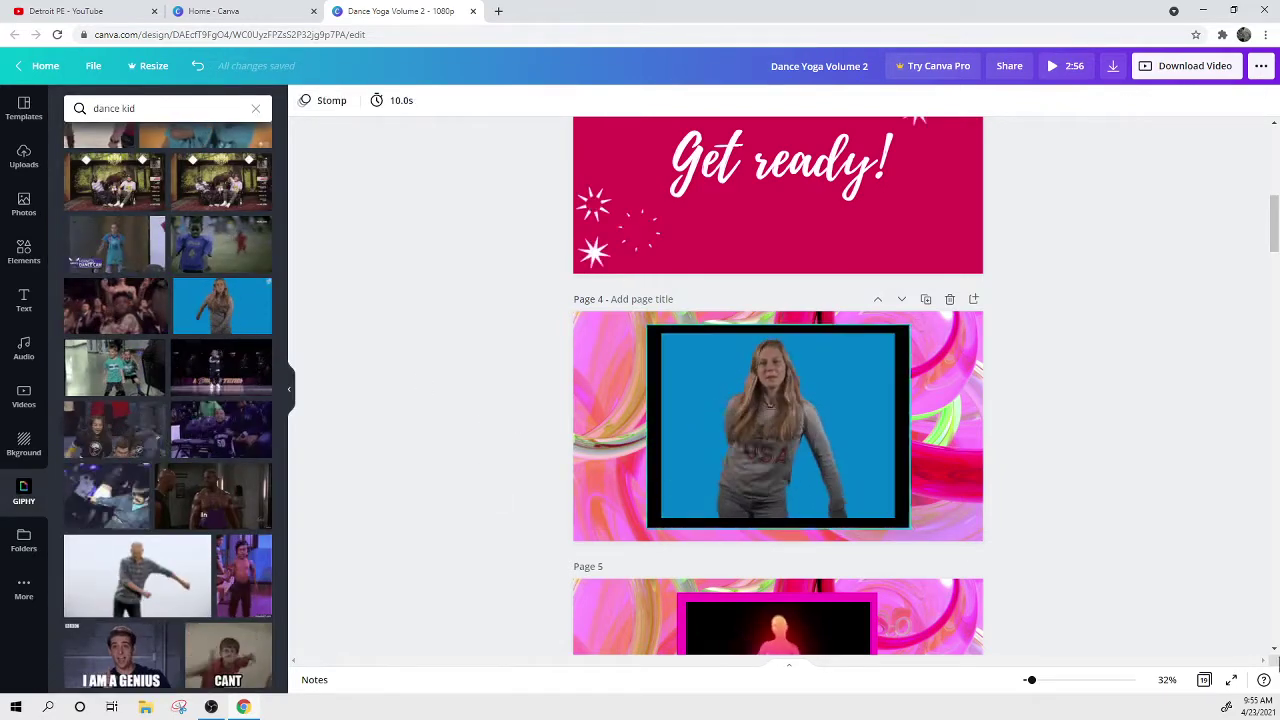
Preview the transitions between pages 3, 4 and 5 in full screen, and return to the editor.
click(1232, 681)
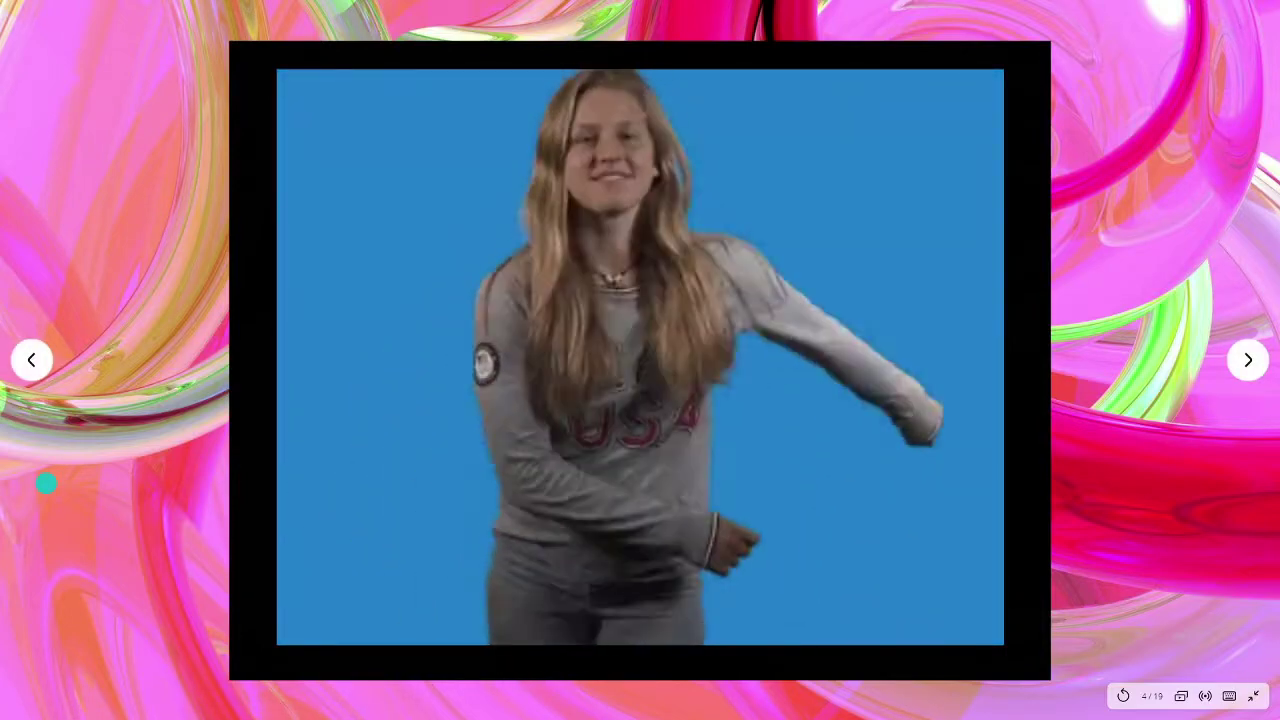
click(34, 358)
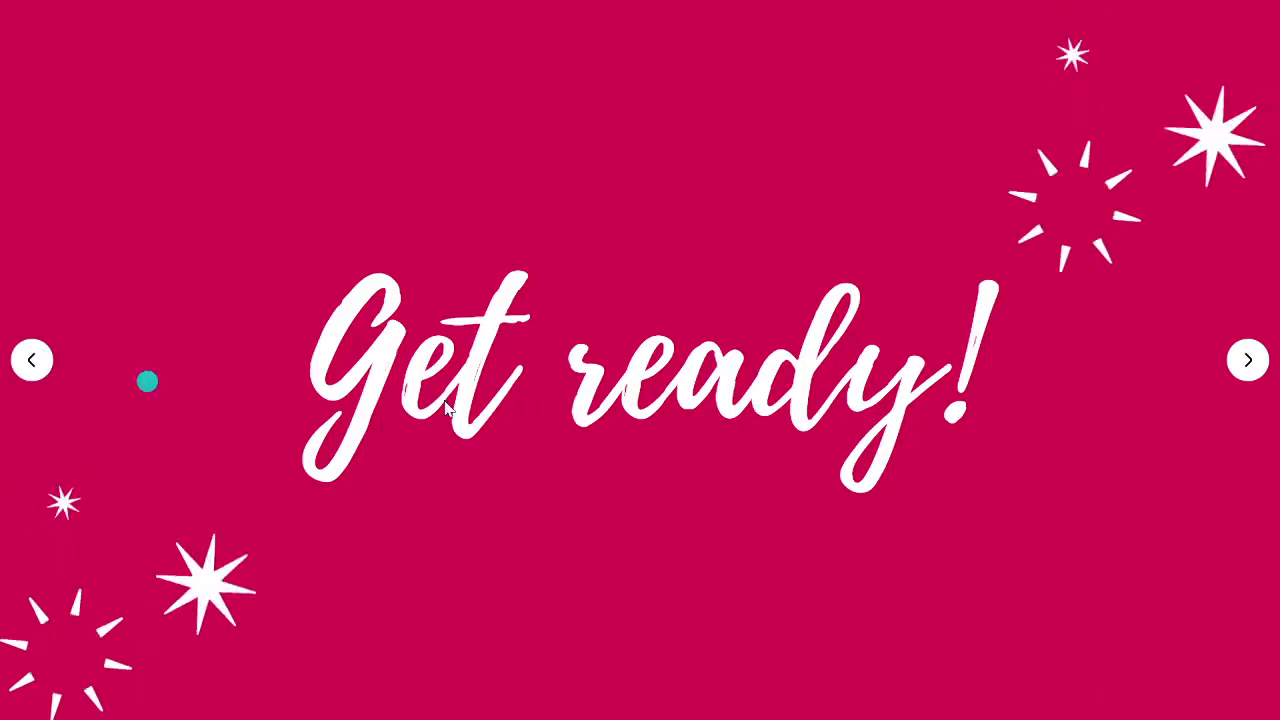
click(1250, 360)
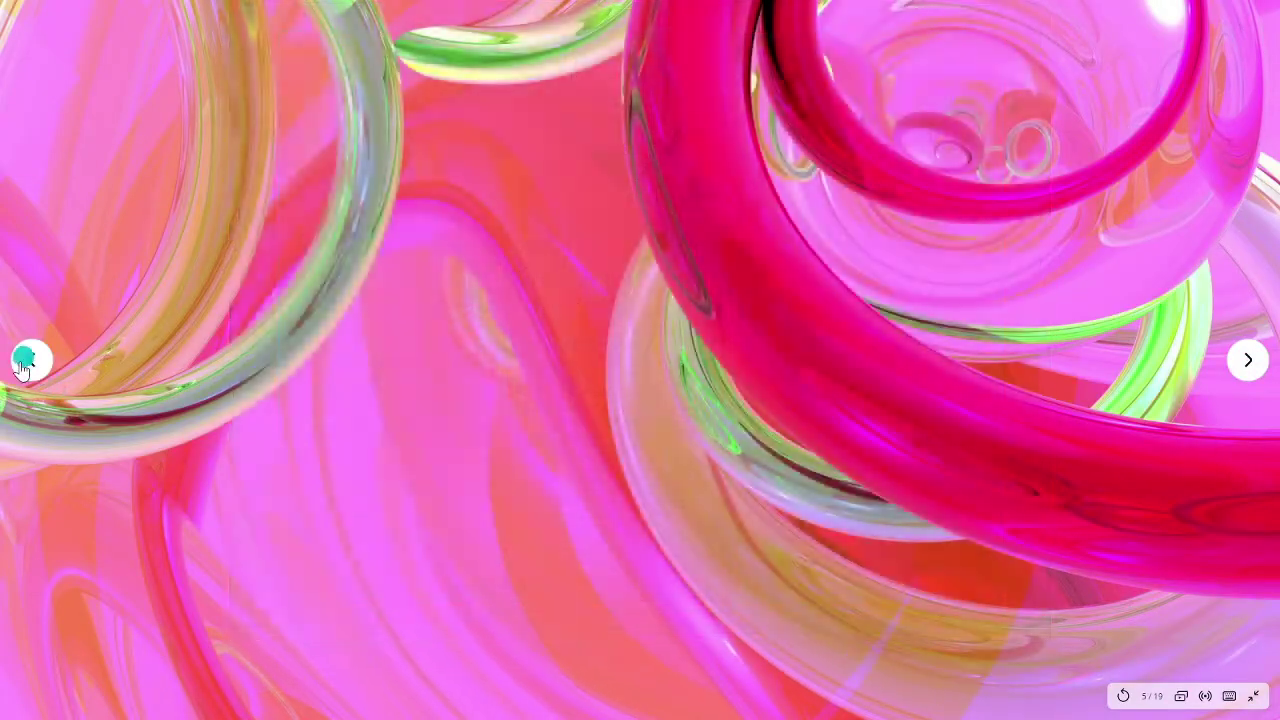
click(30, 364)
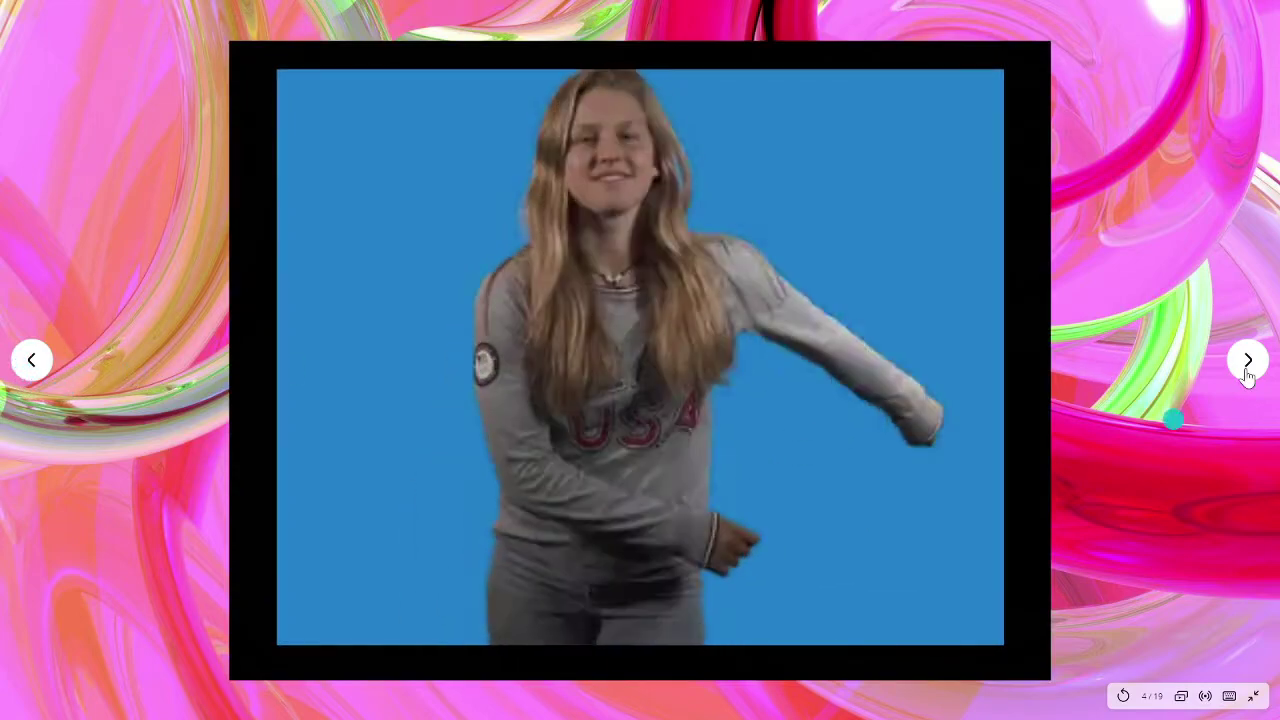
click(1248, 362)
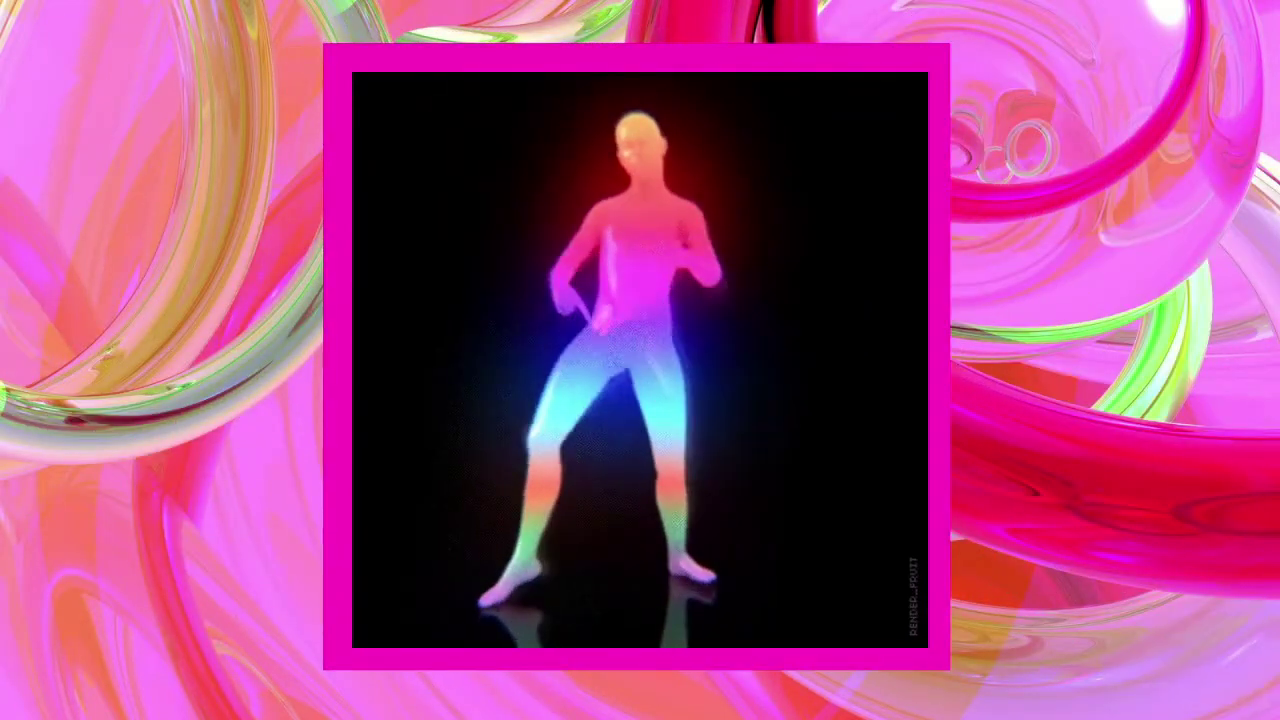
key(Escape)
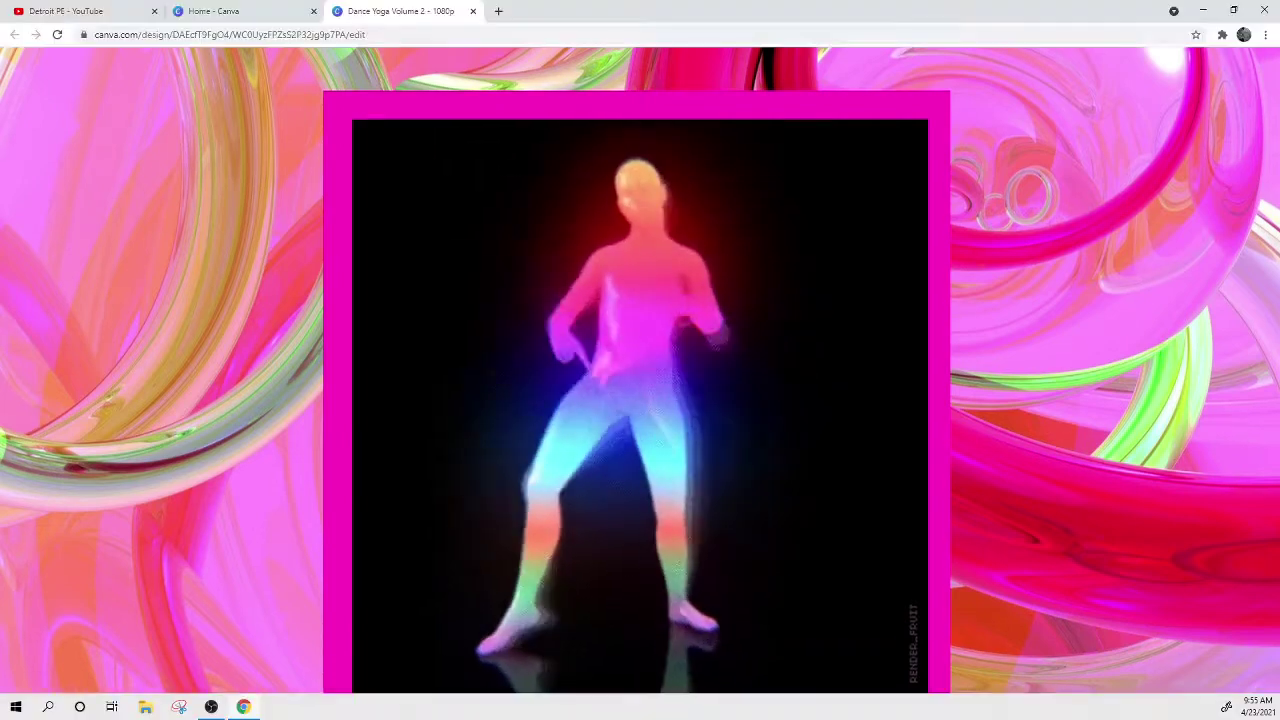
Group the glowing dancer GIF with its magenta frame on page 5 and preview pages 4 and 5 in full screen.
right_click(768, 413)
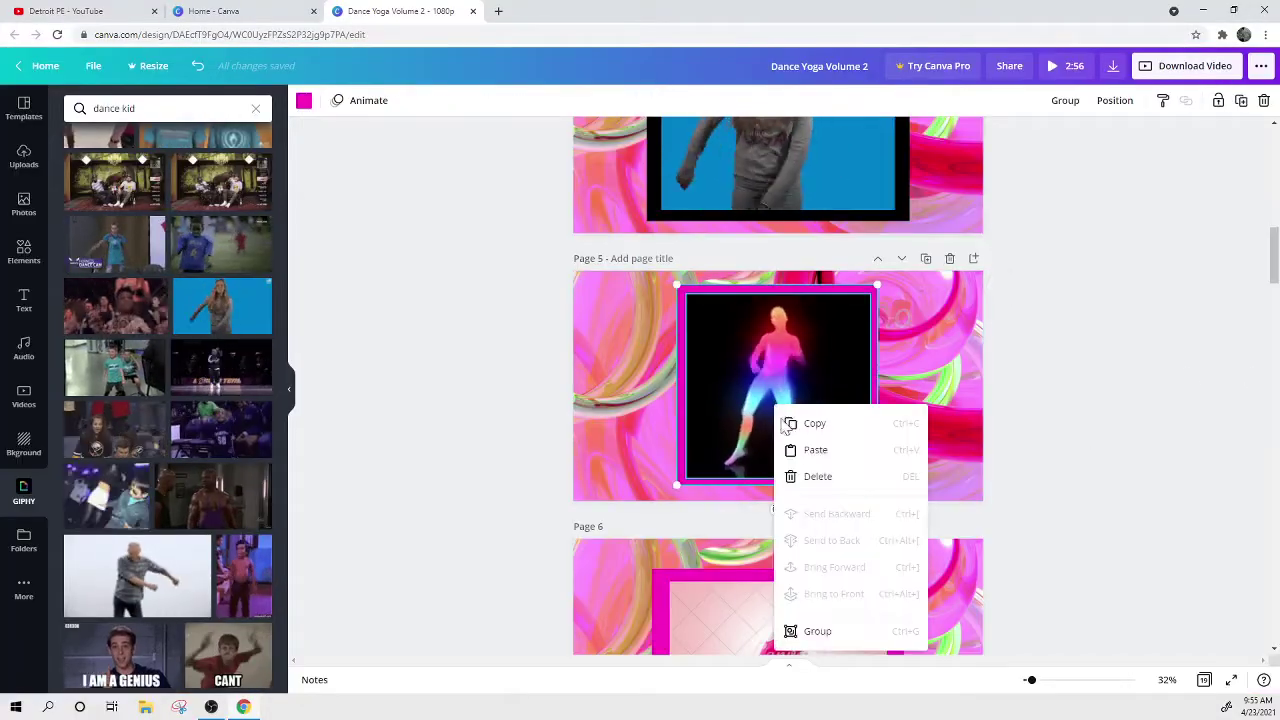
click(820, 625)
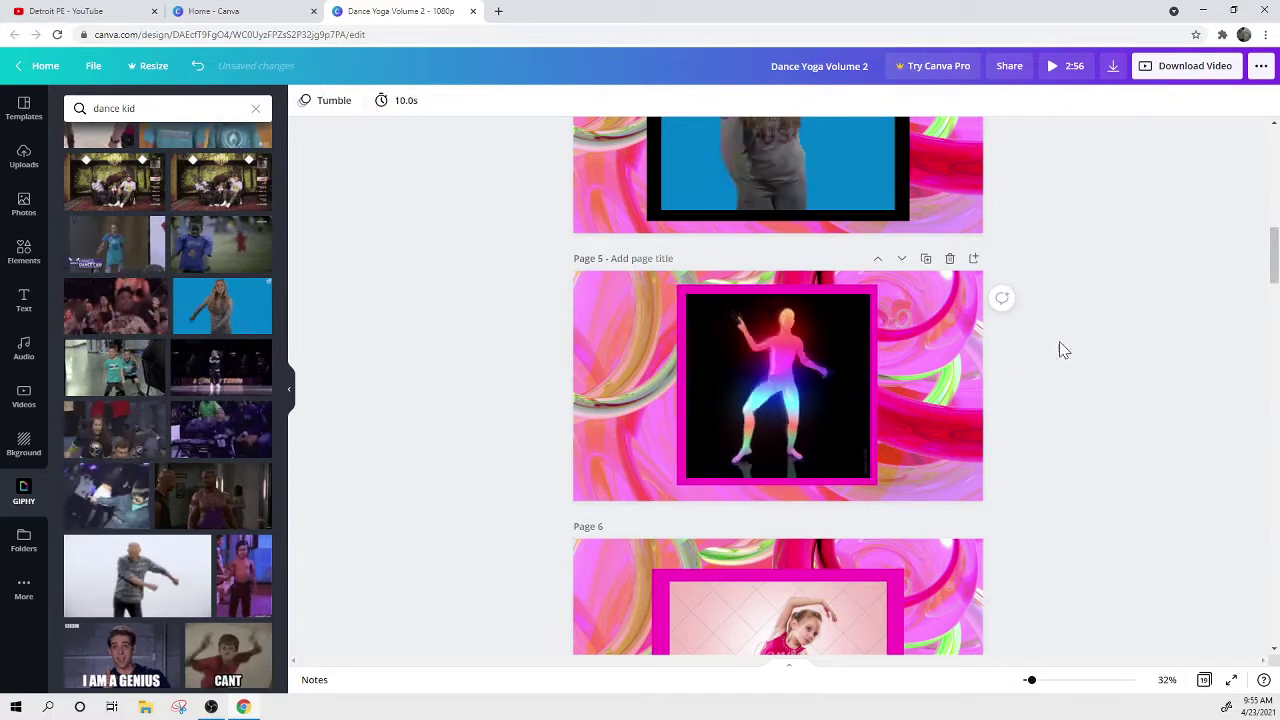
click(926, 166)
scroll(1080, 334, up, 2)
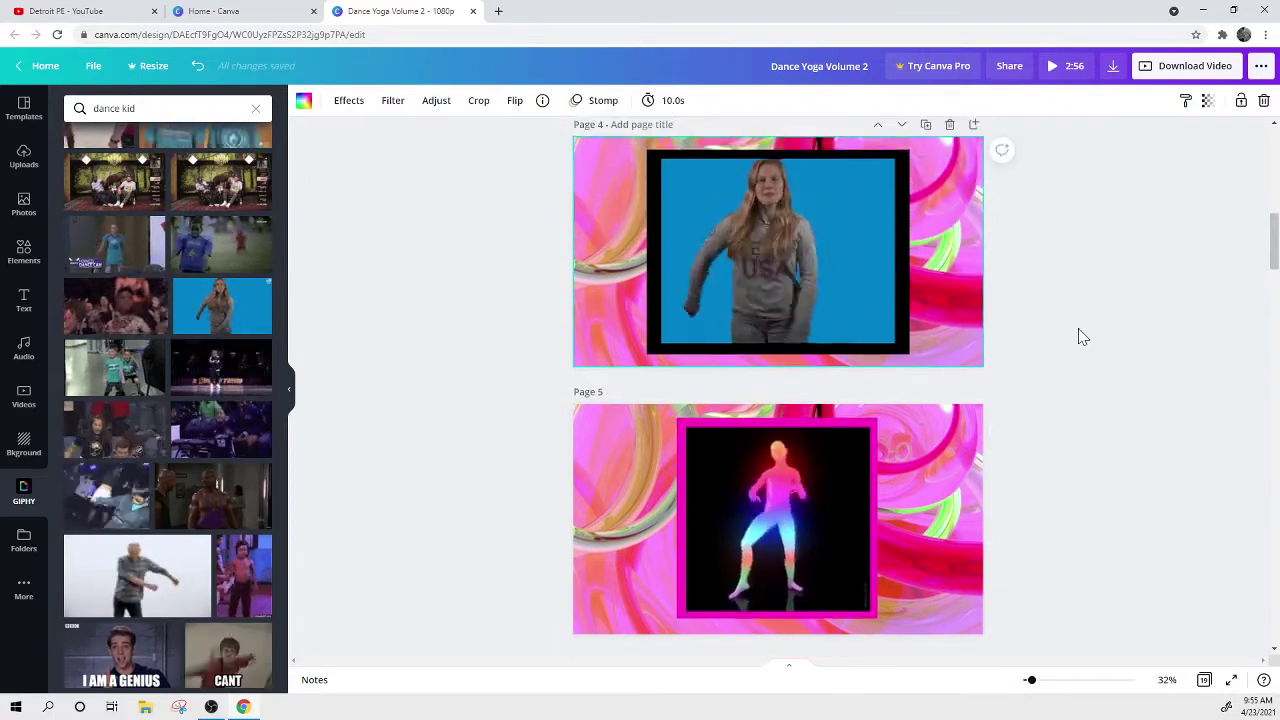
click(1231, 679)
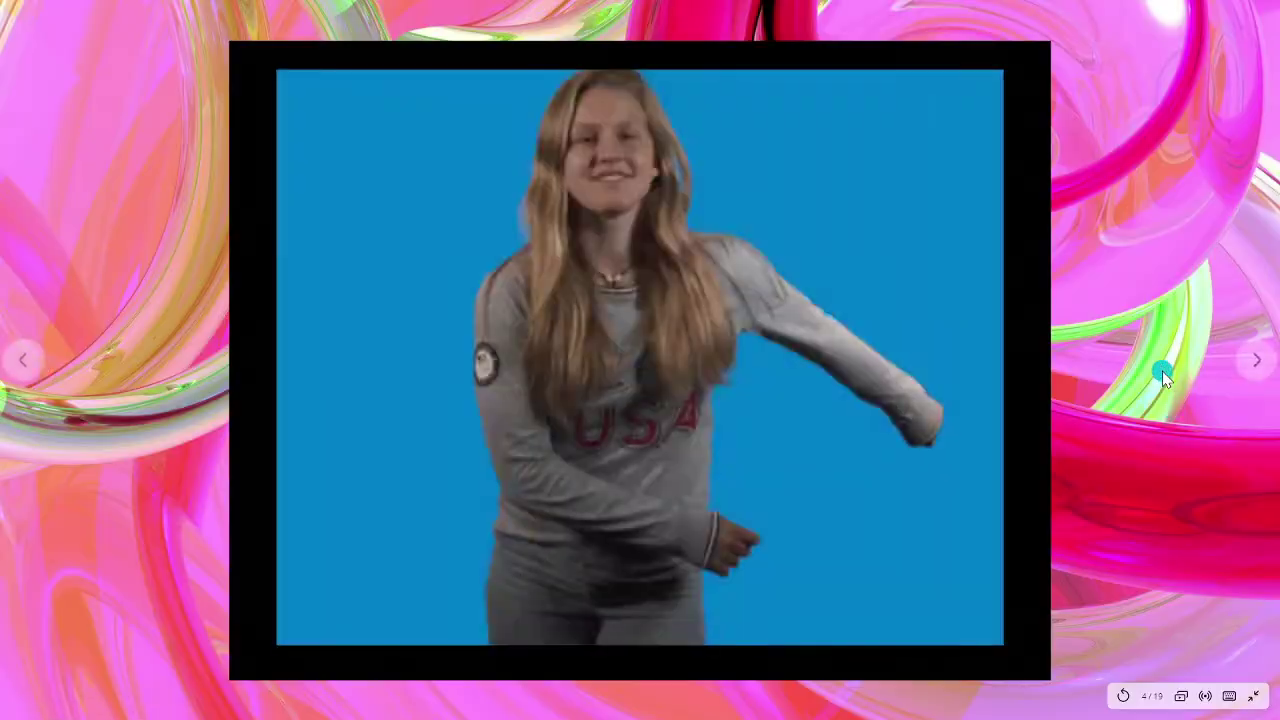
click(1253, 362)
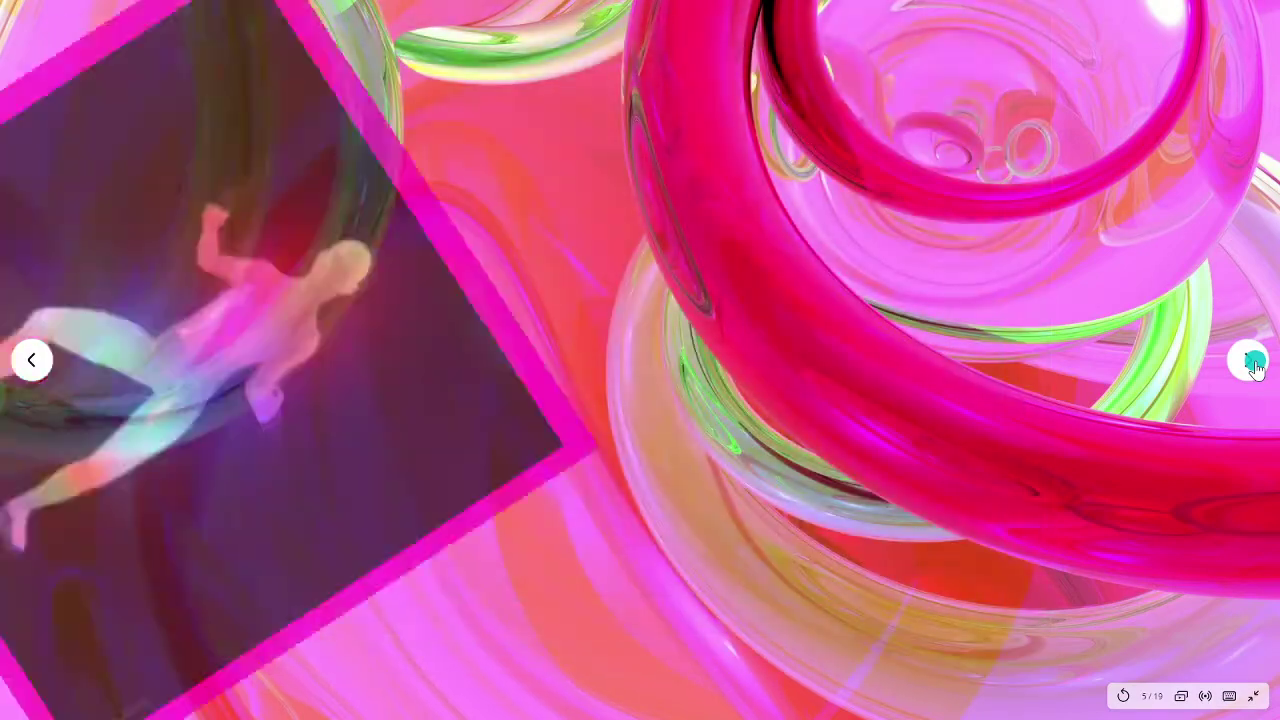
key(Escape)
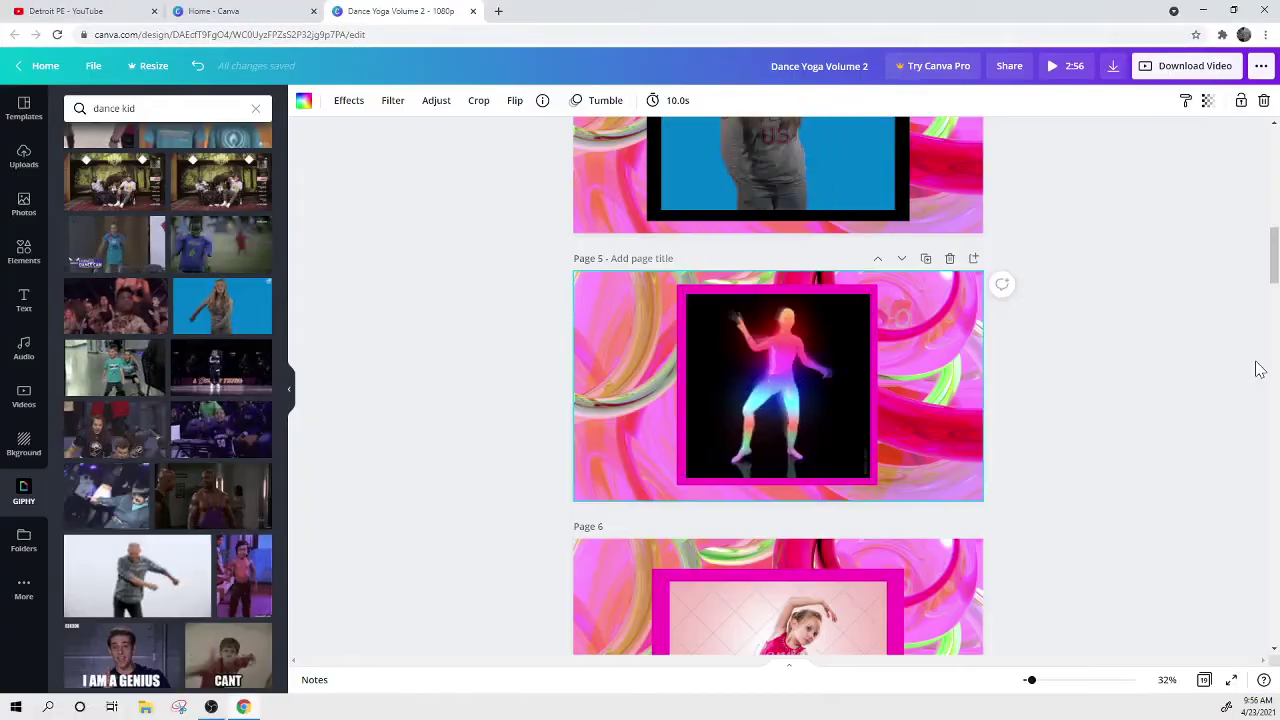
Ungroup the glowing dancer GIF and its magenta frame on page 5, and hide the GIPHY results.
right_click(857, 419)
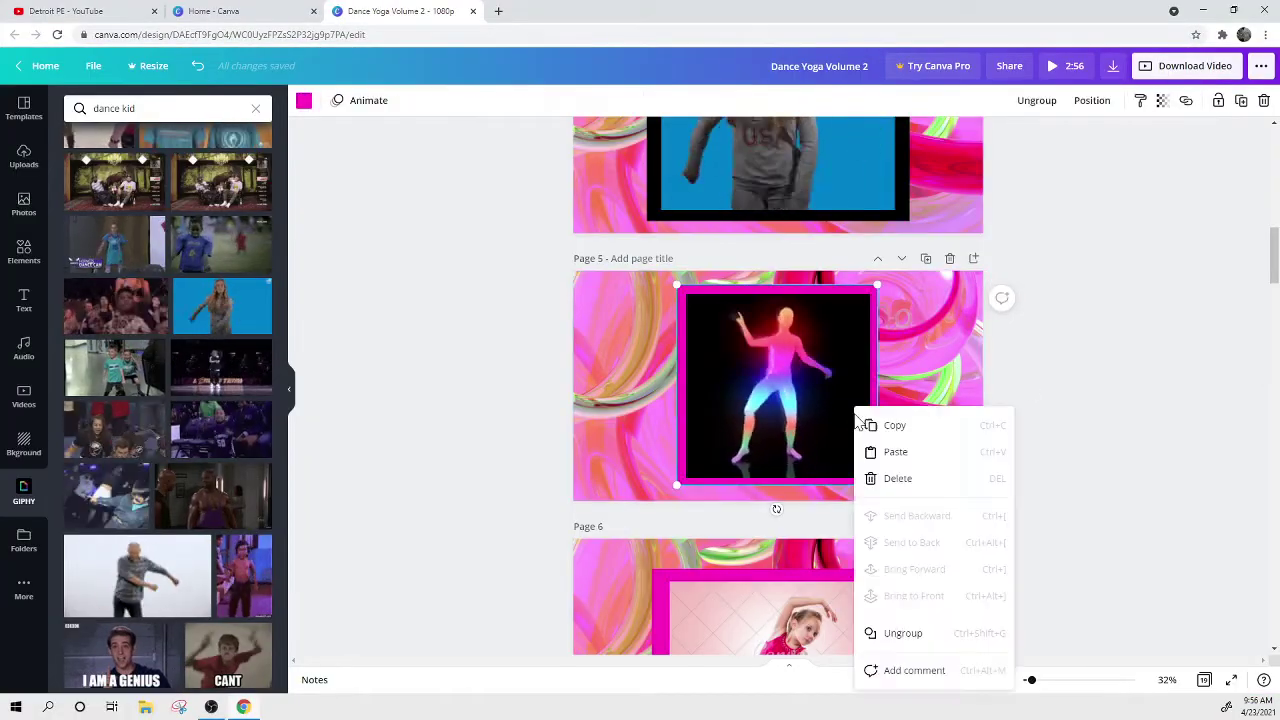
click(903, 633)
click(289, 390)
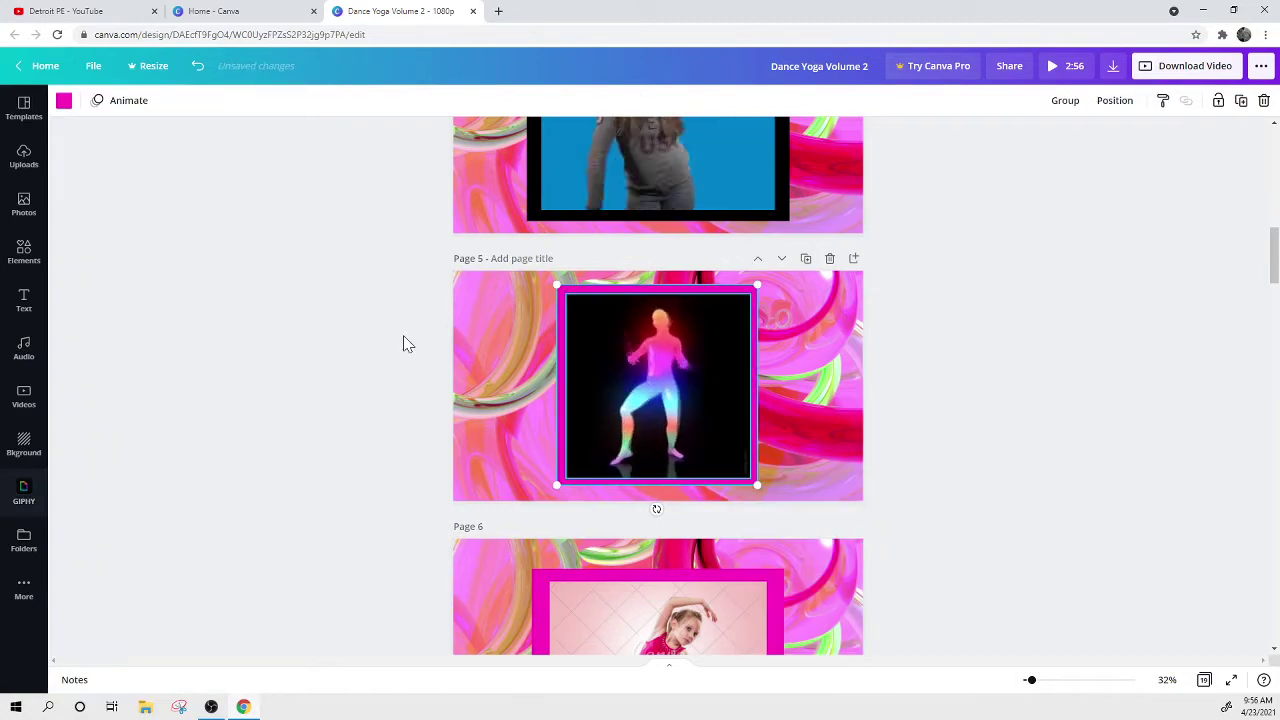
Delete the glowing dancer GIF from page 5, keeping the magenta frame.
scroll(357, 314, up, 5)
scroll(351, 306, down, 3)
scroll(351, 308, down, 3)
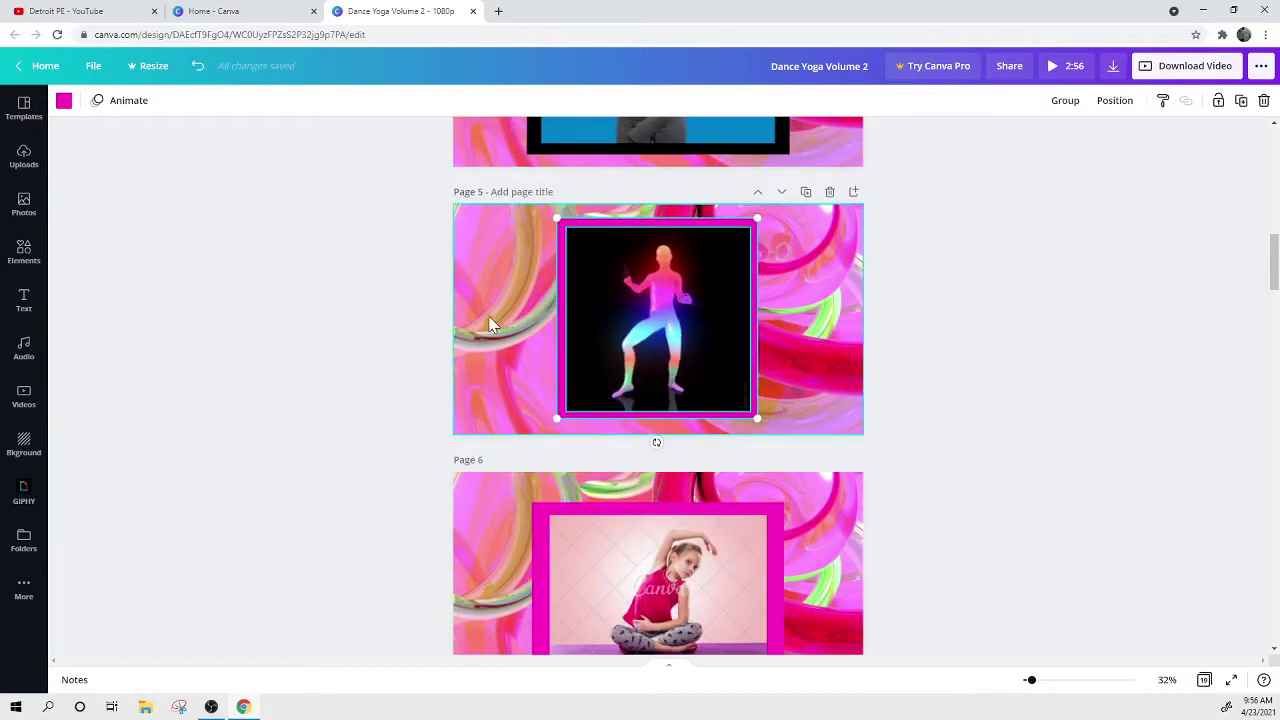
click(500, 311)
click(645, 290)
key(Delete)
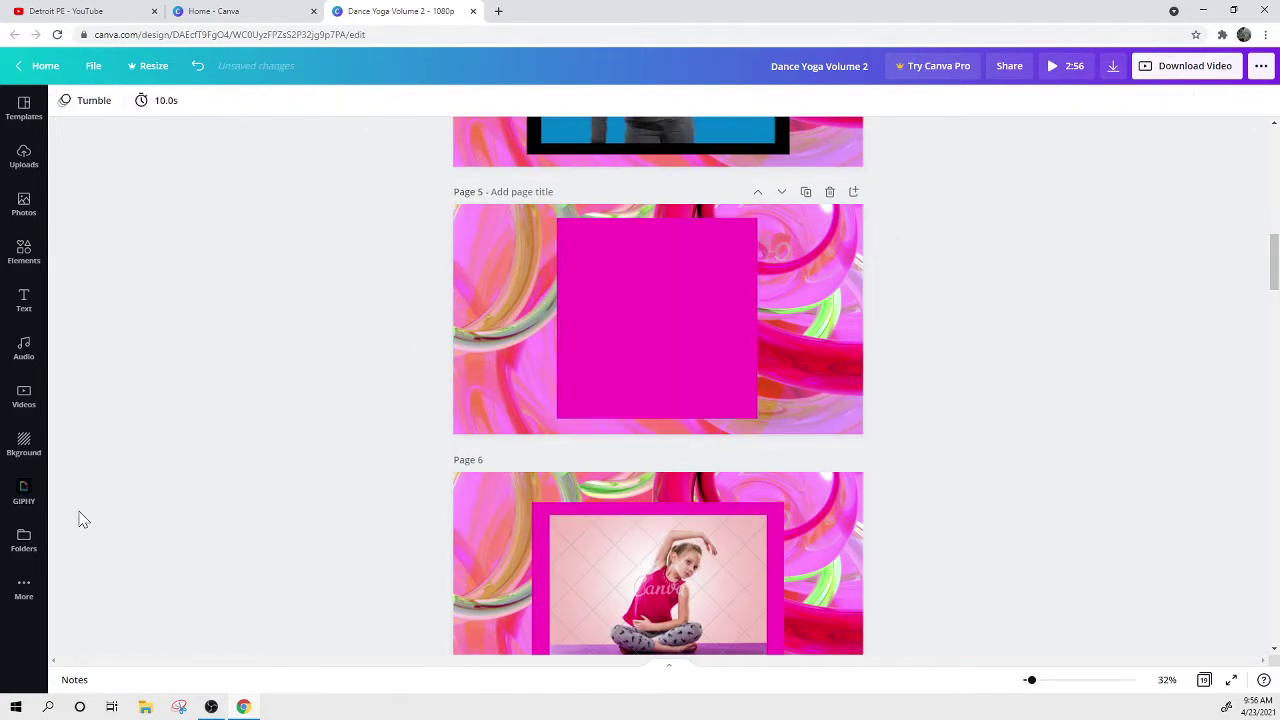
Search GIPHY for "dance fun" and place the yellow dancing chick GIF inside the magenta frame on page 5.
click(20, 492)
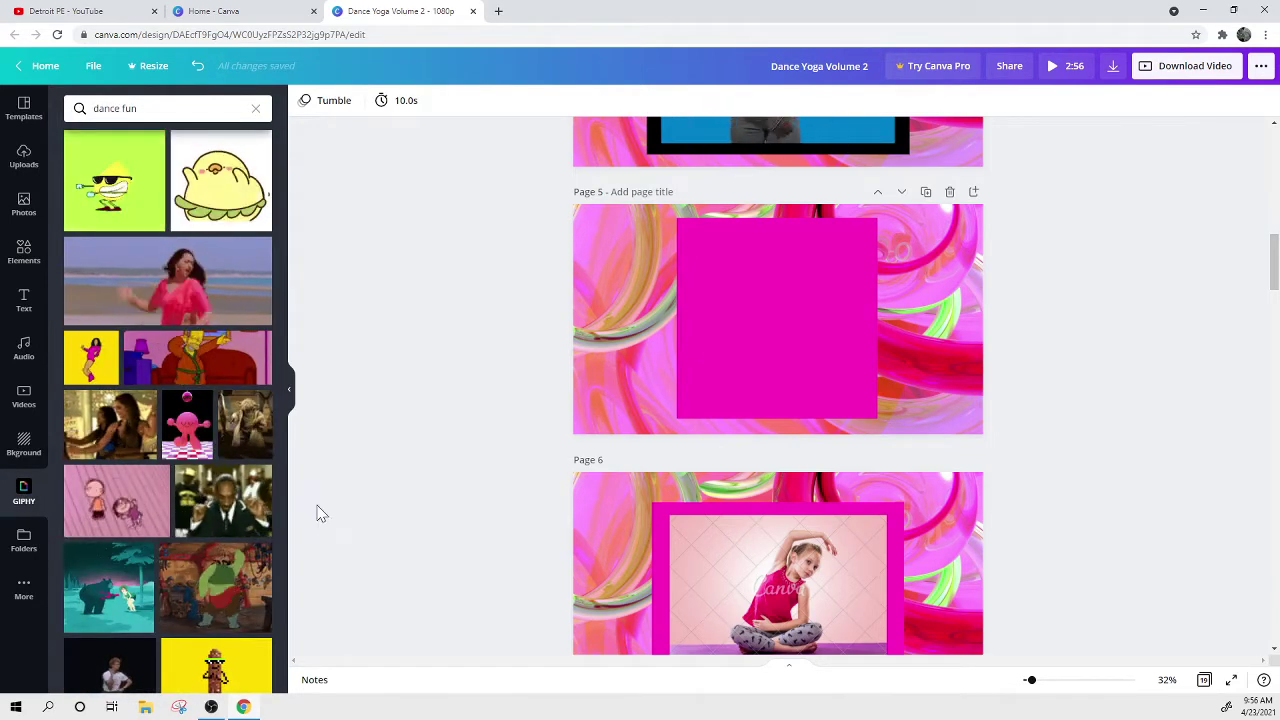
drag(204, 195, 730, 312)
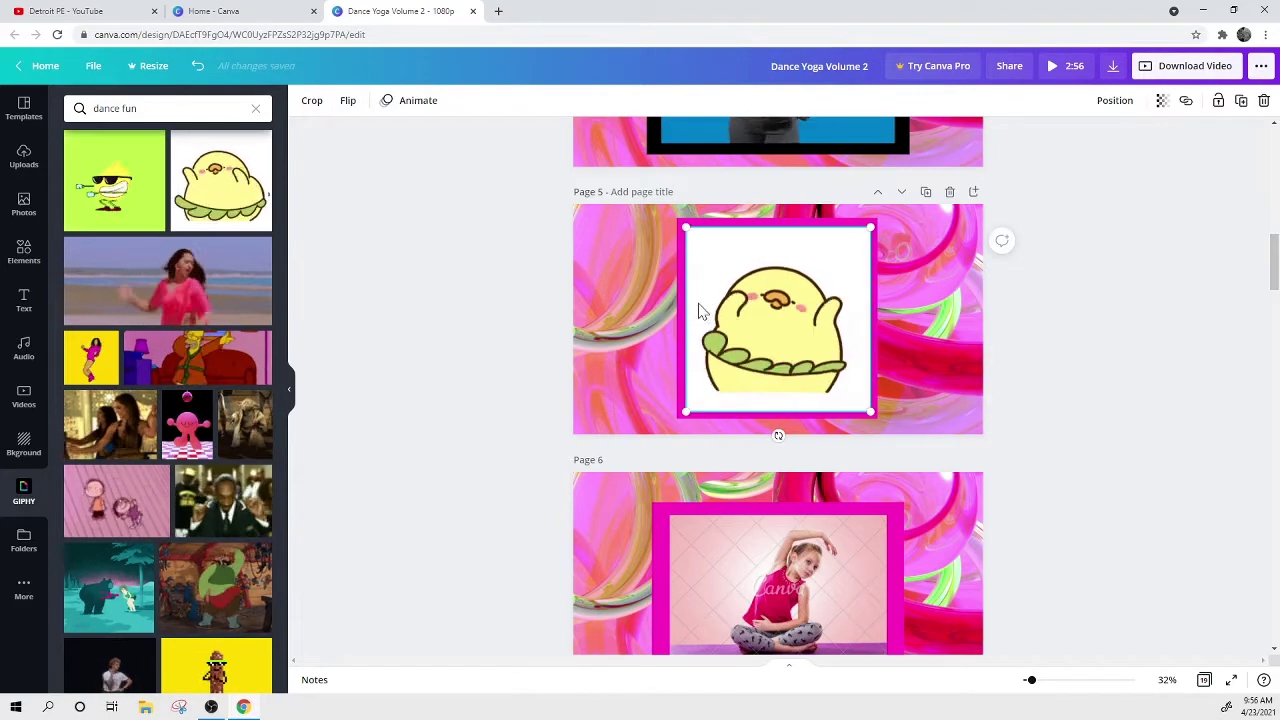
Delete the photo of the girl doing a seated side stretch from page 6.
scroll(473, 308, down, 1)
click(794, 525)
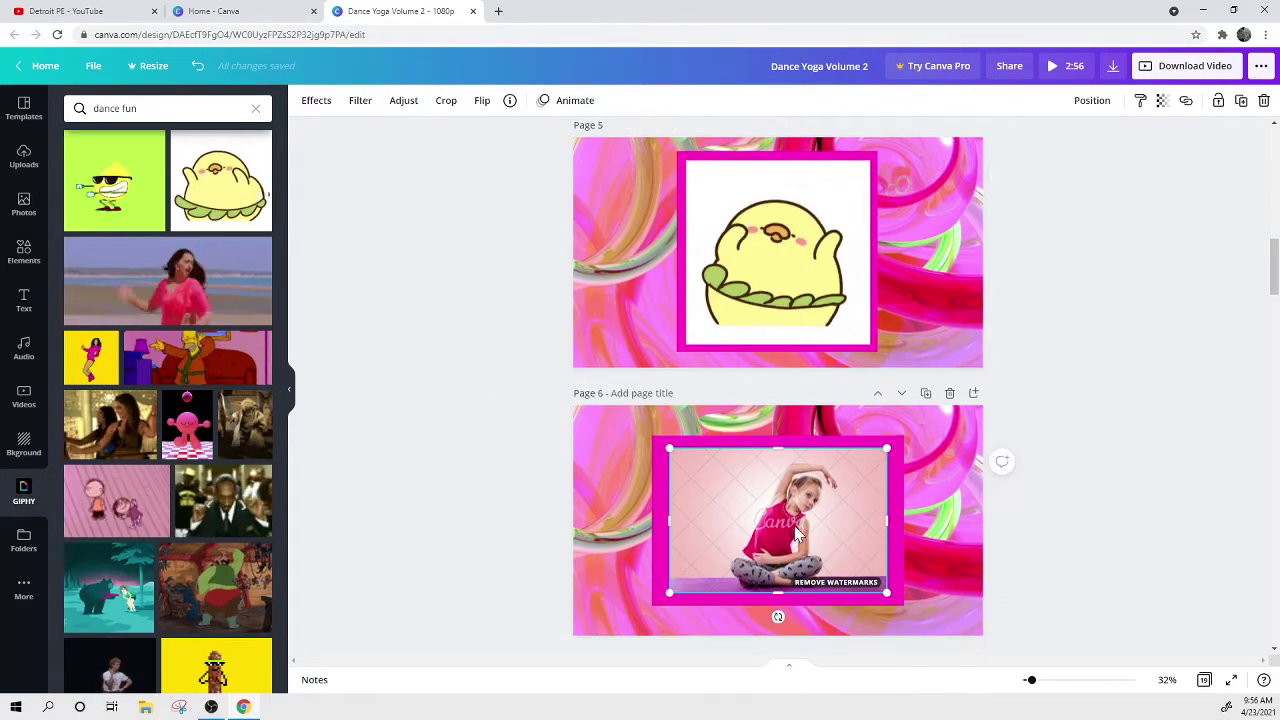
key(Delete)
scroll(794, 525, down, 1)
scroll(794, 525, down, 10)
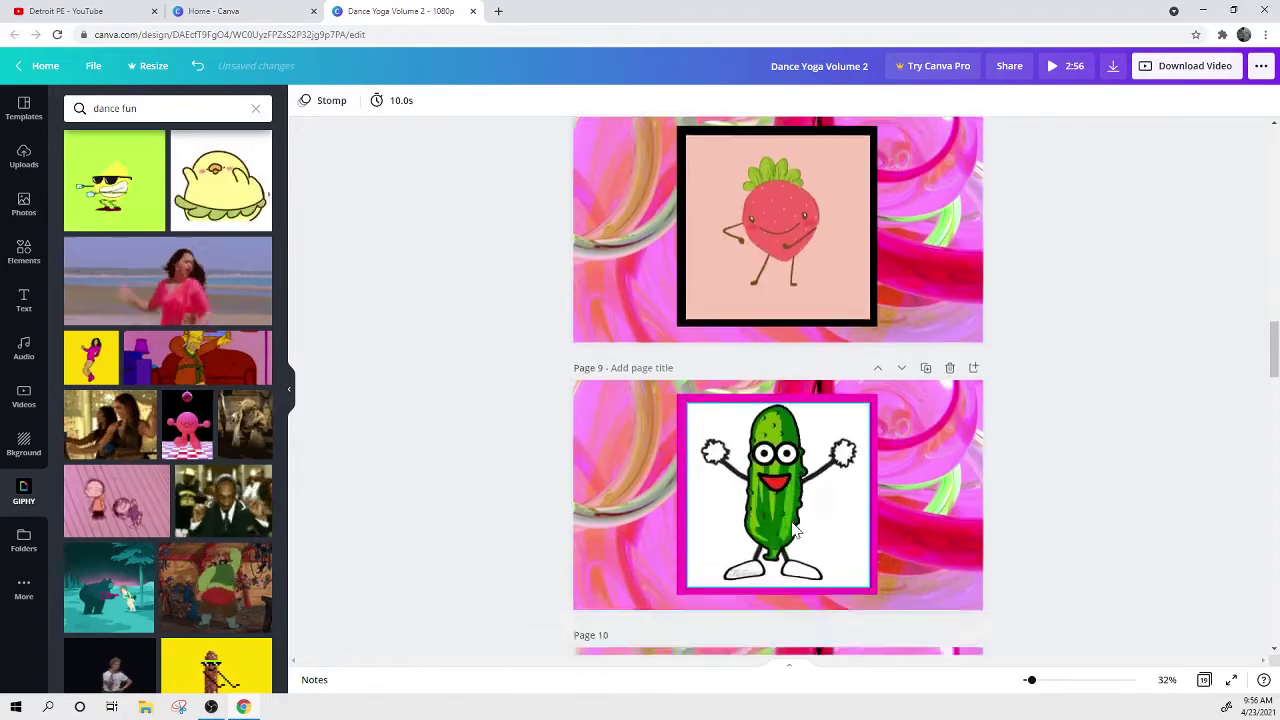
Delete the yoga photos from pages 10 and 13, keeping the magenta rectangles behind them.
click(752, 396)
key(Delete)
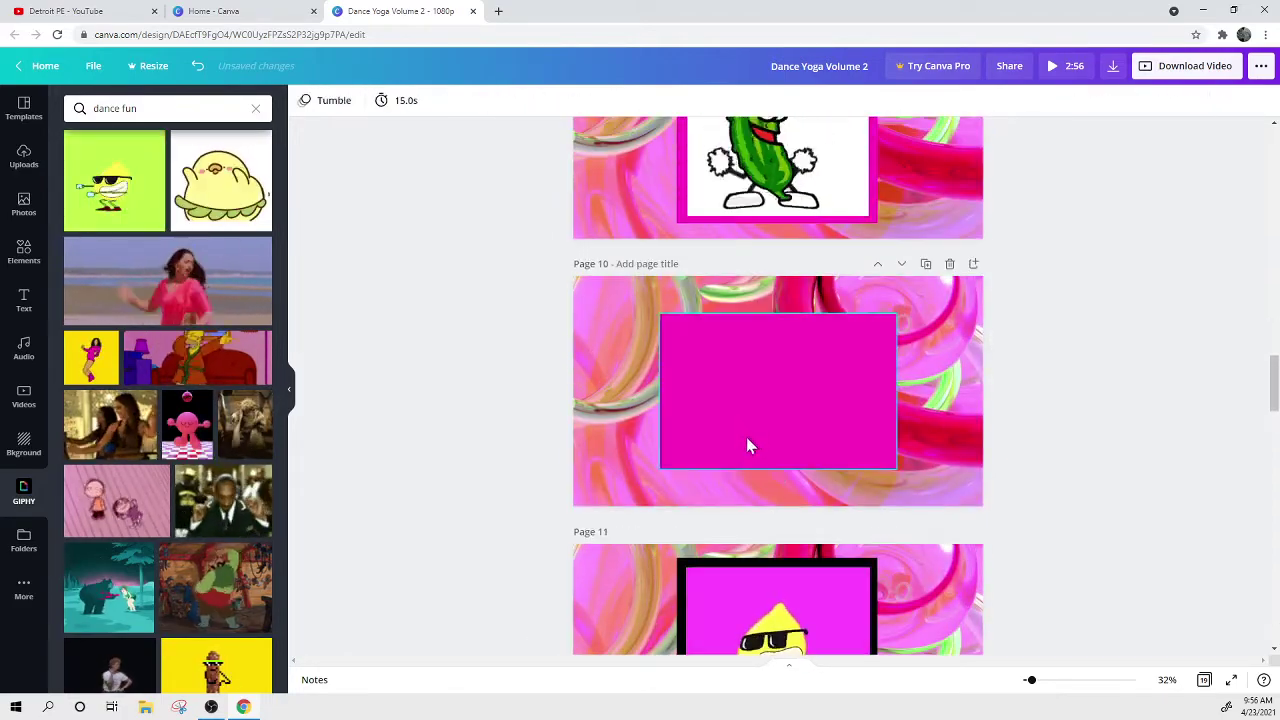
scroll(749, 440, down, 12)
scroll(748, 446, up, 3)
click(754, 345)
key(Delete)
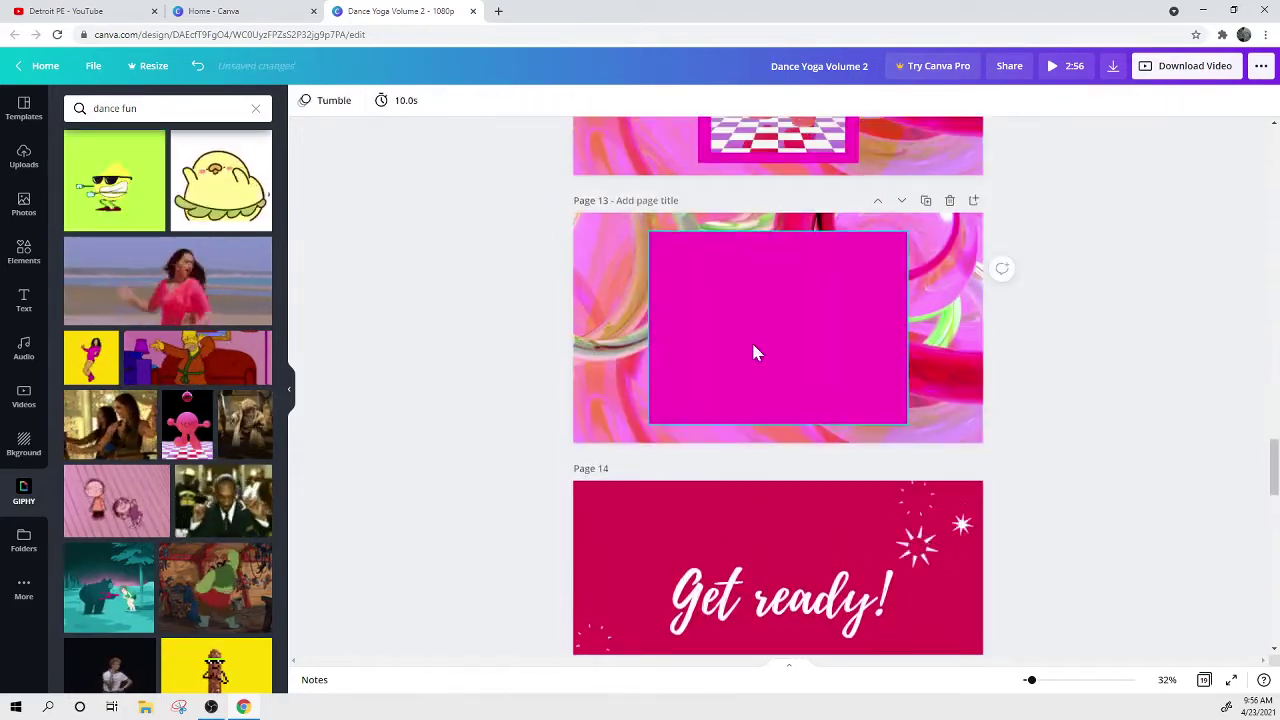
Delete the photo of the girl in cobra pose from page 17, keeping the magenta rectangle.
scroll(754, 351, down, 9)
scroll(757, 380, down, 4)
scroll(755, 377, up, 3)
click(757, 377)
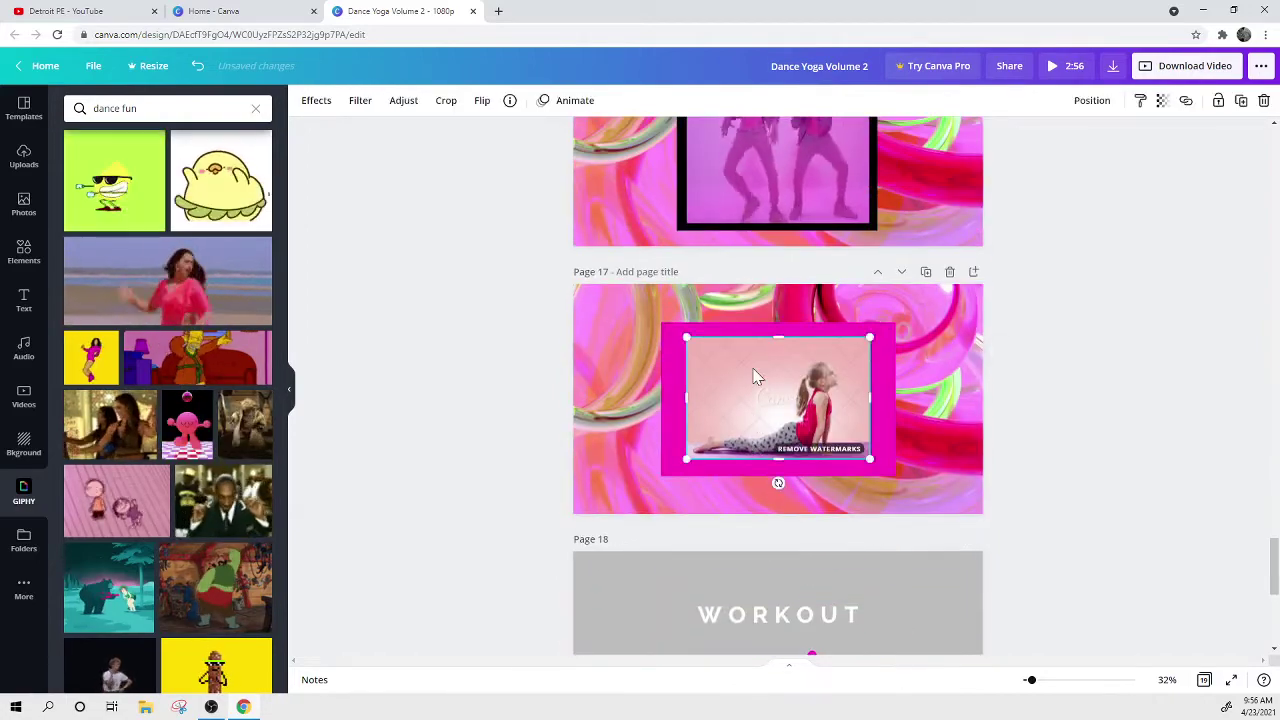
key(Delete)
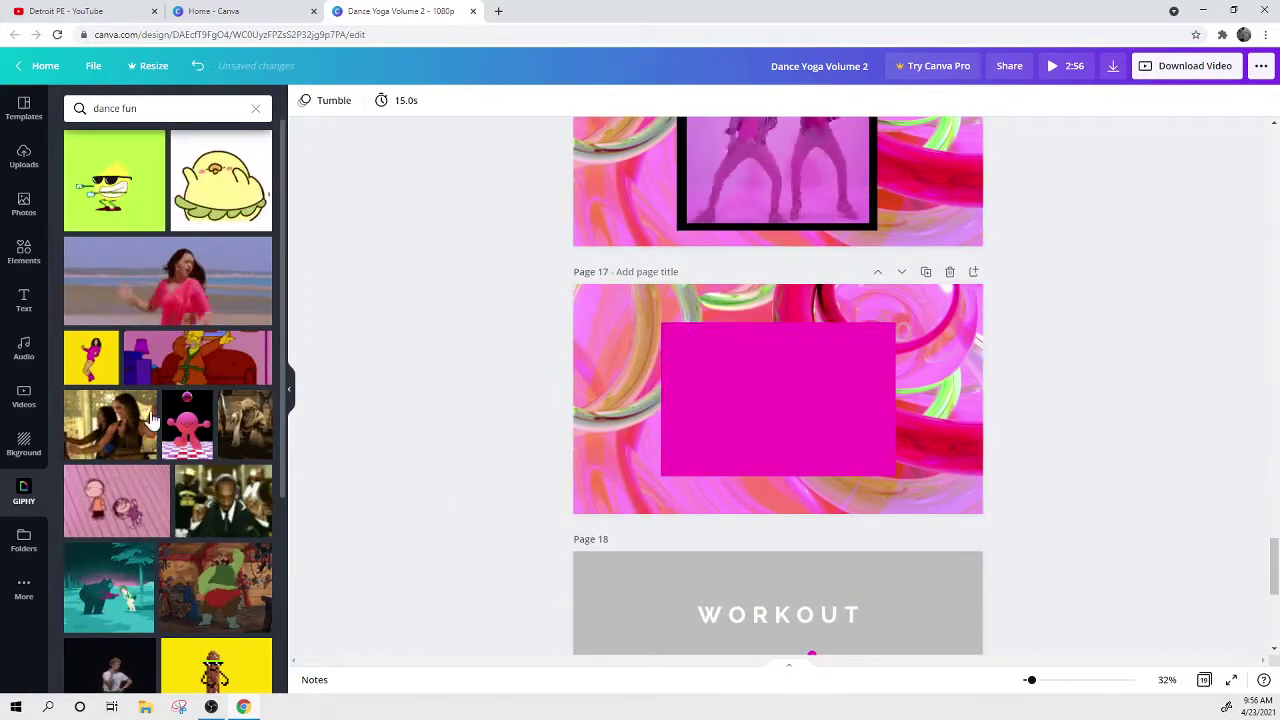
Fit the recently used rounded landscape frame inside the magenta rectangle on page 17, and copy both together.
click(22, 252)
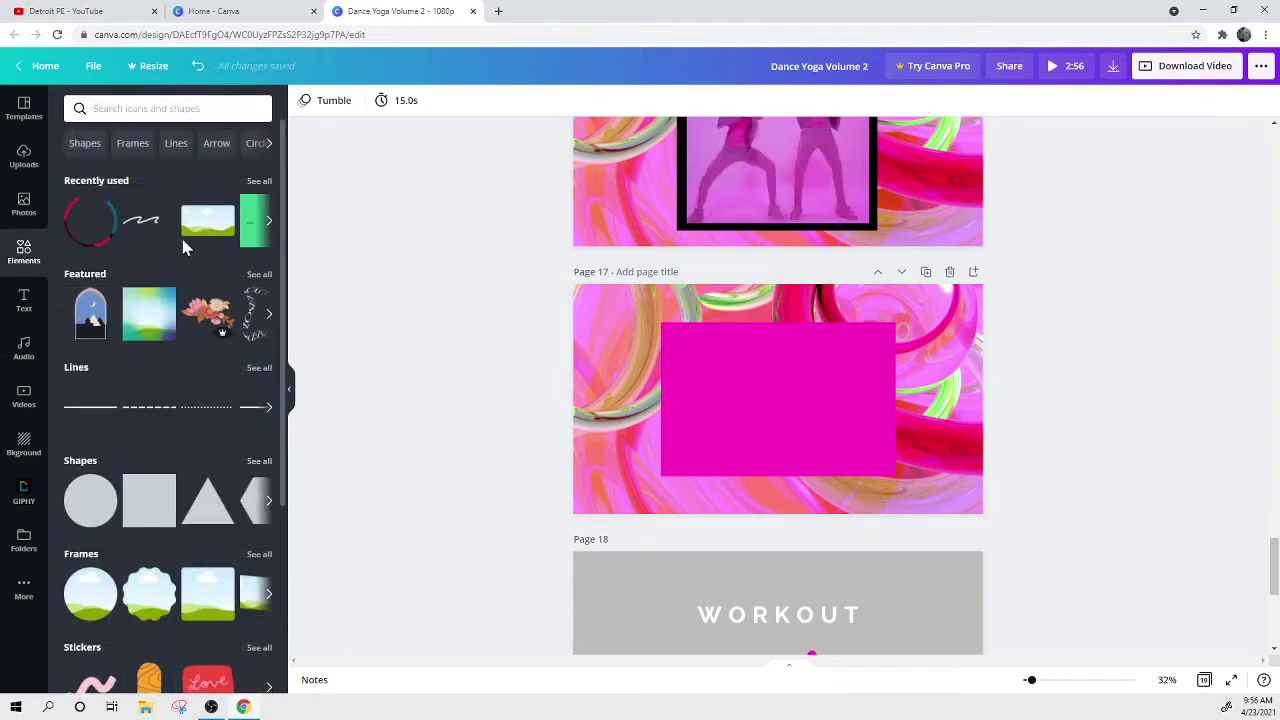
drag(203, 232, 716, 339)
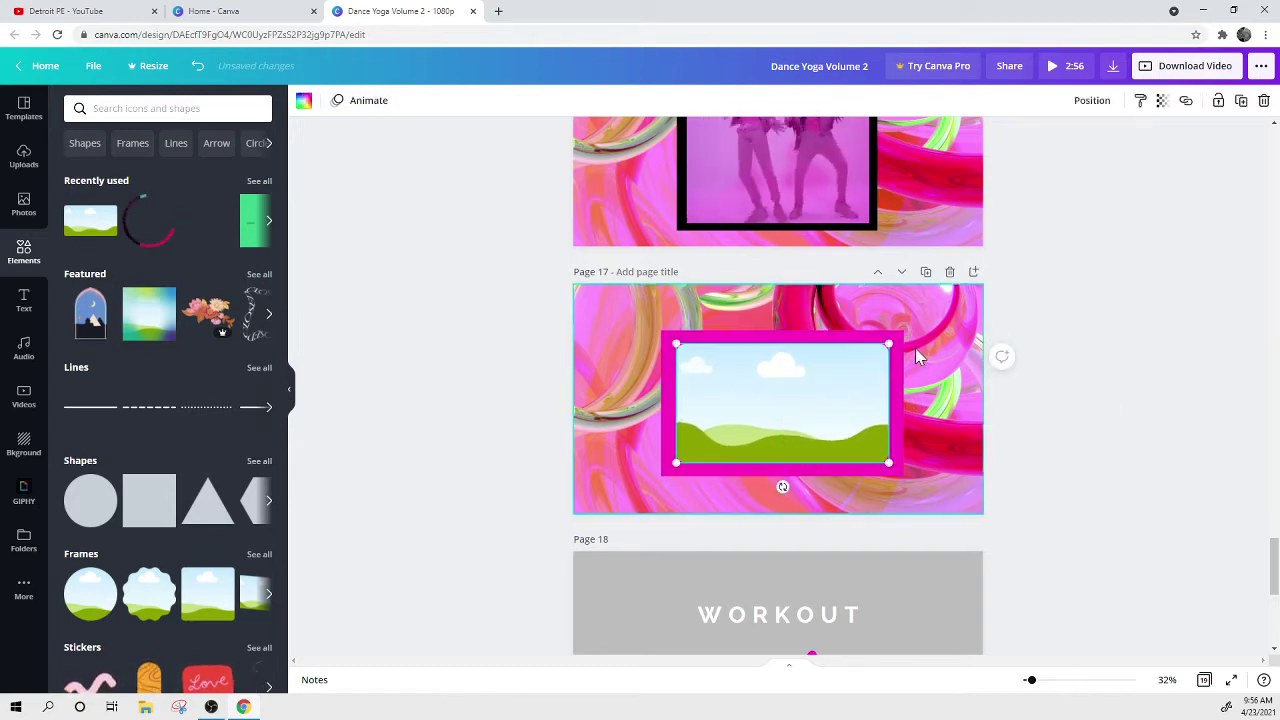
right_click(818, 405)
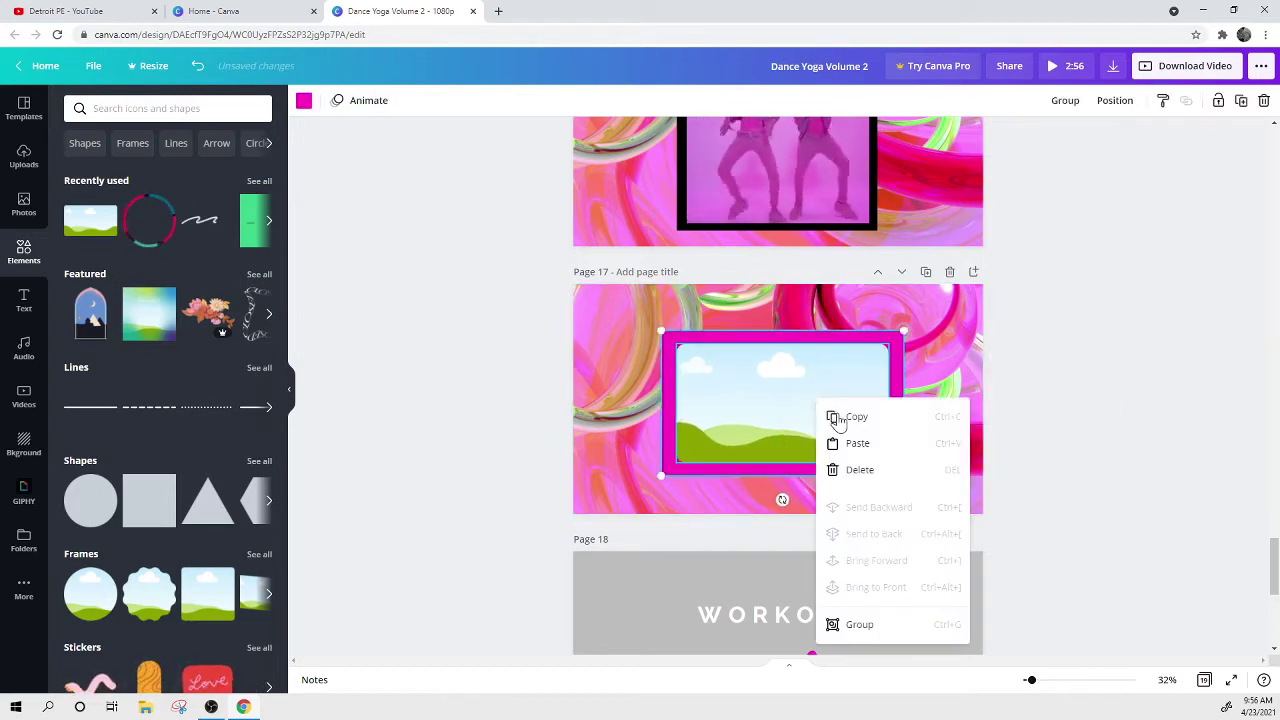
click(837, 418)
Replace the plain magenta rectangle on page 13 with the copied rectangle and photo frame.
scroll(483, 360, up, 10)
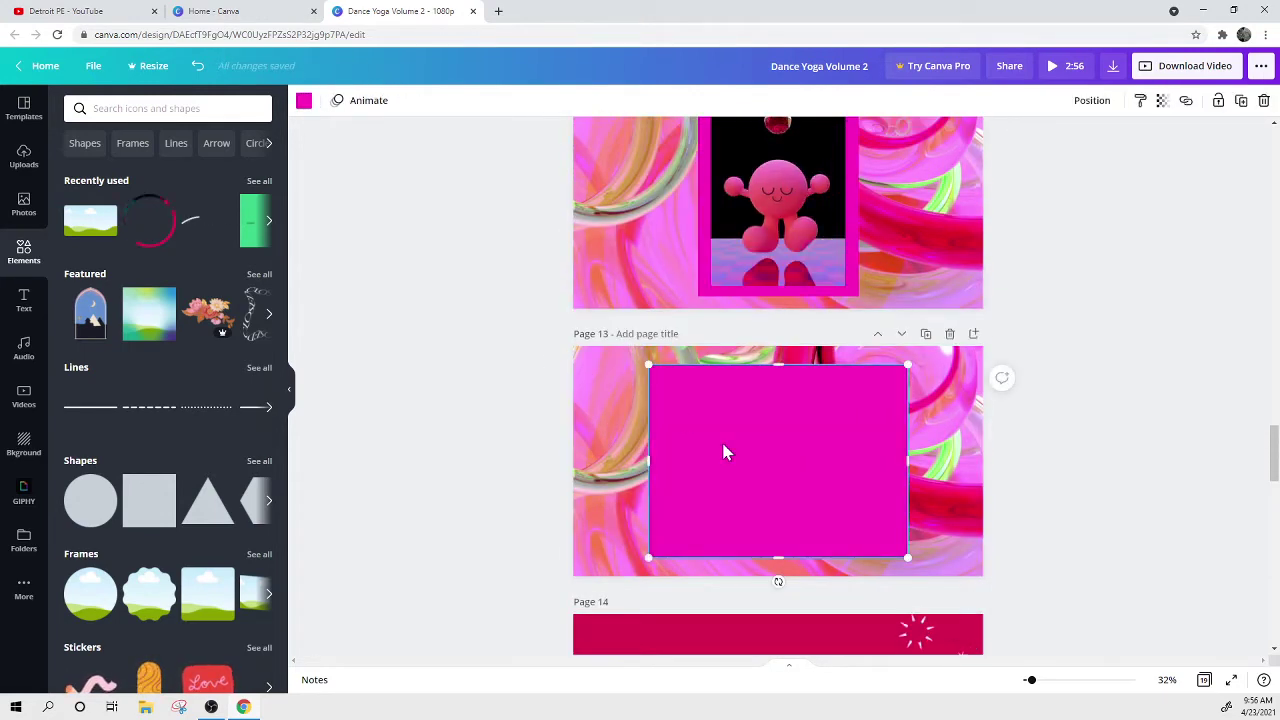
key(Delete)
click(290, 400)
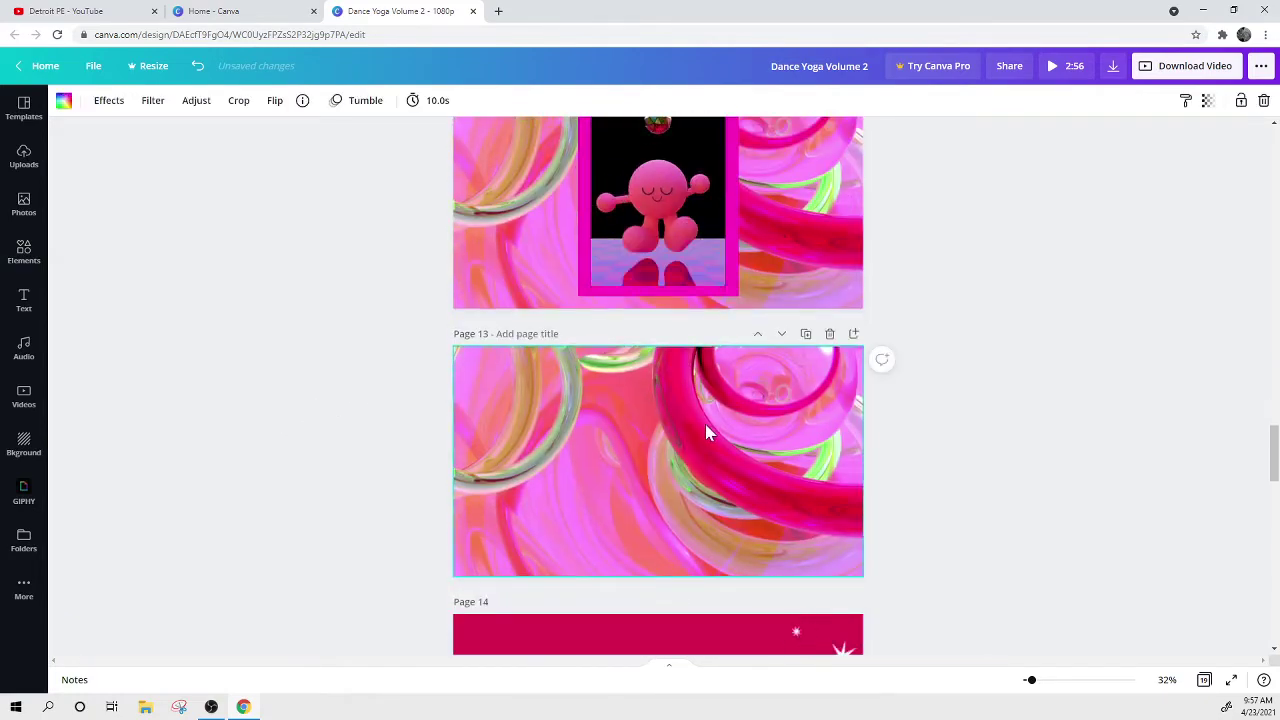
key(ctrl+z)
click(368, 425)
Replace the plain magenta rectangle on page 10 with the copied rectangle and photo frame.
scroll(380, 420, up, 10)
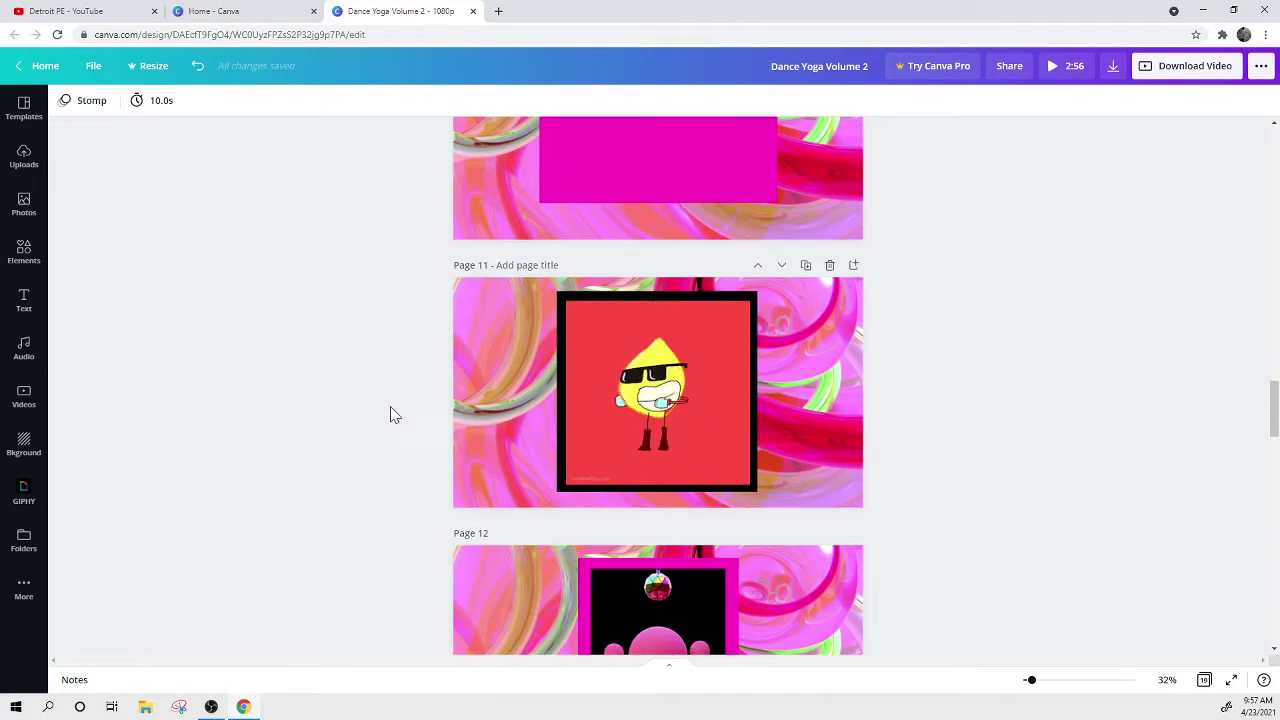
click(755, 343)
key(Delete)
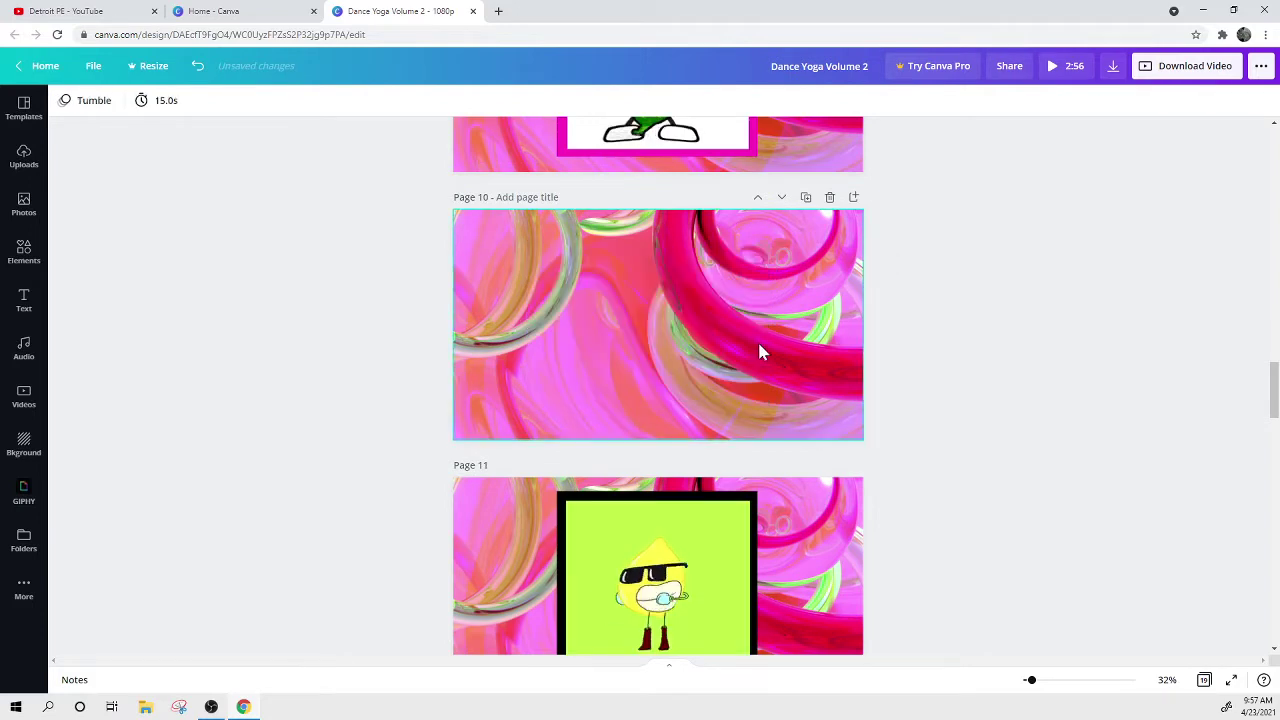
key(ctrl+v)
Replace the plain magenta rectangle on page 6 with the copied rectangle and photo frame.
scroll(423, 371, up, 15)
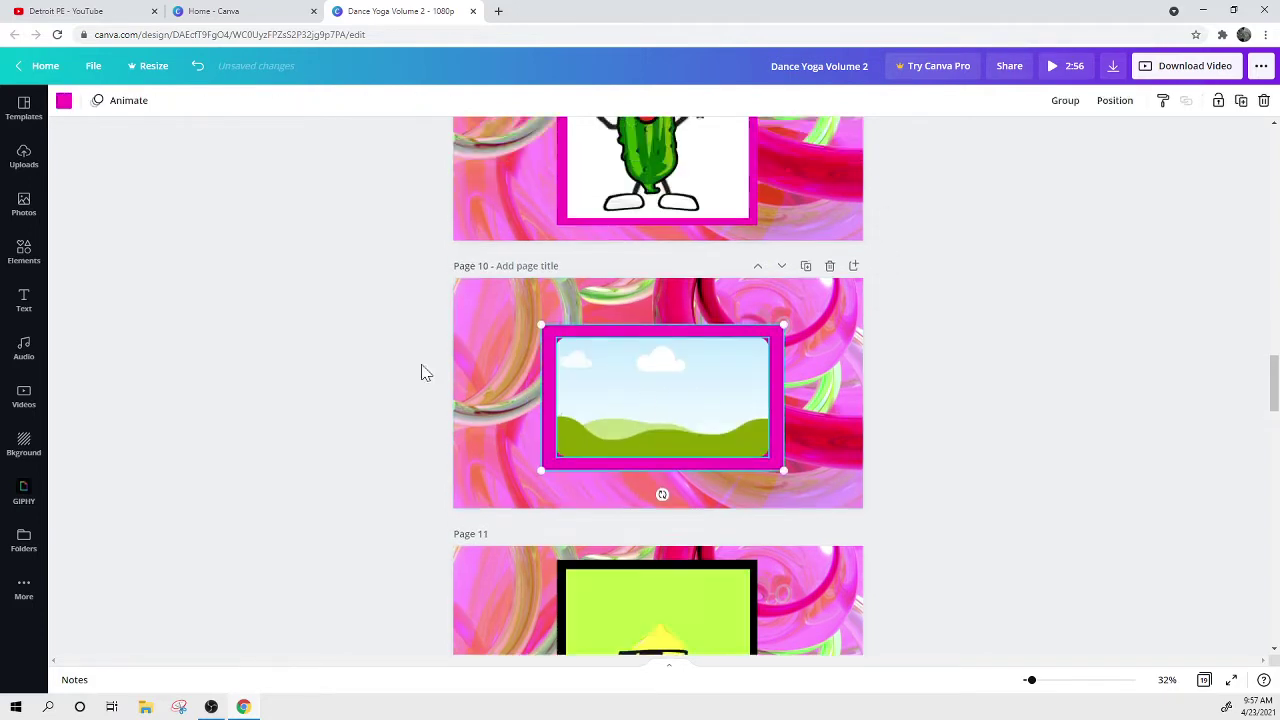
scroll(480, 400, down, 2)
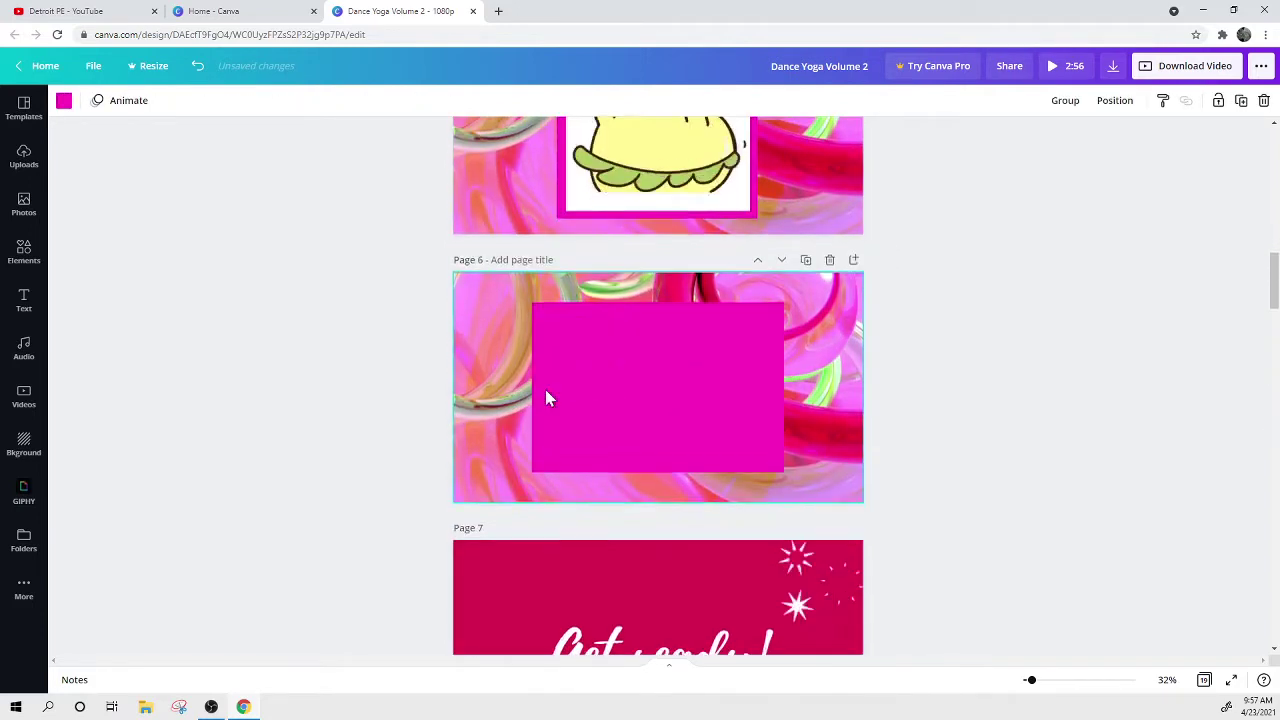
click(594, 391)
key(Delete)
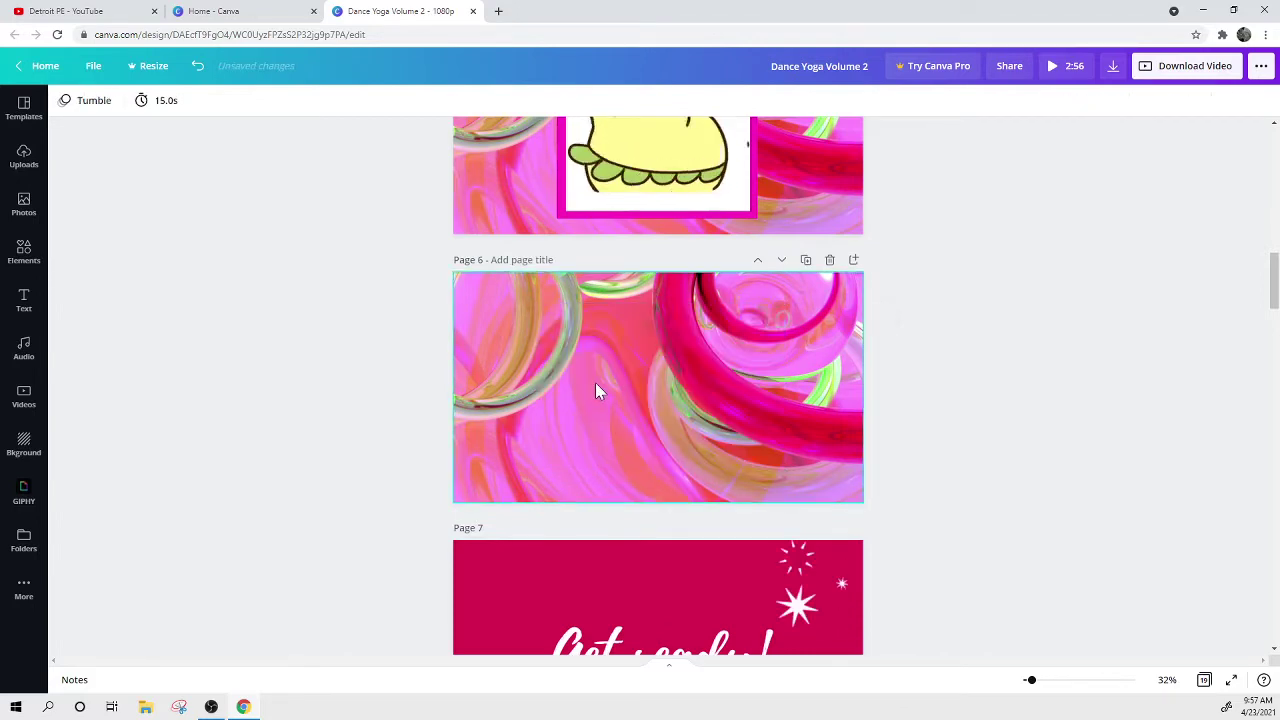
key(ctrl+v)
click(414, 371)
Search the photo library for "yoga" and place the free child's pose photo in the frame on page 6.
scroll(415, 374, up, 9)
scroll(412, 372, up, 2)
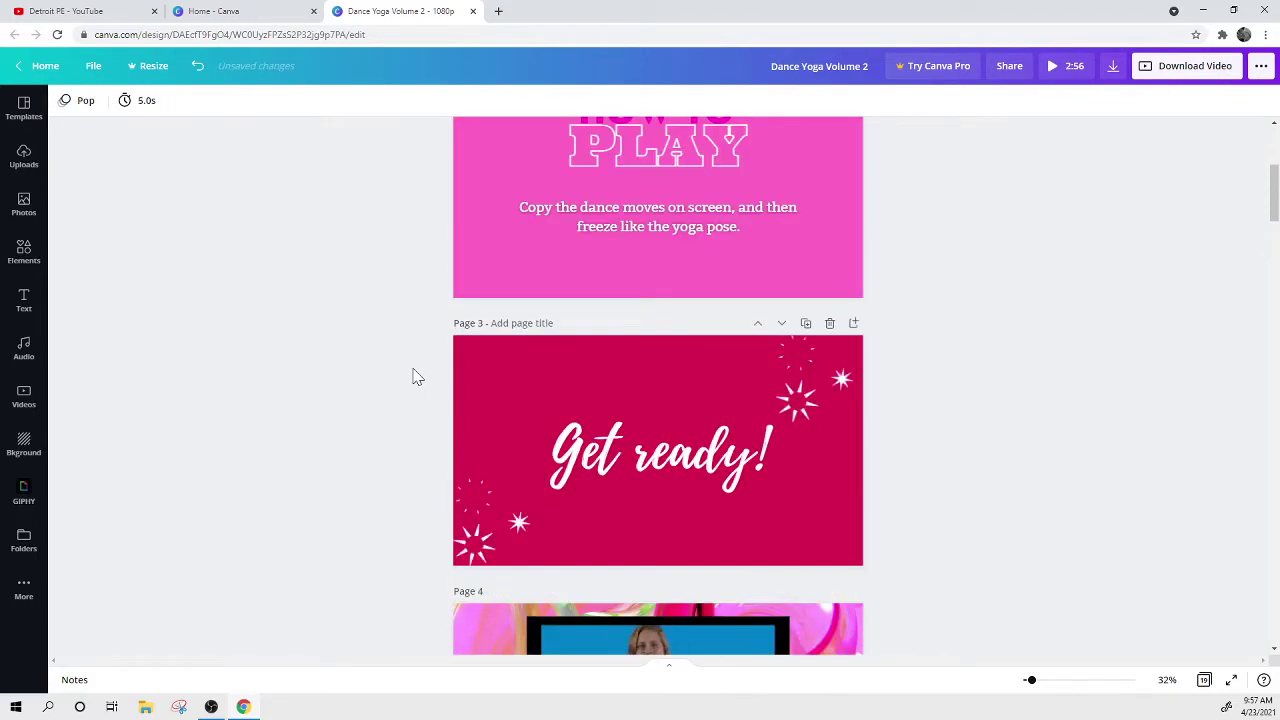
scroll(323, 505, down, 8)
scroll(318, 469, down, 5)
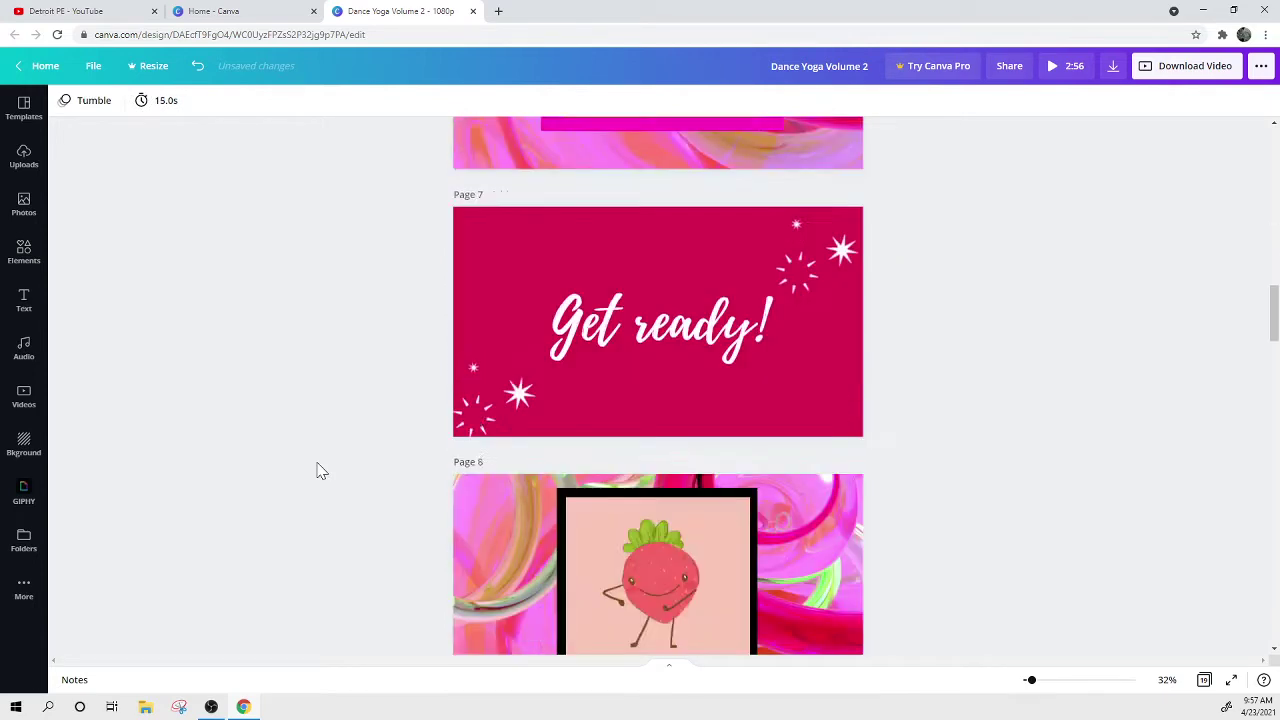
scroll(329, 454, up, 3)
scroll(329, 454, down, 1)
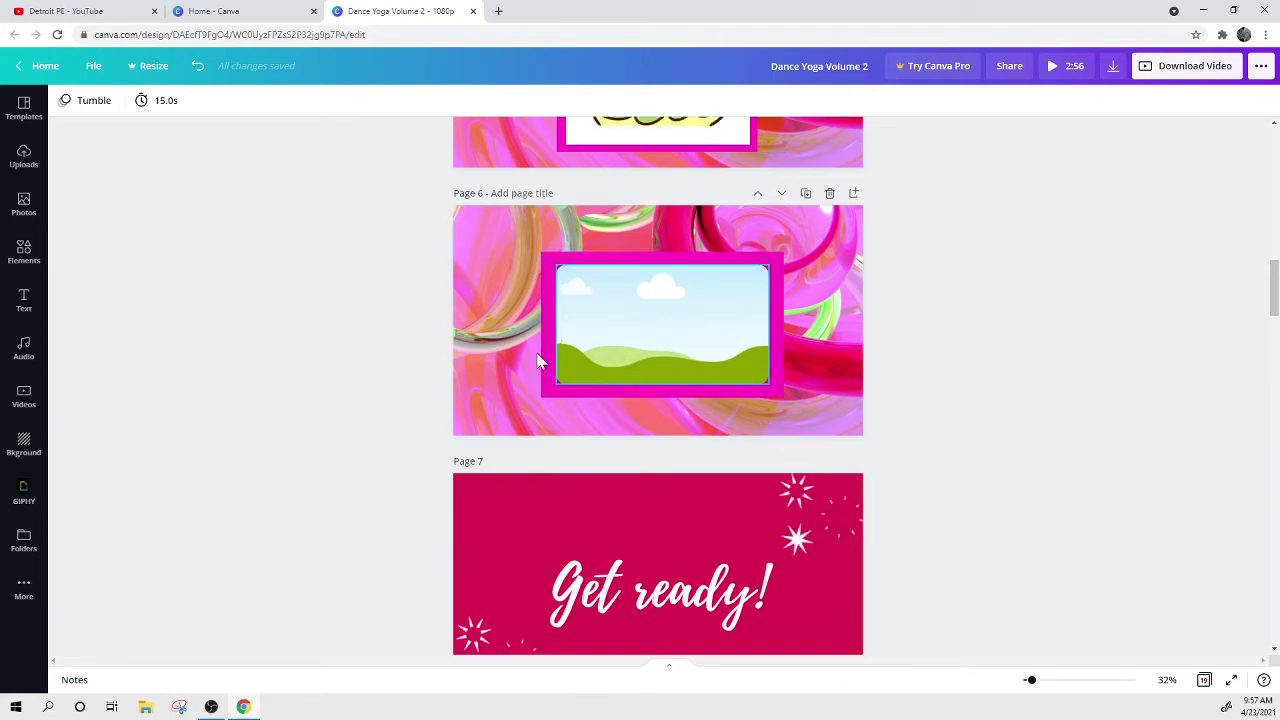
click(24, 204)
click(100, 108)
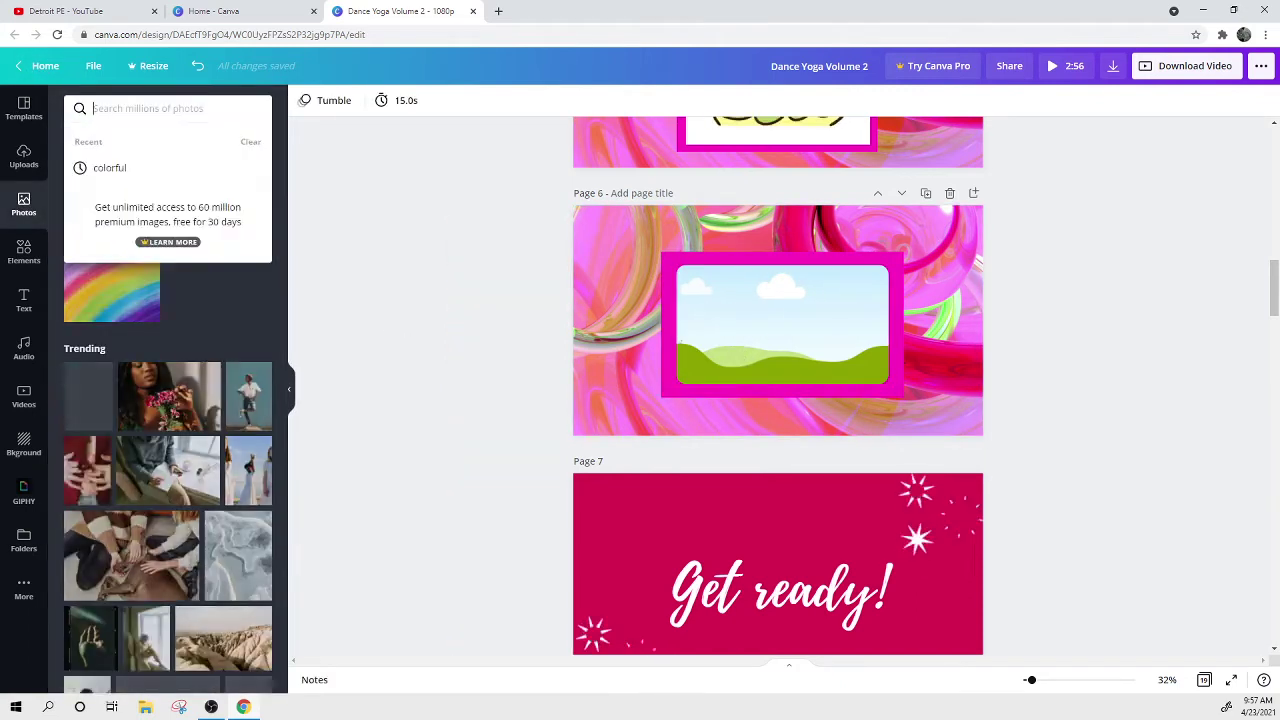
text(yoga)
key(Return)
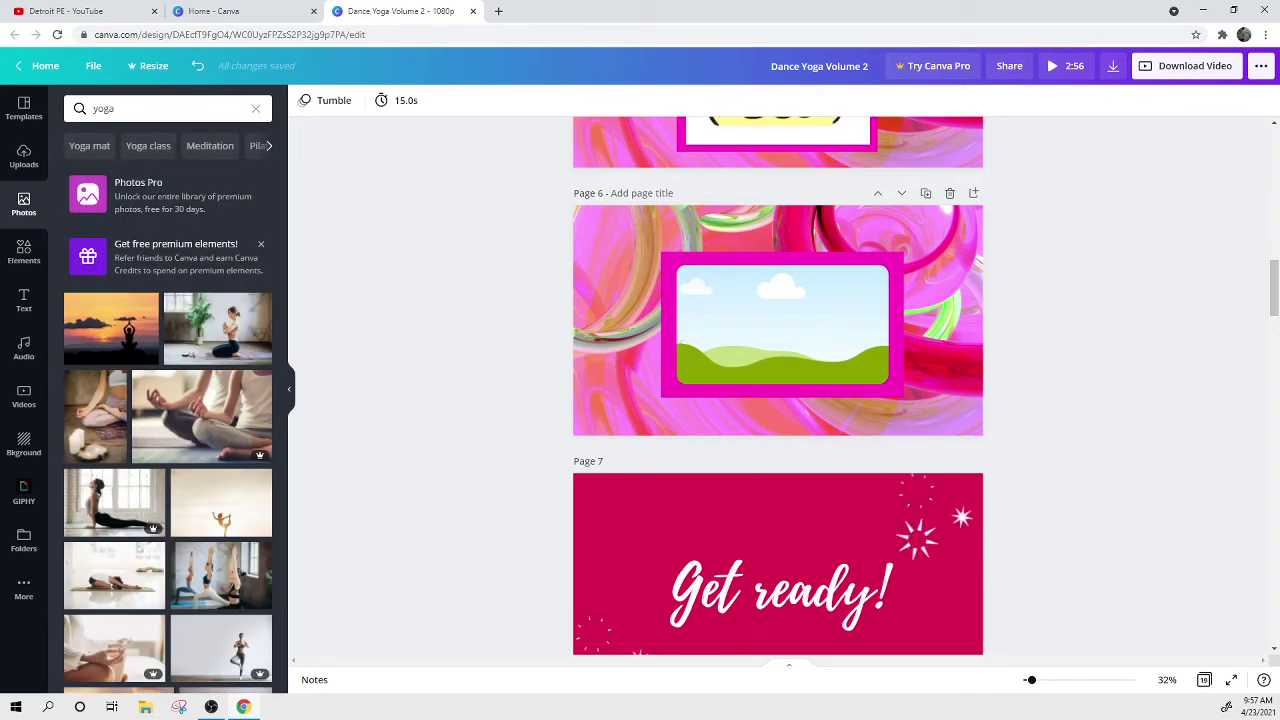
scroll(437, 455, down, 1)
scroll(257, 509, down, 1)
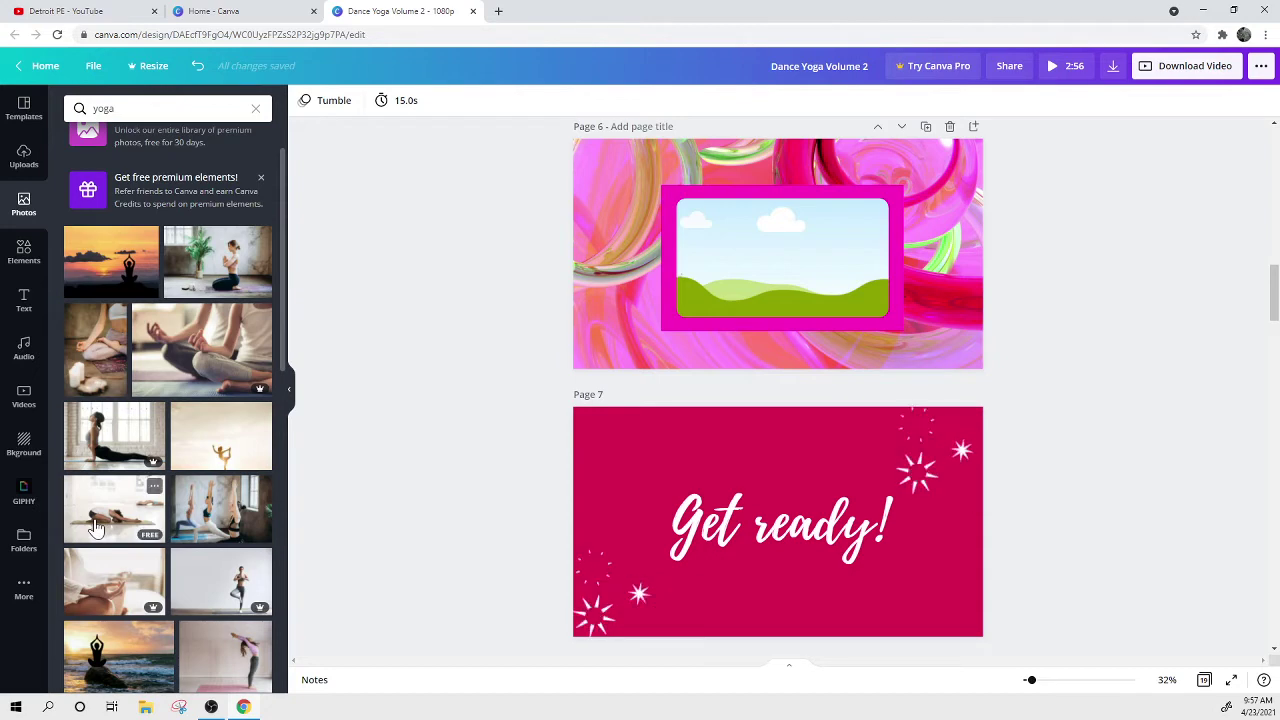
drag(95, 528, 777, 288)
Try the pink sunset seaside yoga photo in the frame on page 10, and undo the placement.
scroll(437, 352, down, 10)
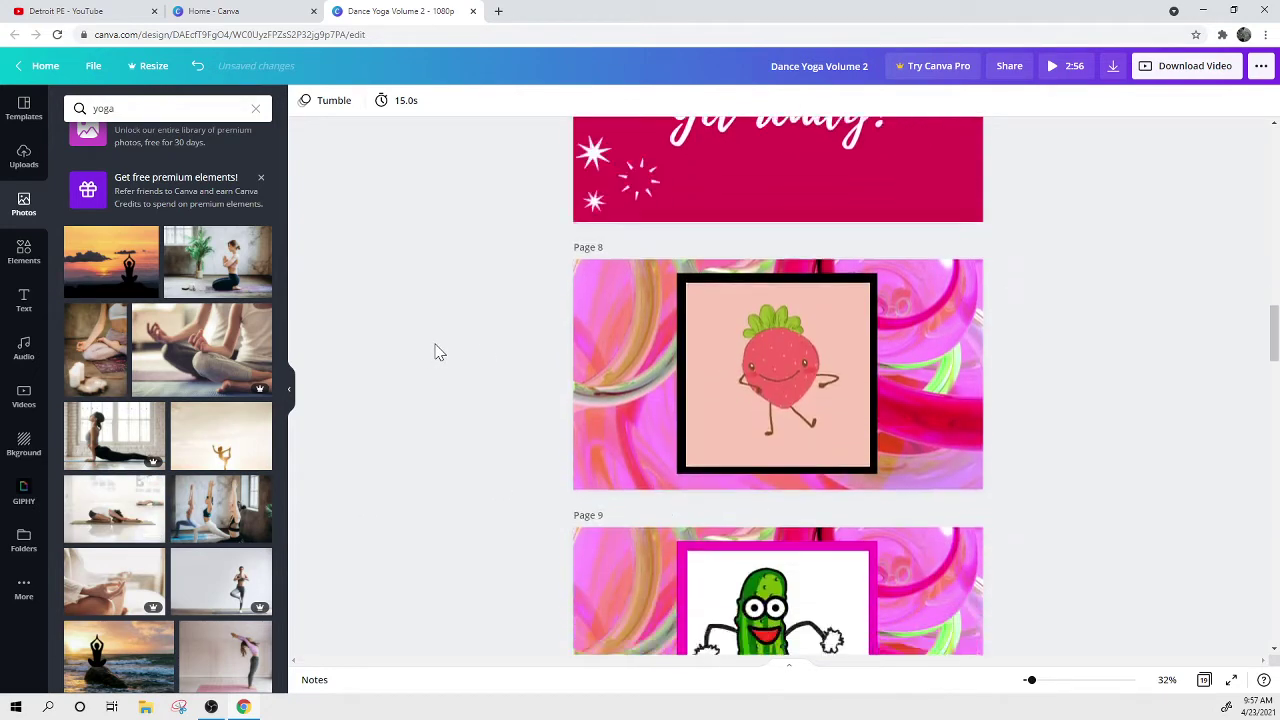
scroll(228, 470, down, 2)
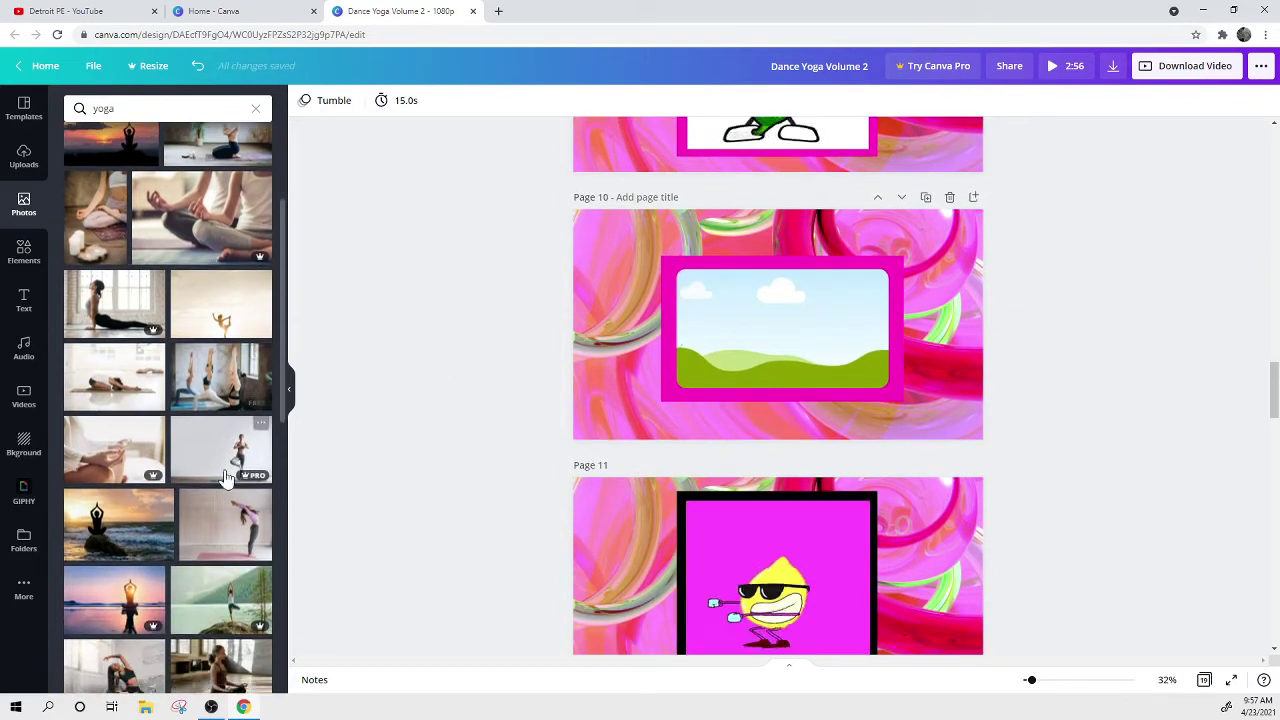
drag(138, 548, 782, 330)
scroll(393, 407, down, 1)
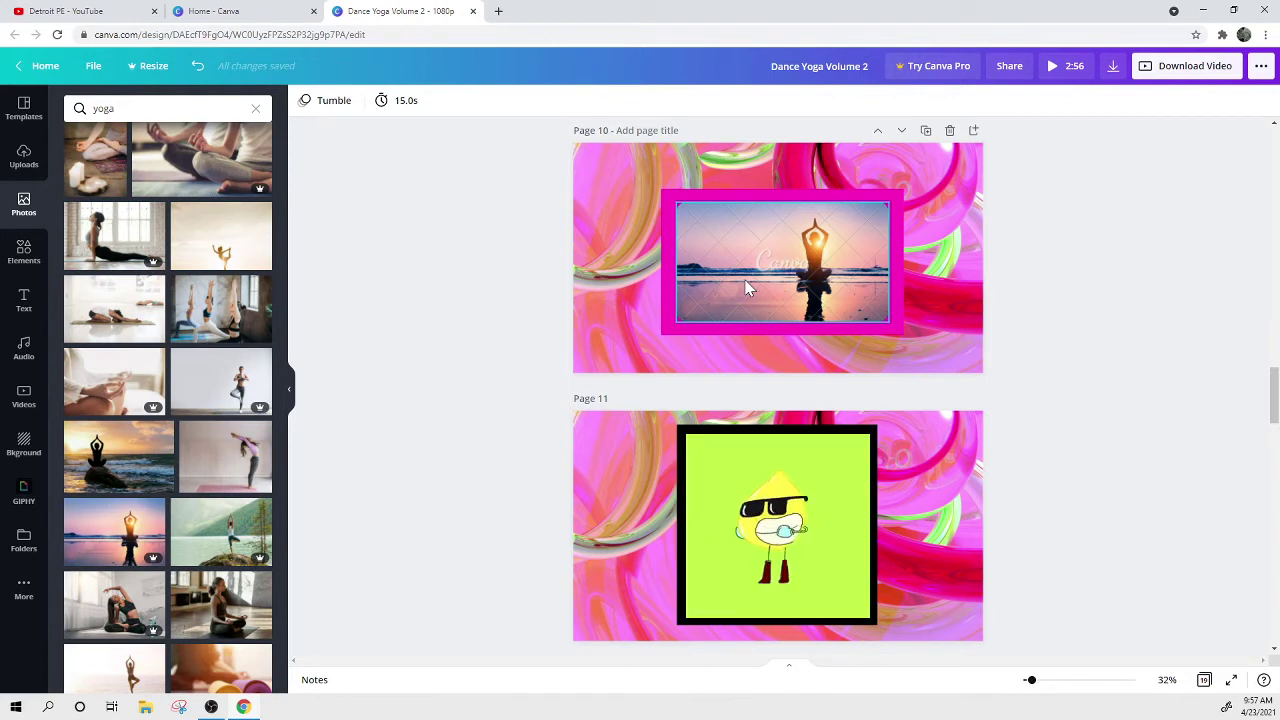
key(ctrl+z)
Fill the frame on page 10 with the photo of the dancer pose against a pale sky, and shift it slightly upward inside the frame.
scroll(163, 357, up, 3)
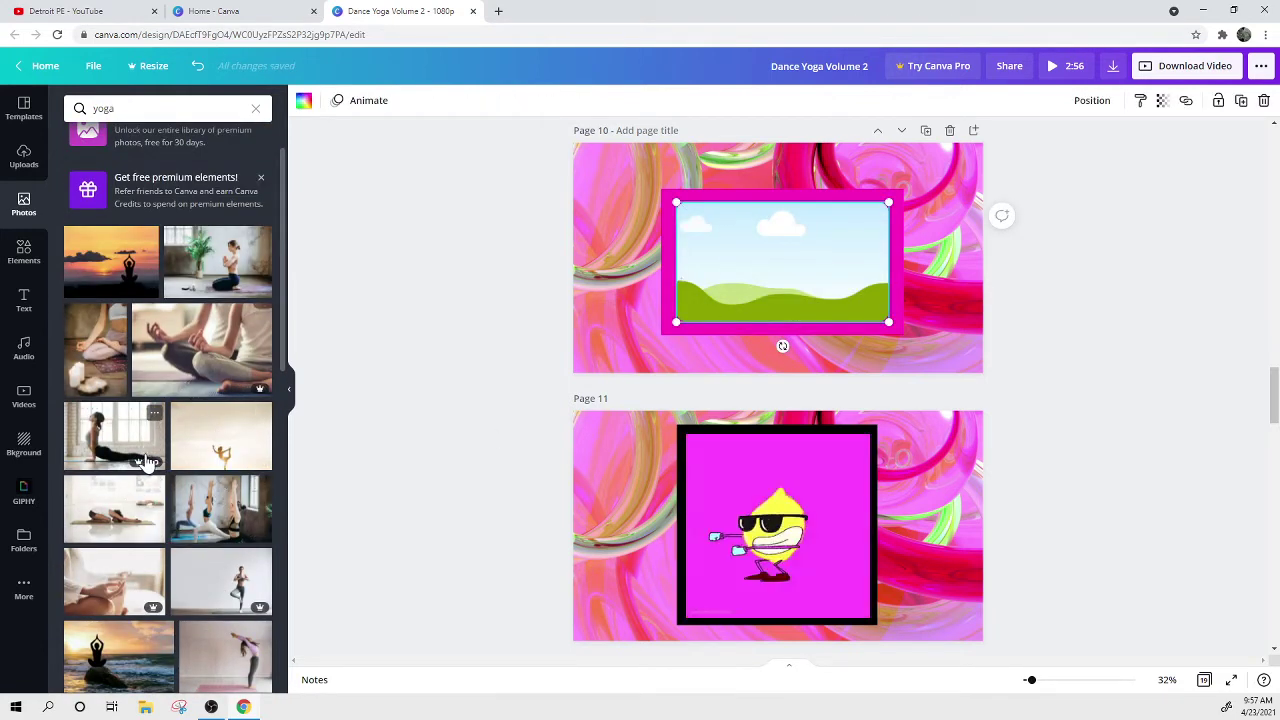
drag(498, 462, 727, 272)
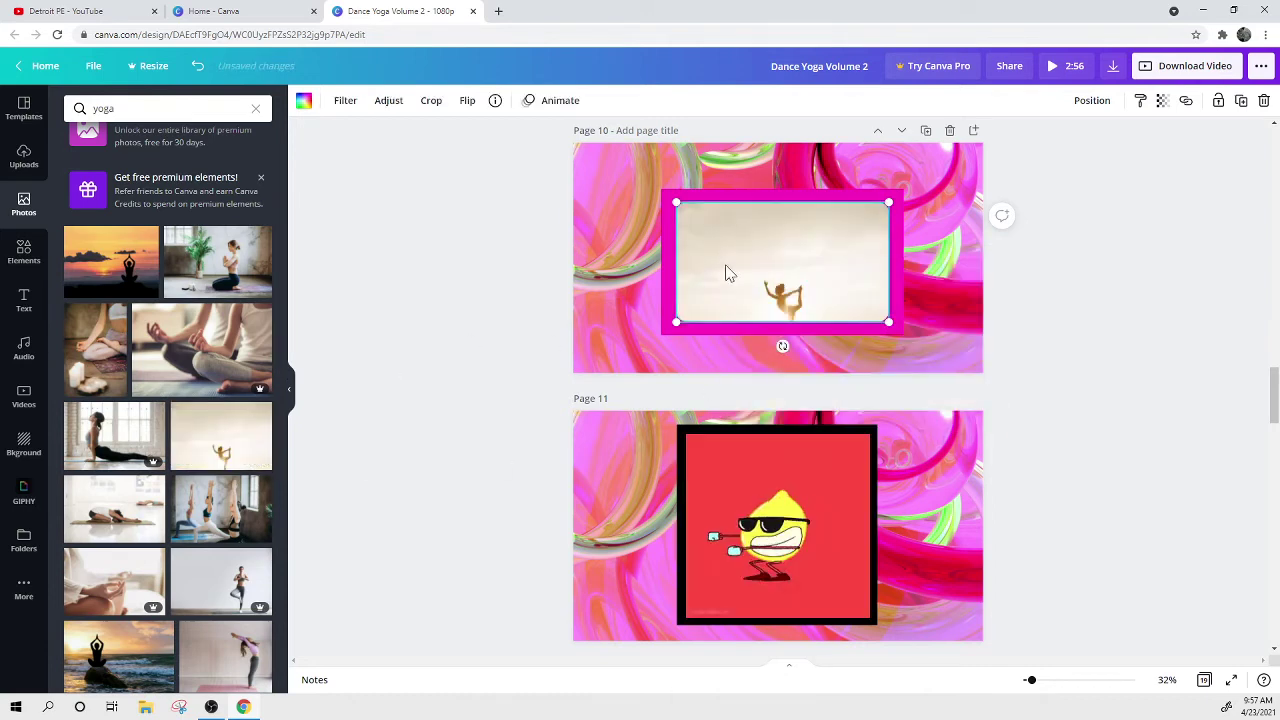
double_click(721, 262)
scroll(719, 258, down, 2)
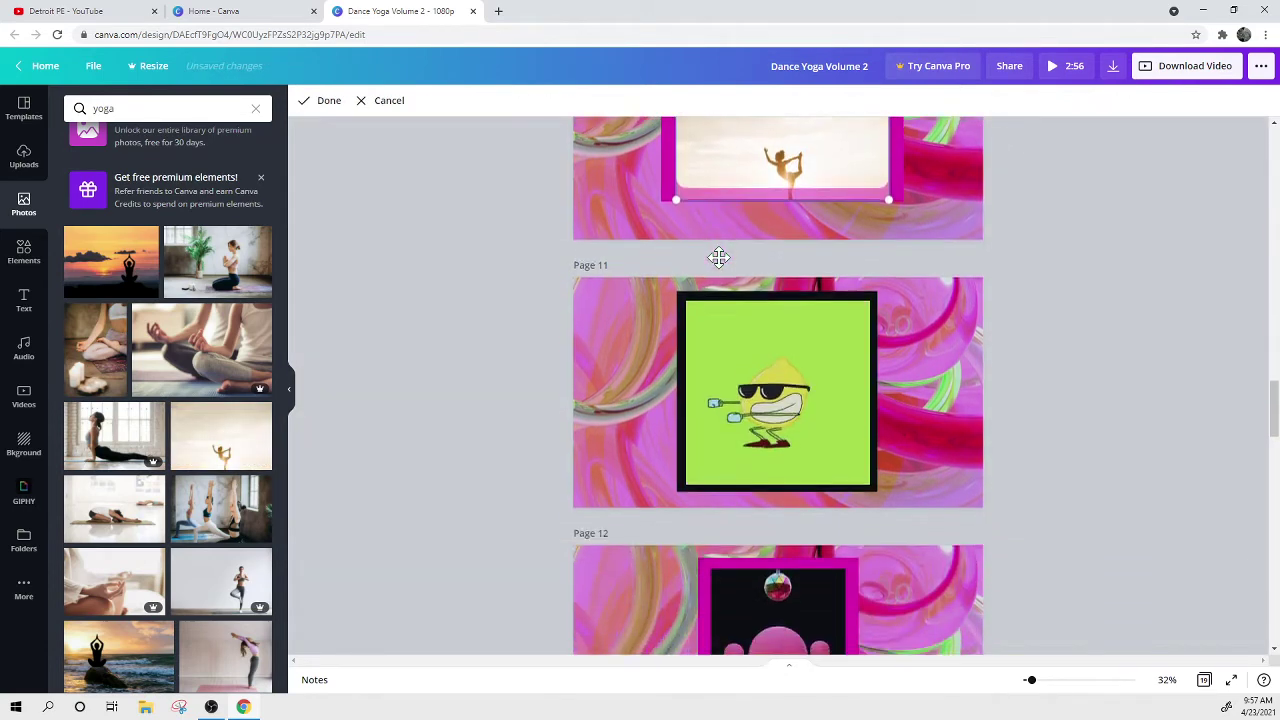
scroll(778, 375, up, 3)
drag(775, 341, 775, 268)
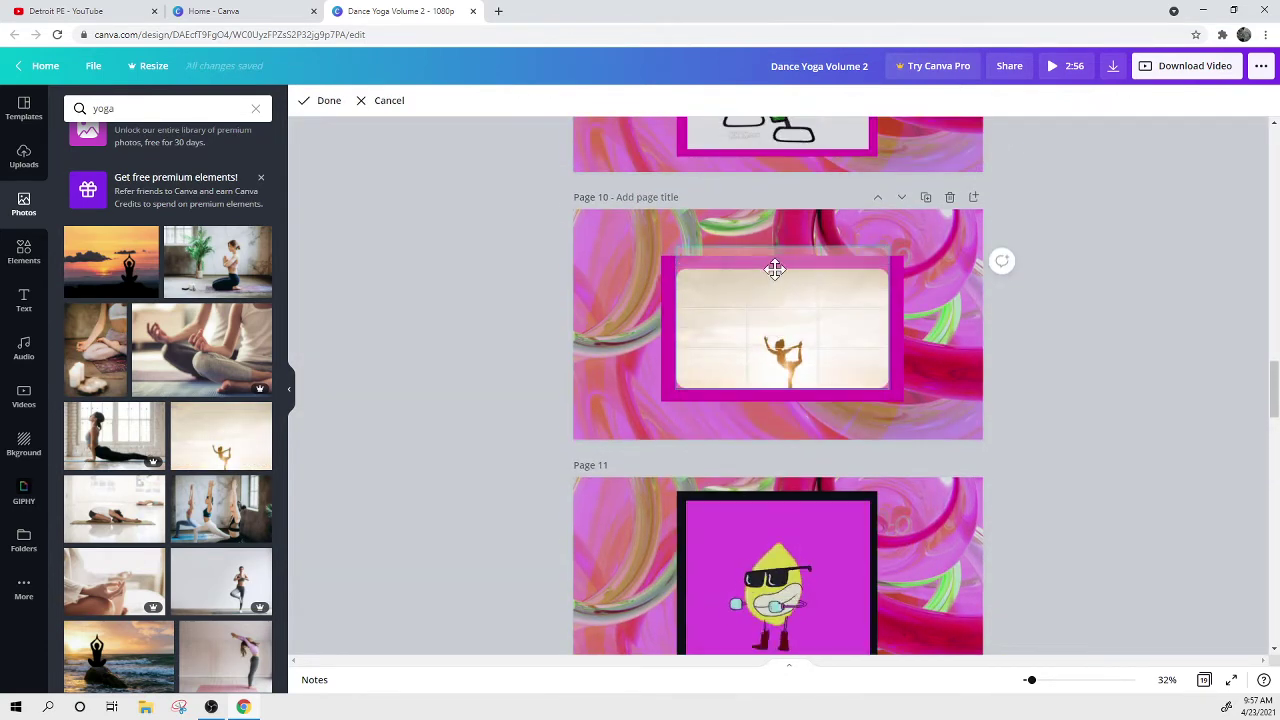
click(604, 322)
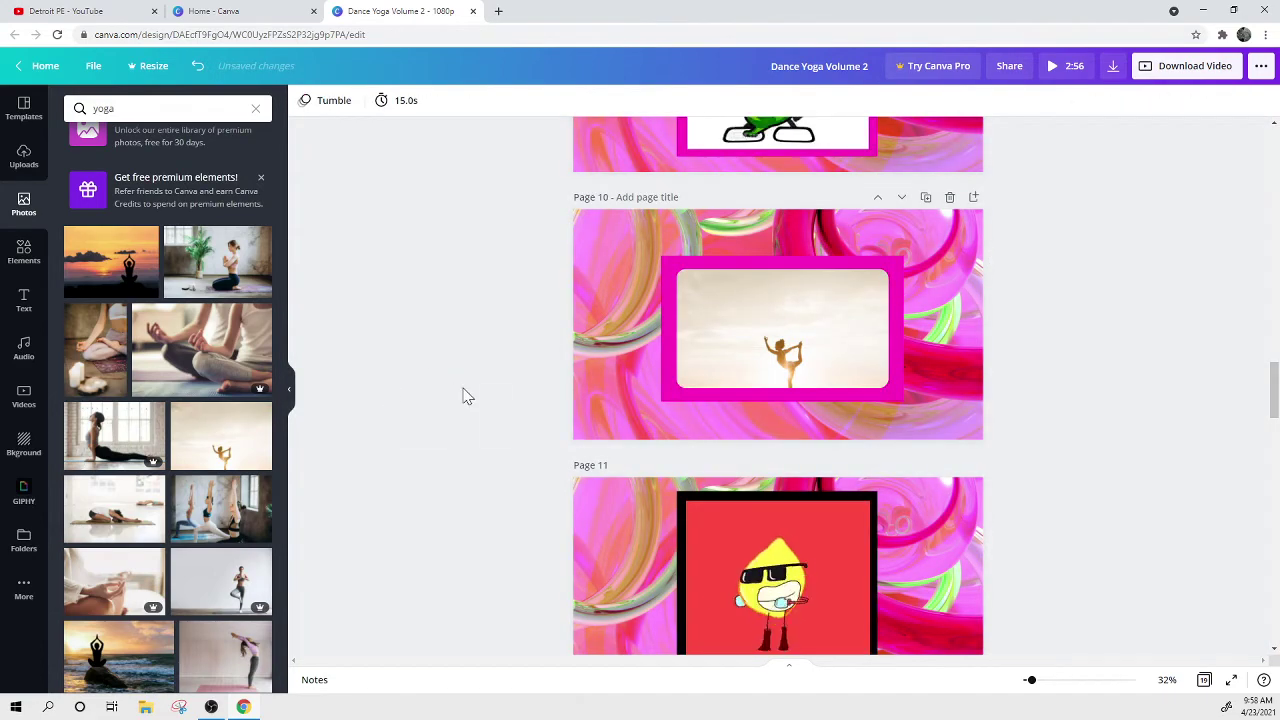
Place the photo of the woman meditating cross-legged on a wooden floor in the frame on page 13.
scroll(607, 400, down, 8)
scroll(130, 463, down, 3)
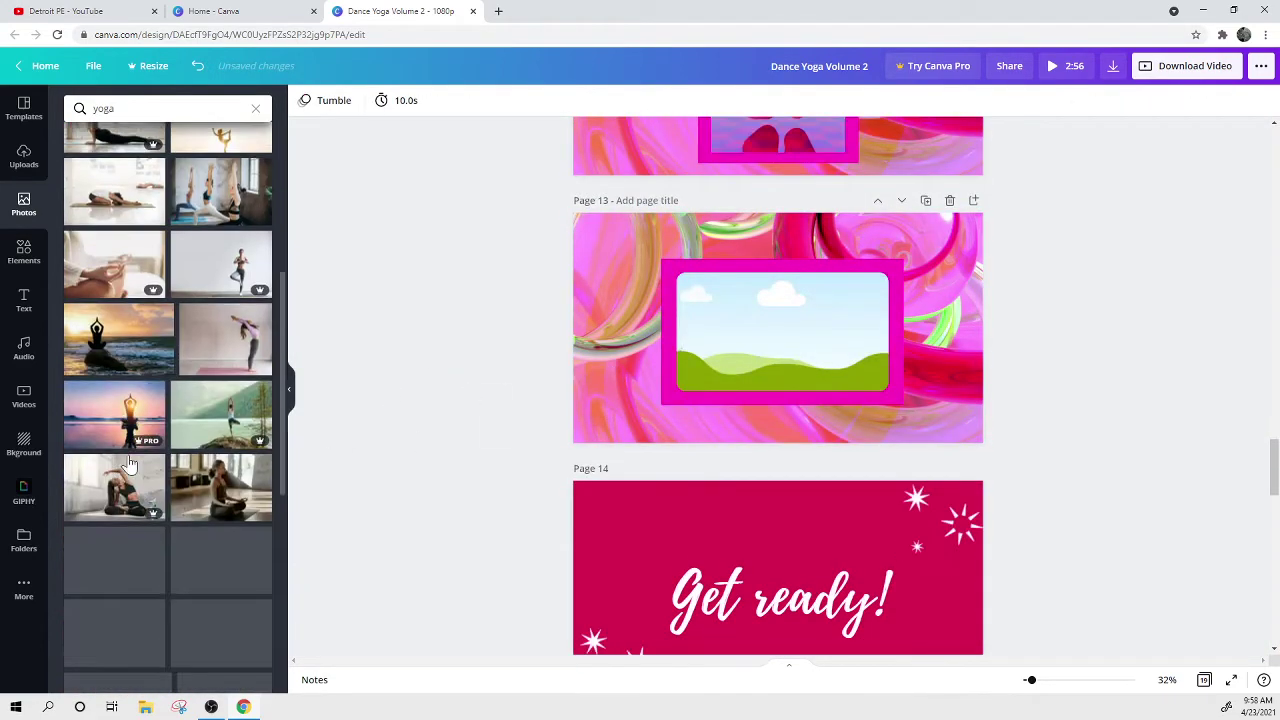
scroll(130, 463, down, 2)
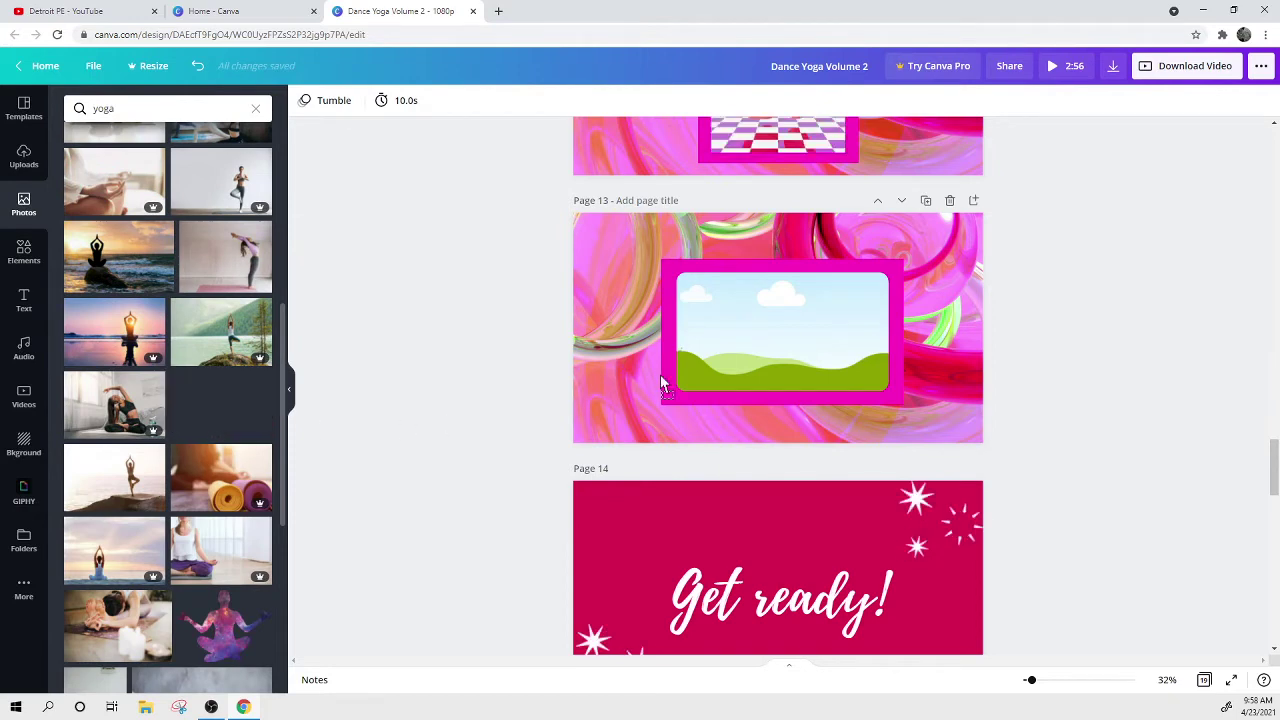
drag(660, 383, 755, 345)
Place the free photo of the tree pose on a seaside rock in the frame on page 17.
scroll(429, 360, down, 2)
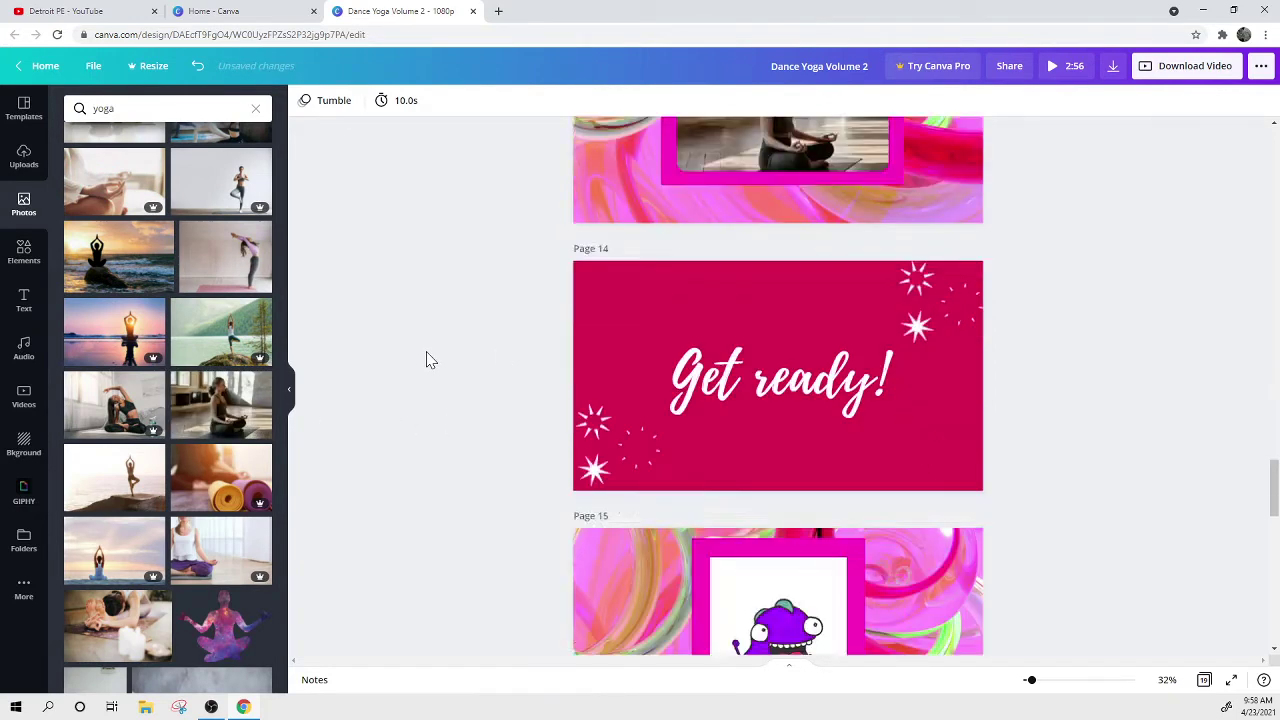
scroll(429, 360, down, 7)
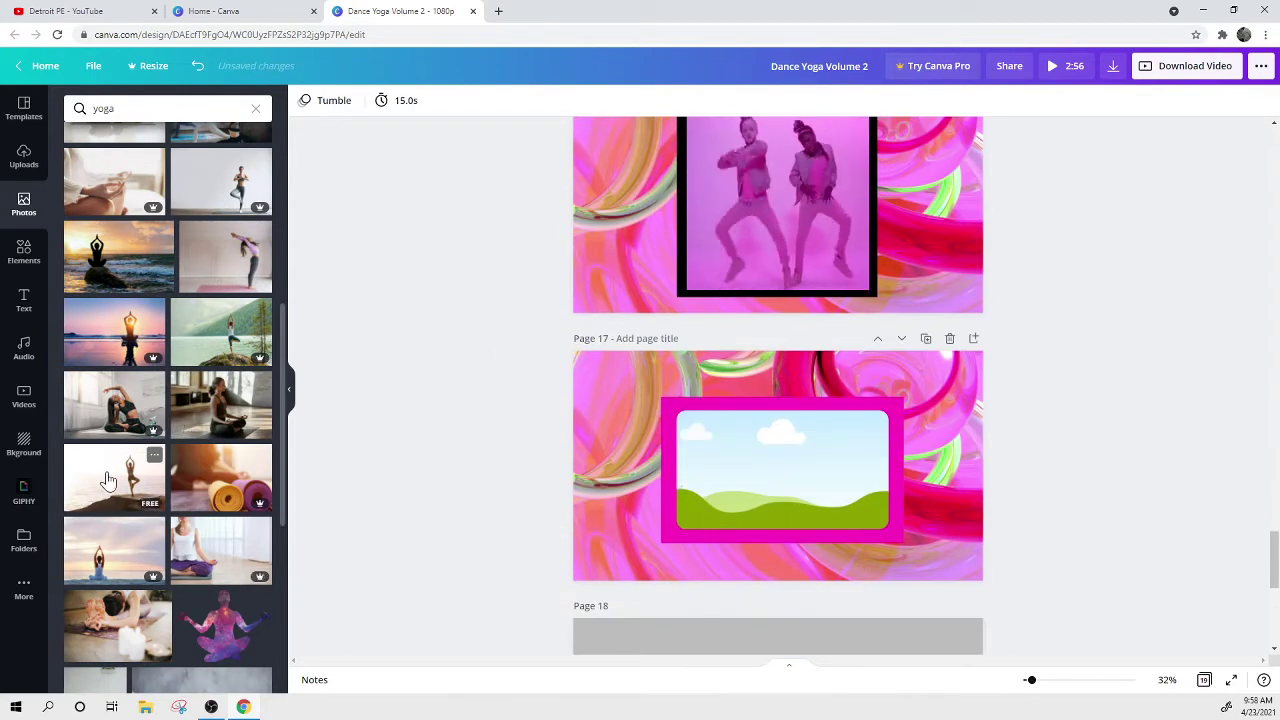
drag(114, 481, 737, 506)
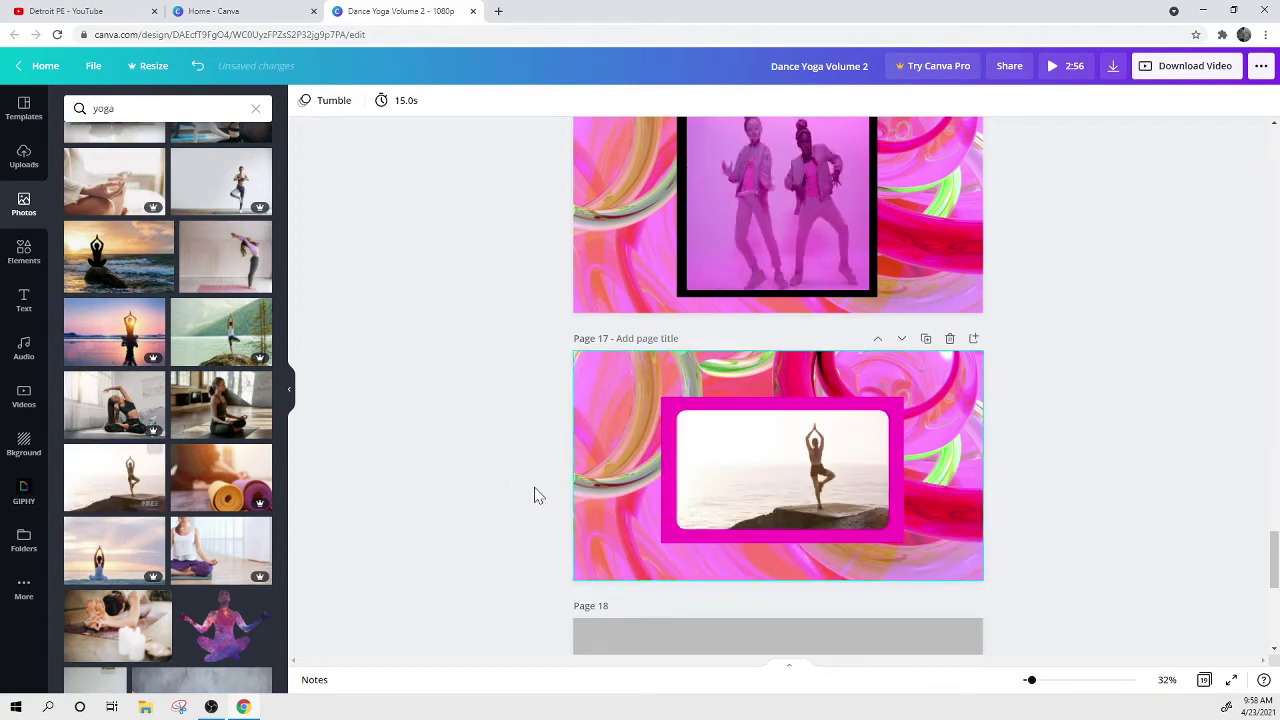
Review the dance GIFs and yoga photos across the updated pages.
scroll(406, 489, up, 10)
scroll(406, 489, down, 8)
scroll(406, 489, up, 1)
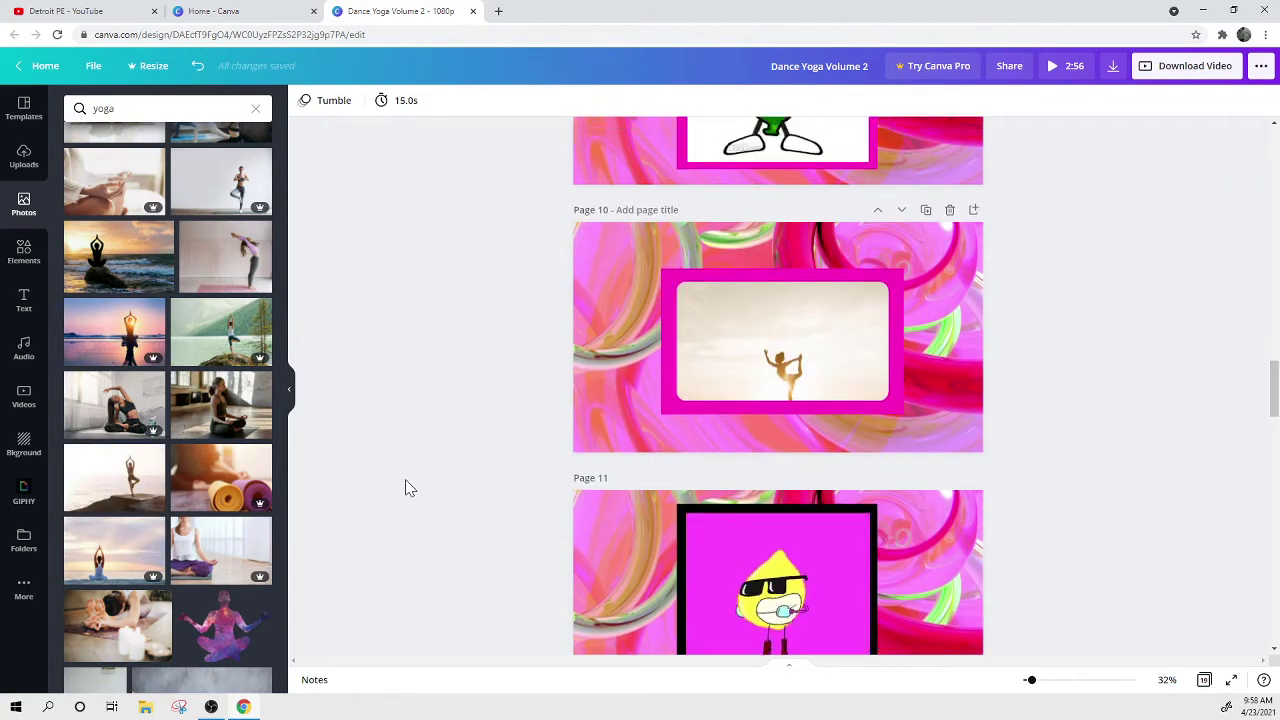
scroll(406, 489, up, 7)
scroll(406, 488, down, 13)
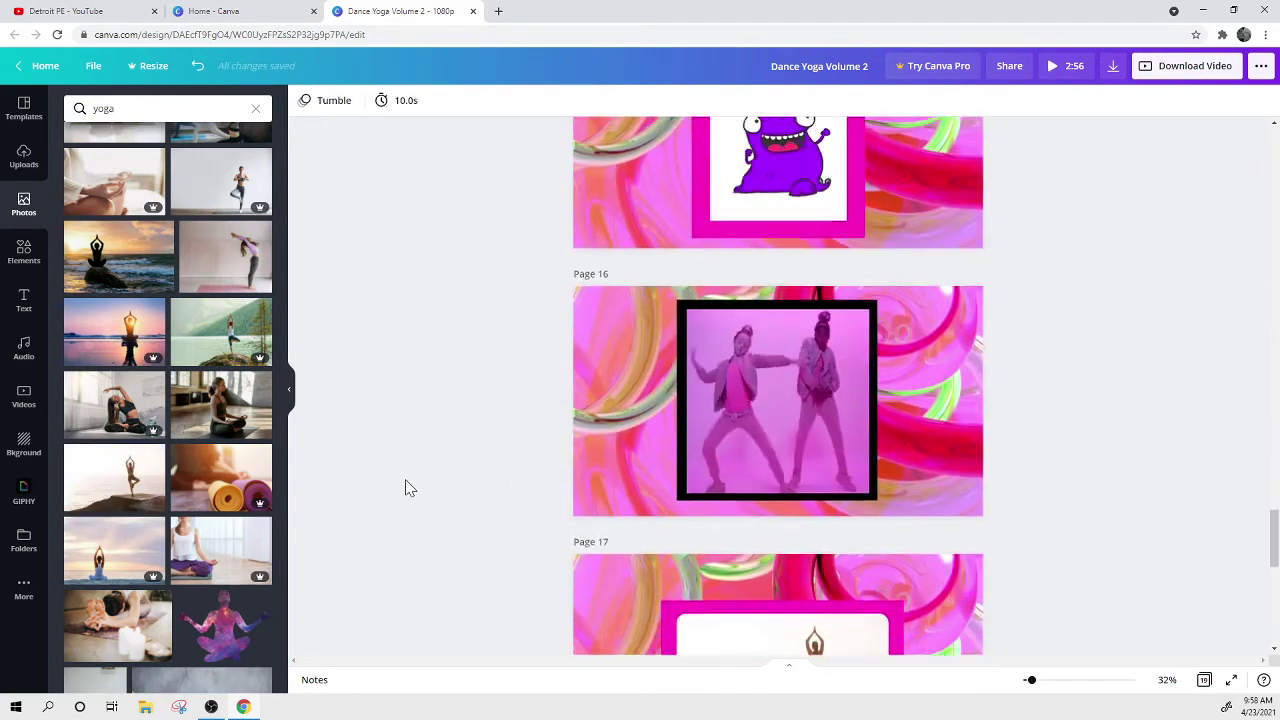
Delete the dancing lemon GIF from page 11, leaving its black backing square.
scroll(406, 488, up, 6)
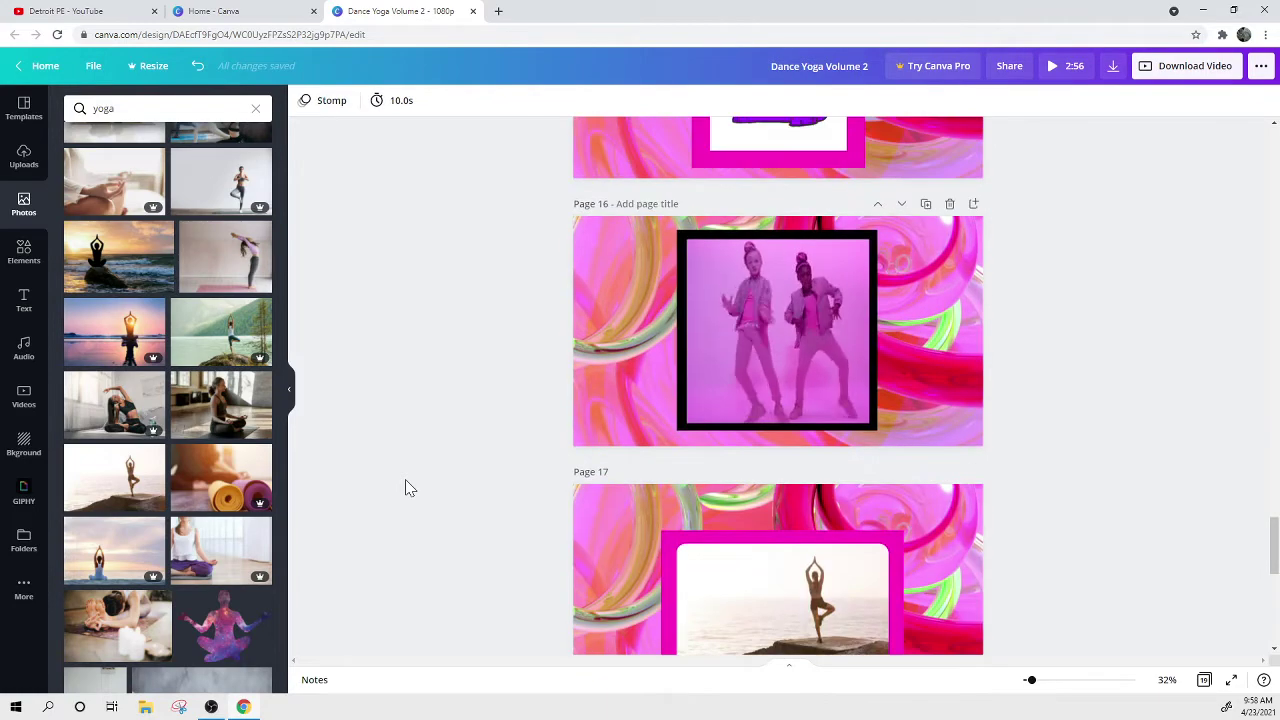
scroll(406, 488, down, 1)
scroll(406, 488, up, 1)
scroll(406, 488, up, 13)
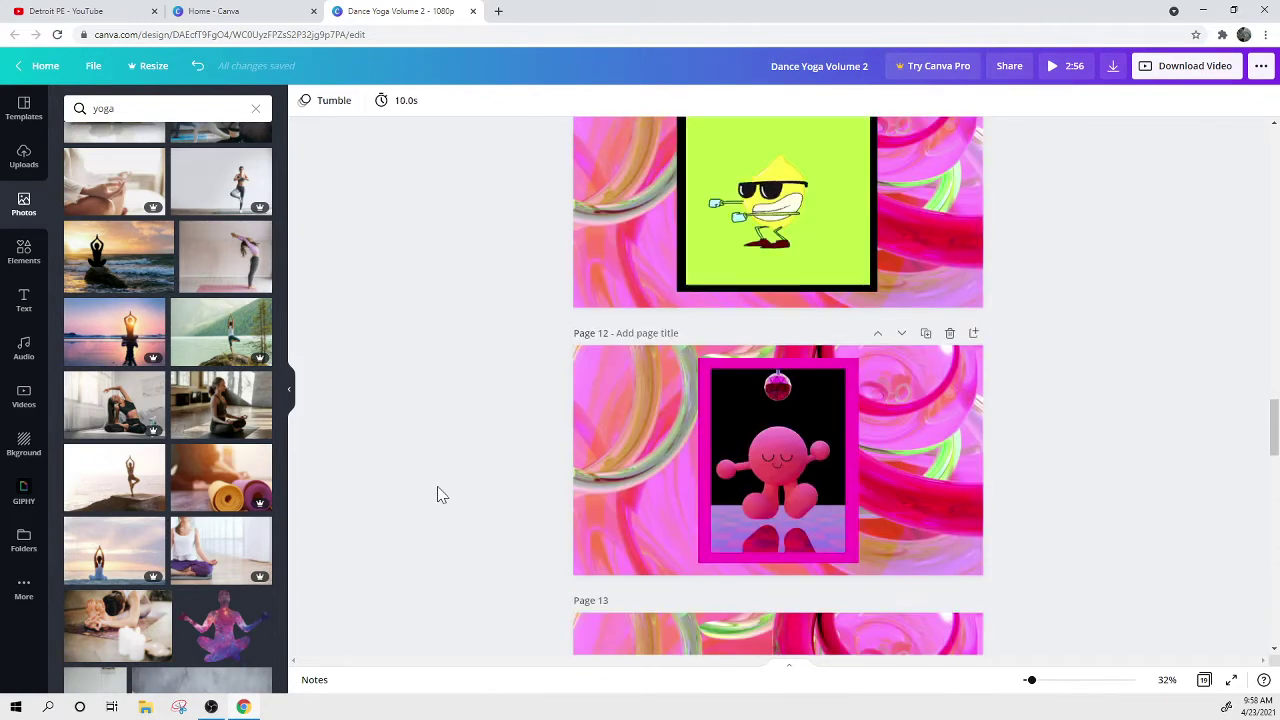
click(752, 460)
click(549, 489)
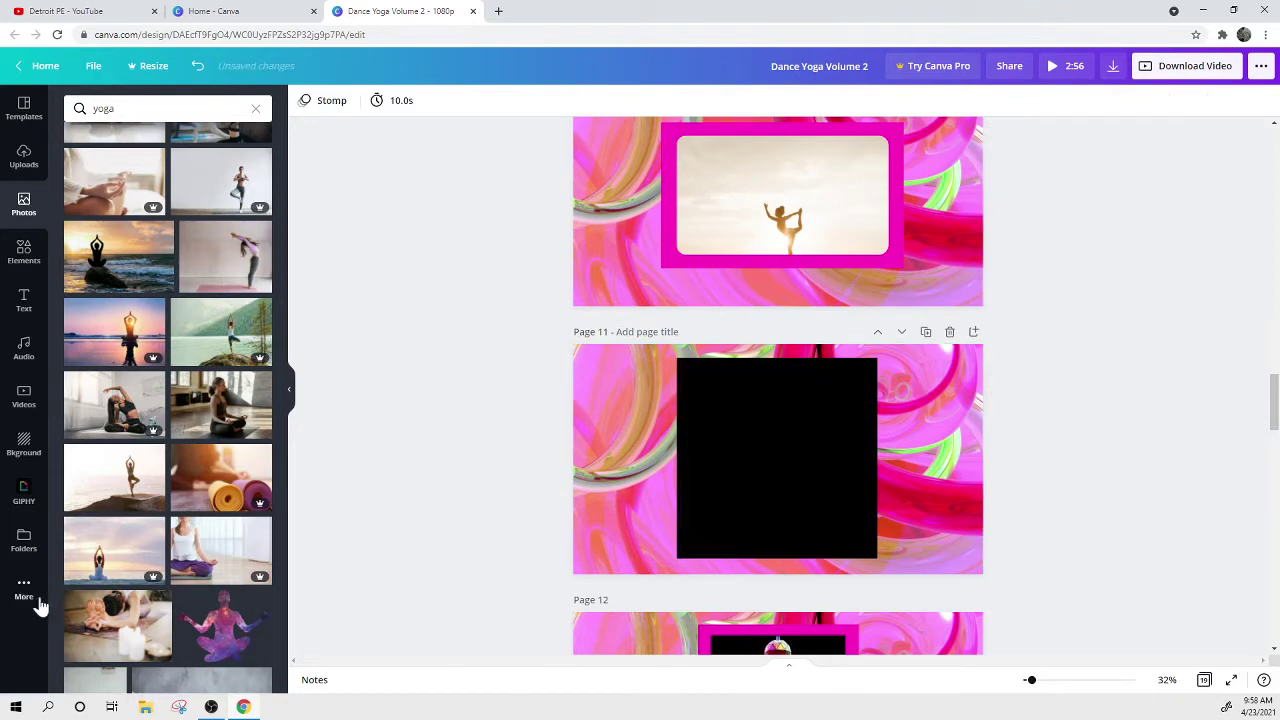
Insert the dancing astronaut GIF from GIPHY's "dance fun" results onto page 11.
click(24, 588)
click(85, 453)
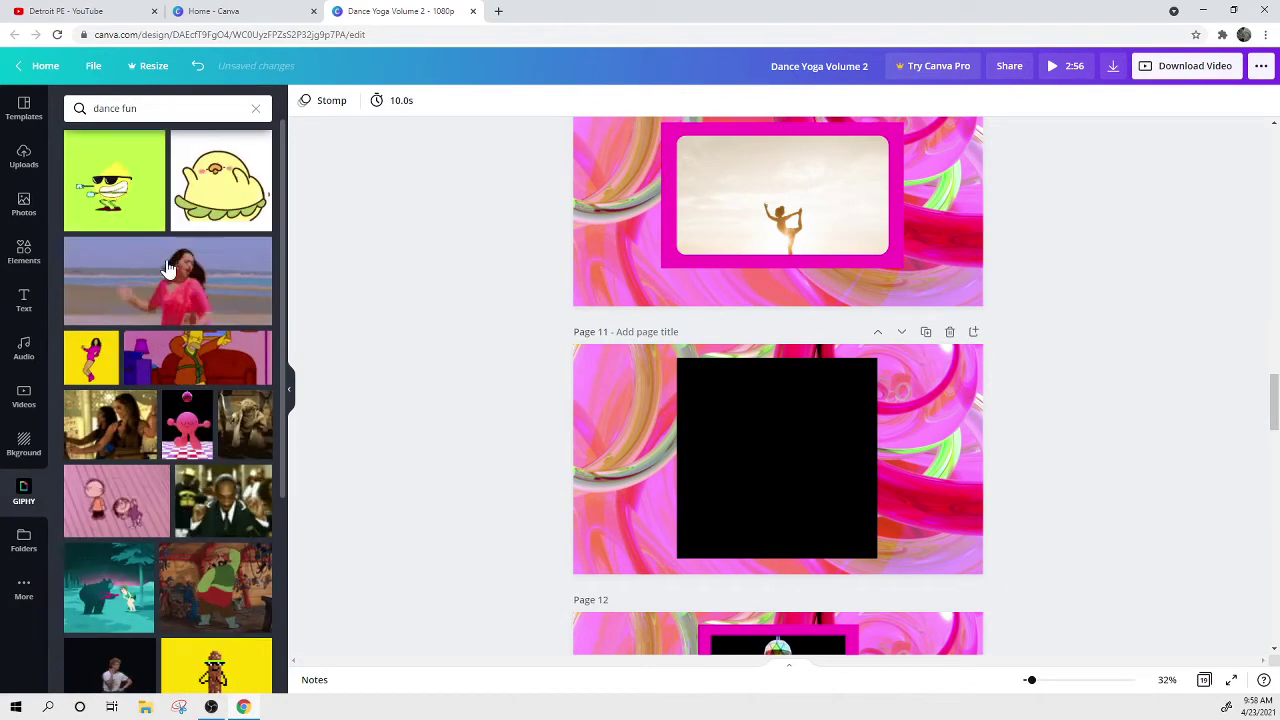
scroll(163, 330, down, 5)
scroll(191, 512, down, 5)
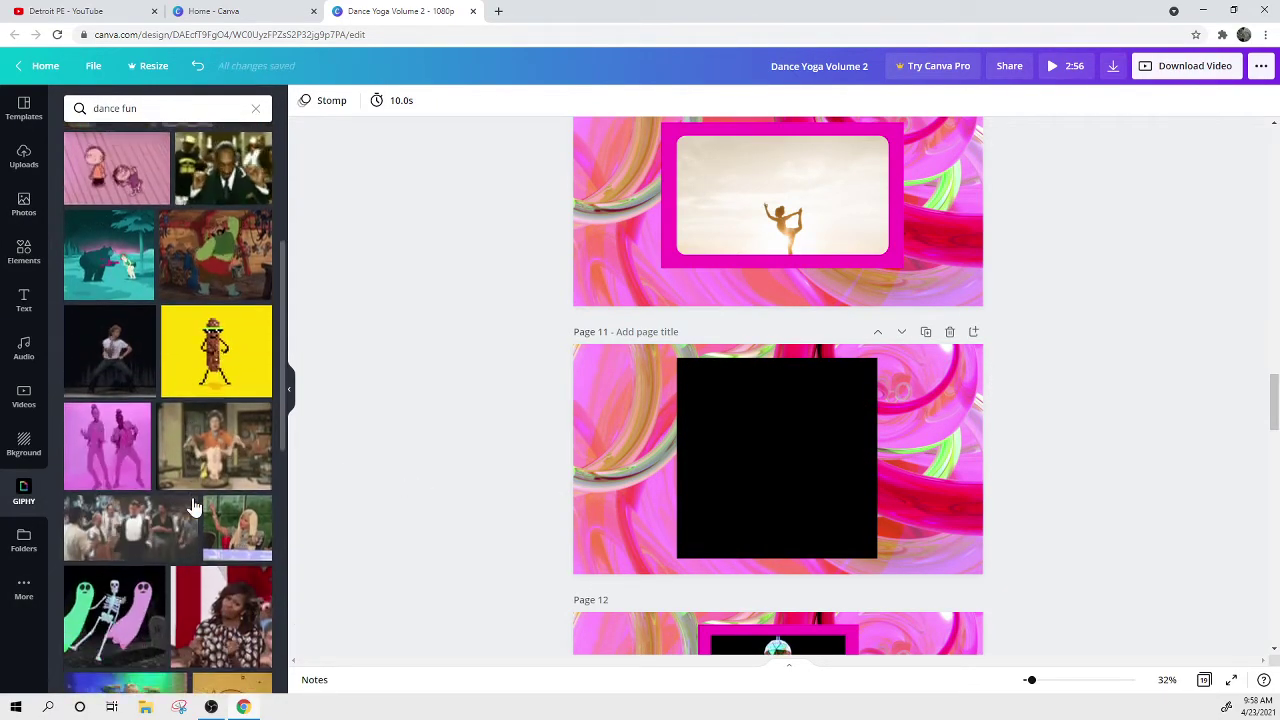
scroll(195, 508, down, 3)
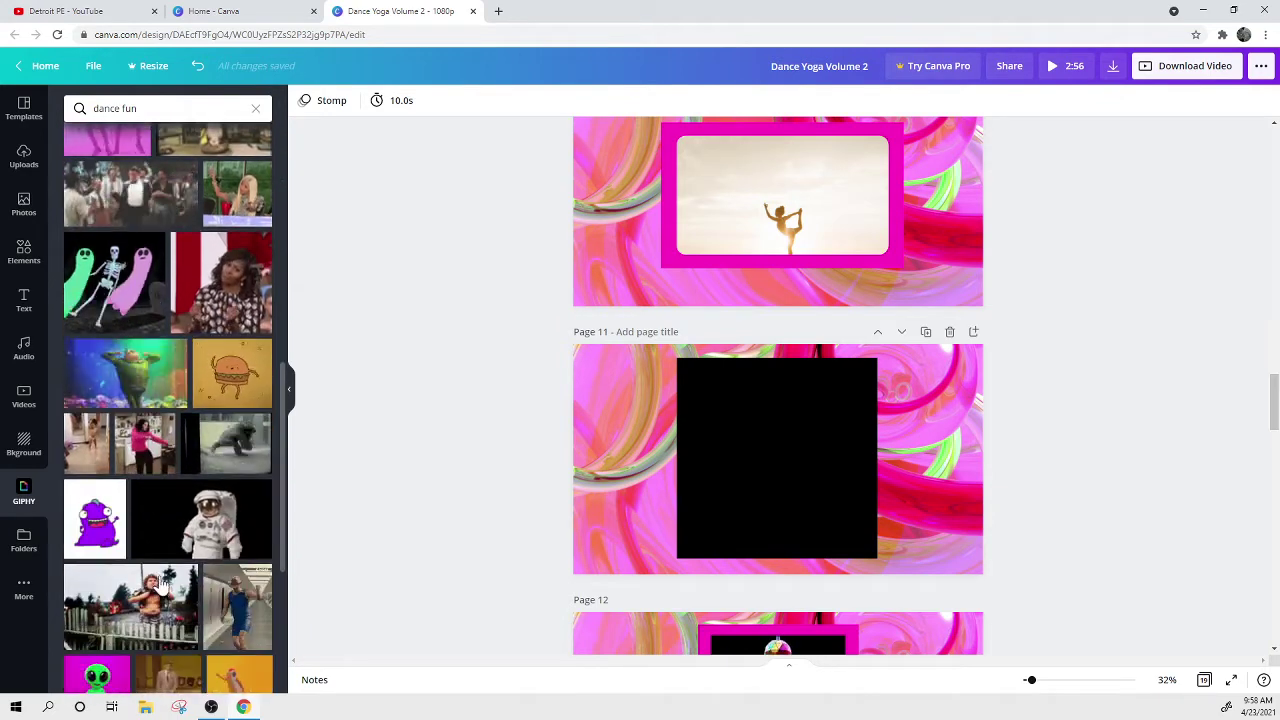
click(800, 478)
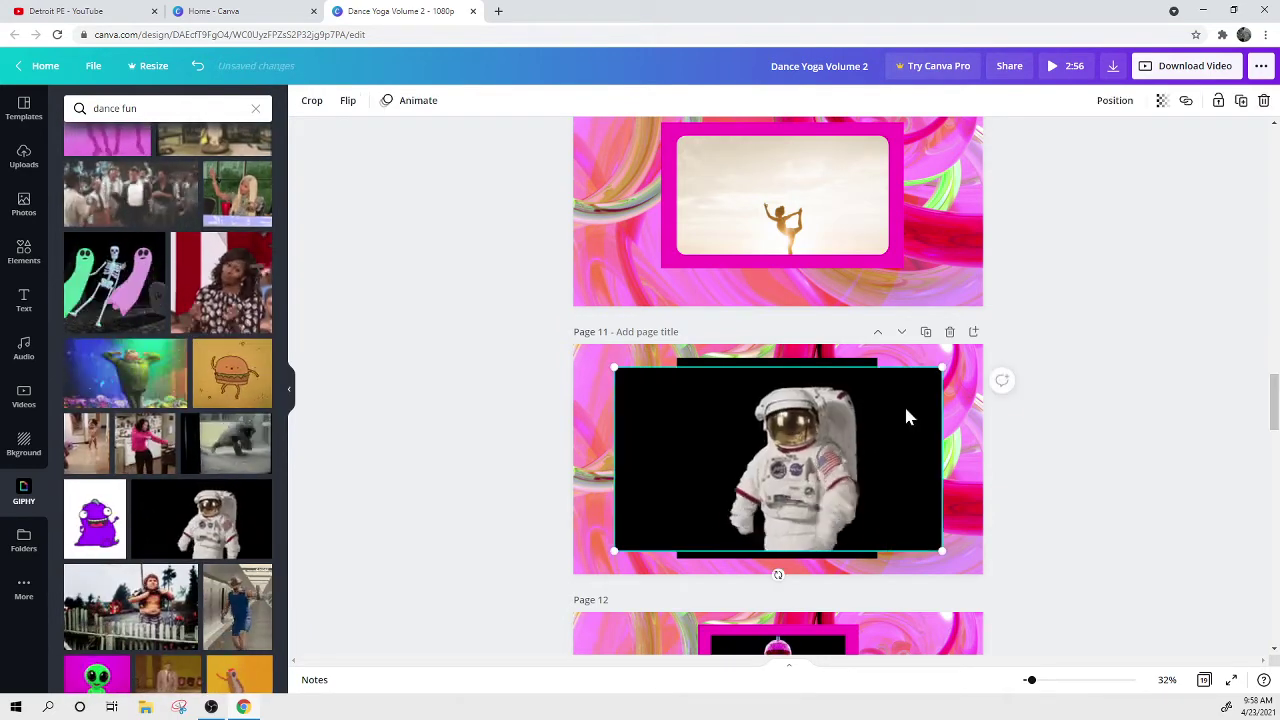
Shrink the astronaut GIF on page 11, widen the black rectangle behind it, and move the GIF to the rectangle's middle.
drag(915, 374, 923, 460)
click(805, 388)
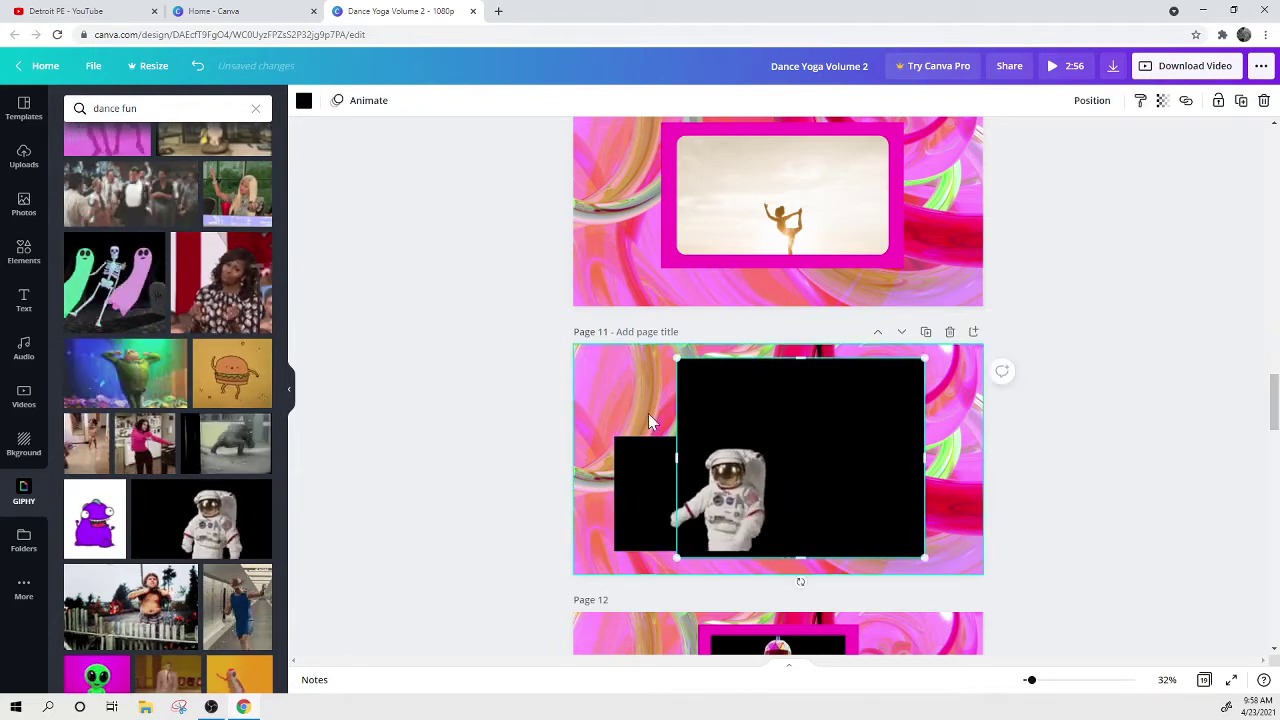
drag(677, 457, 698, 440)
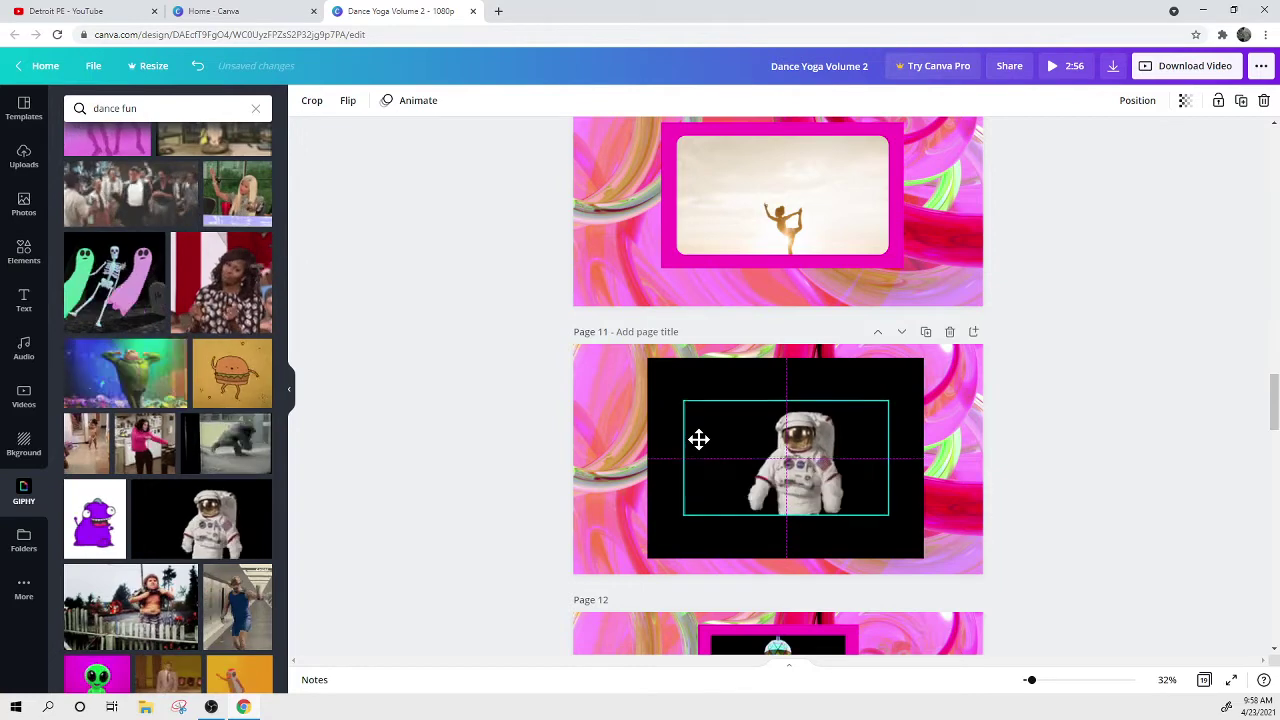
click(717, 378)
Trim all four sides of the black rectangle on page 11 closer to the astronaut GIF.
drag(741, 360, 743, 379)
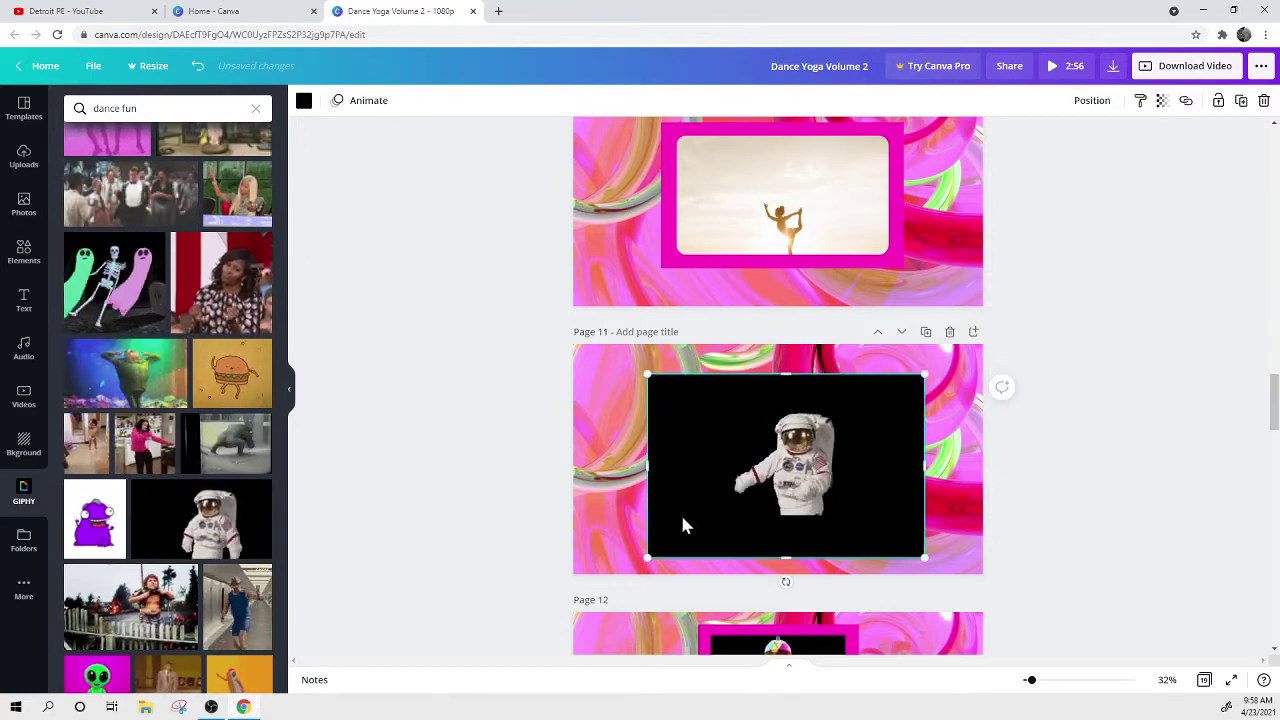
drag(795, 560, 795, 553)
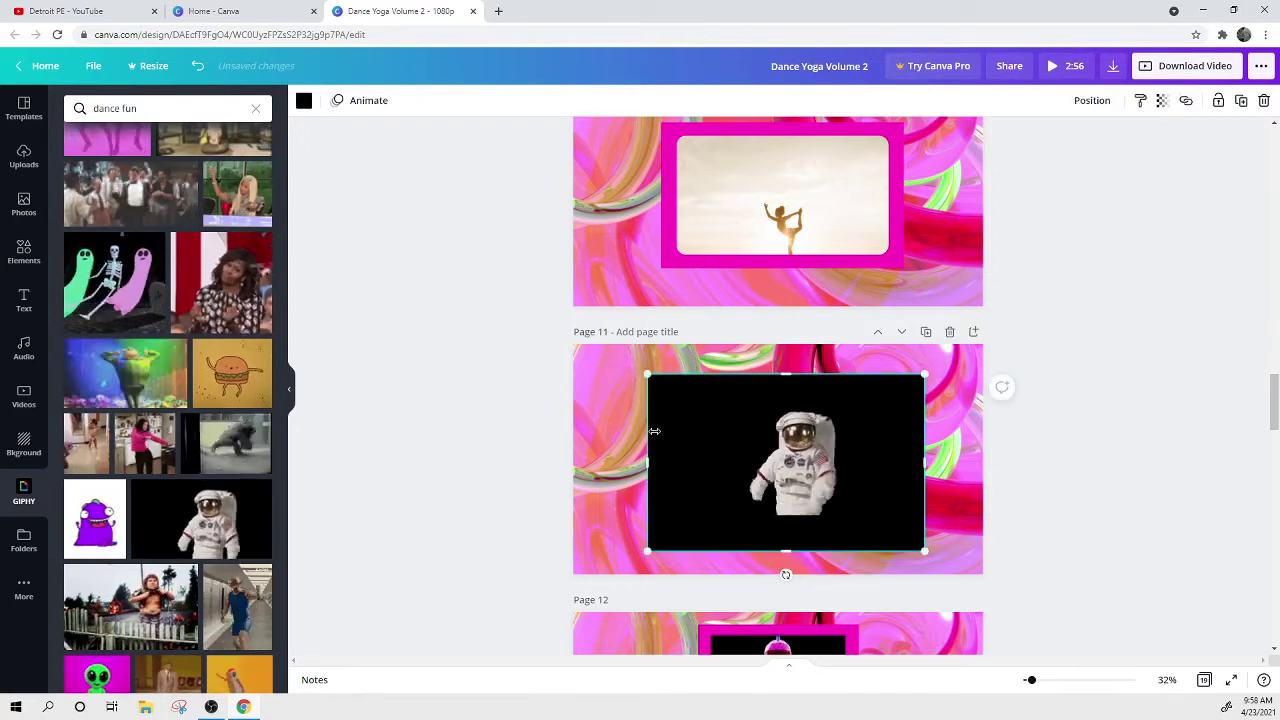
drag(650, 432, 677, 432)
drag(925, 458, 916, 458)
Recolor the rectangle behind the astronaut to the document's magenta pink and reduce it to a tighter border.
click(304, 101)
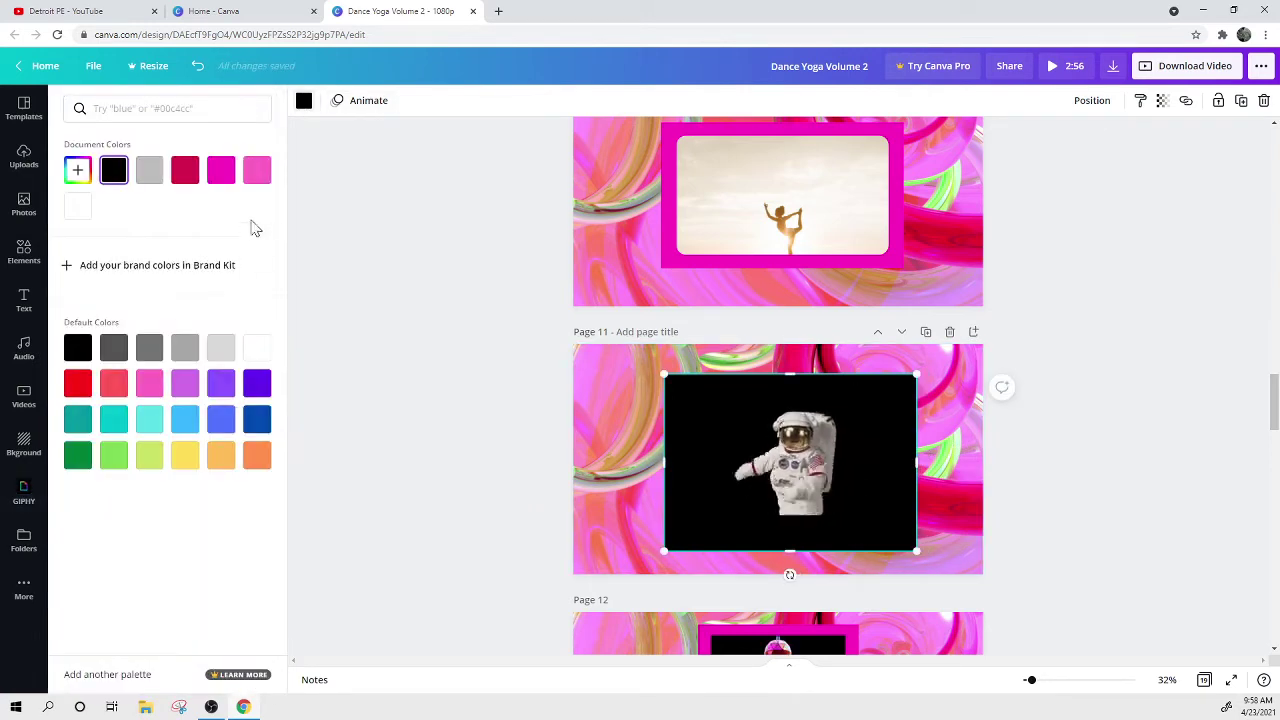
click(222, 172)
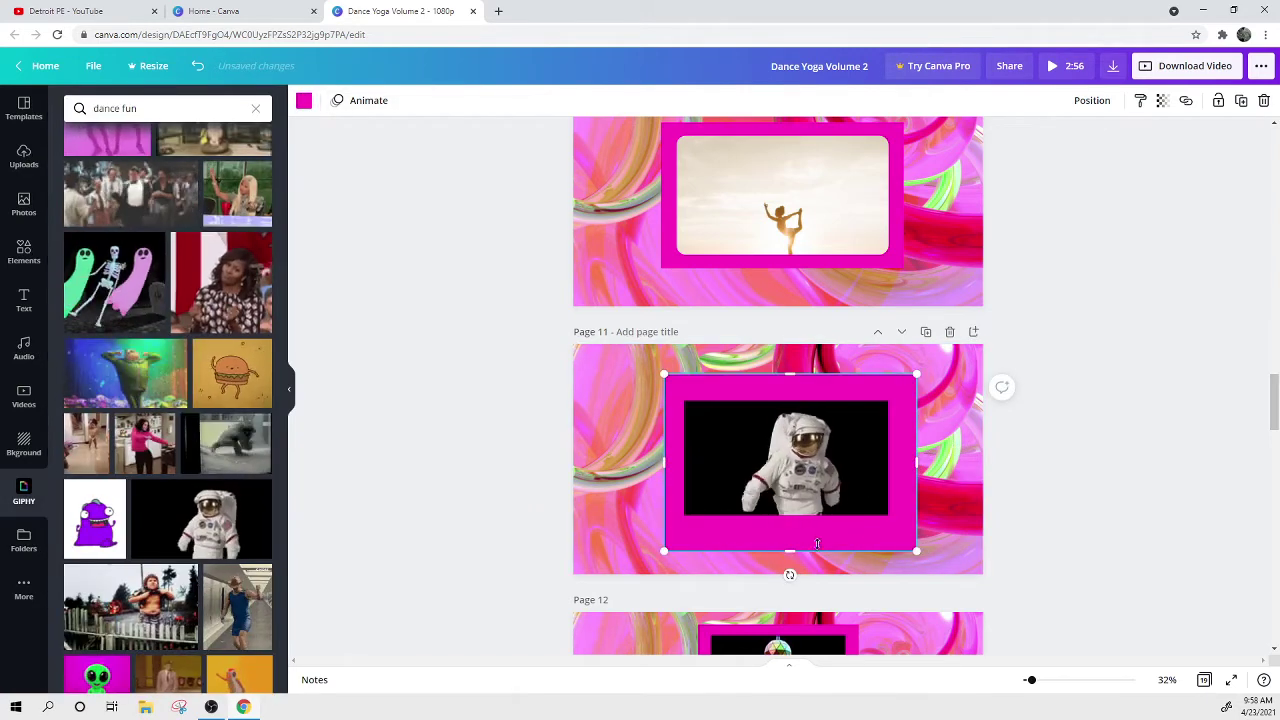
drag(914, 549, 893, 539)
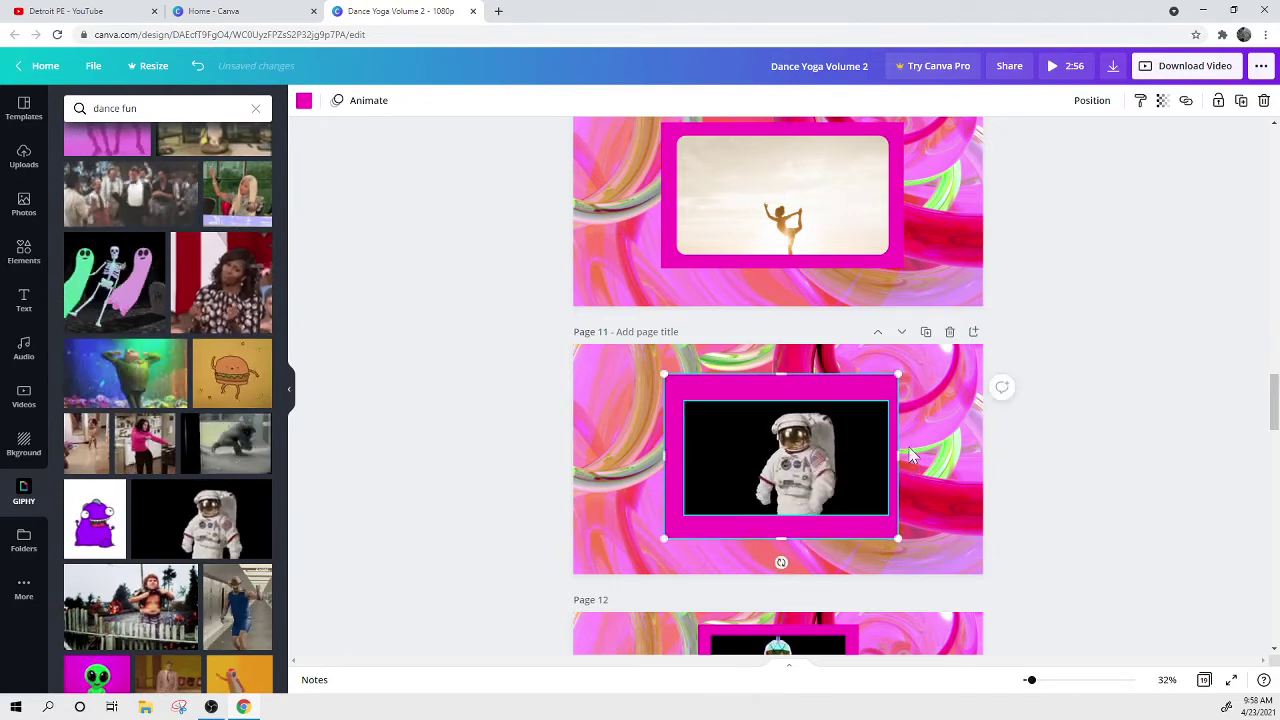
drag(898, 375, 890, 383)
Shift the astronaut GIF slightly to center it horizontally on the pink rectangle, and trim the rectangle's lower edge.
click(805, 465)
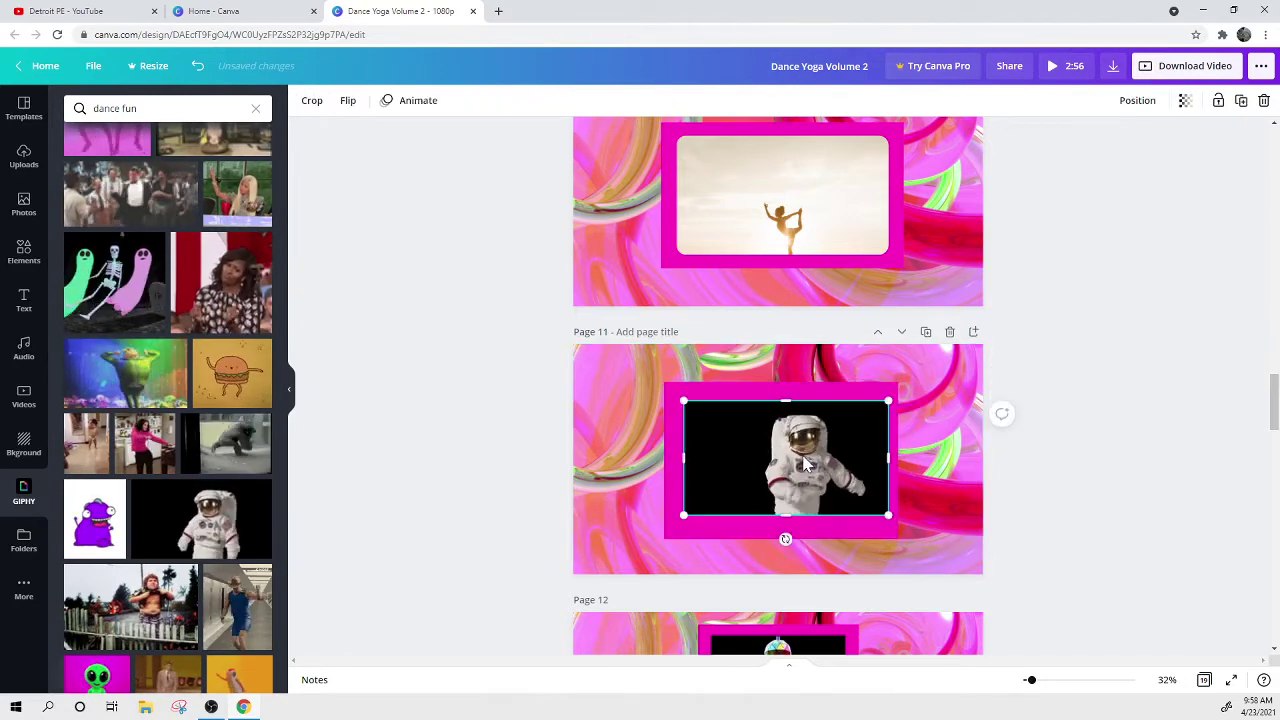
drag(805, 465, 801, 465)
click(893, 475)
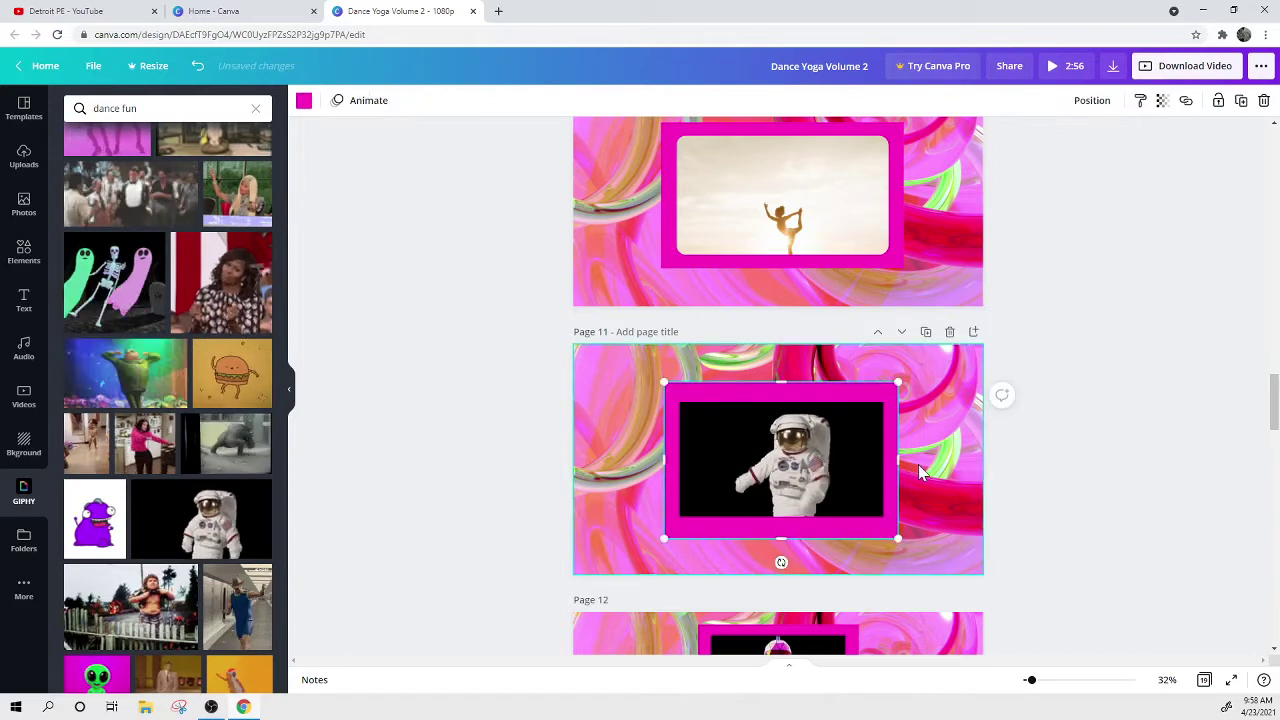
click(918, 466)
click(805, 534)
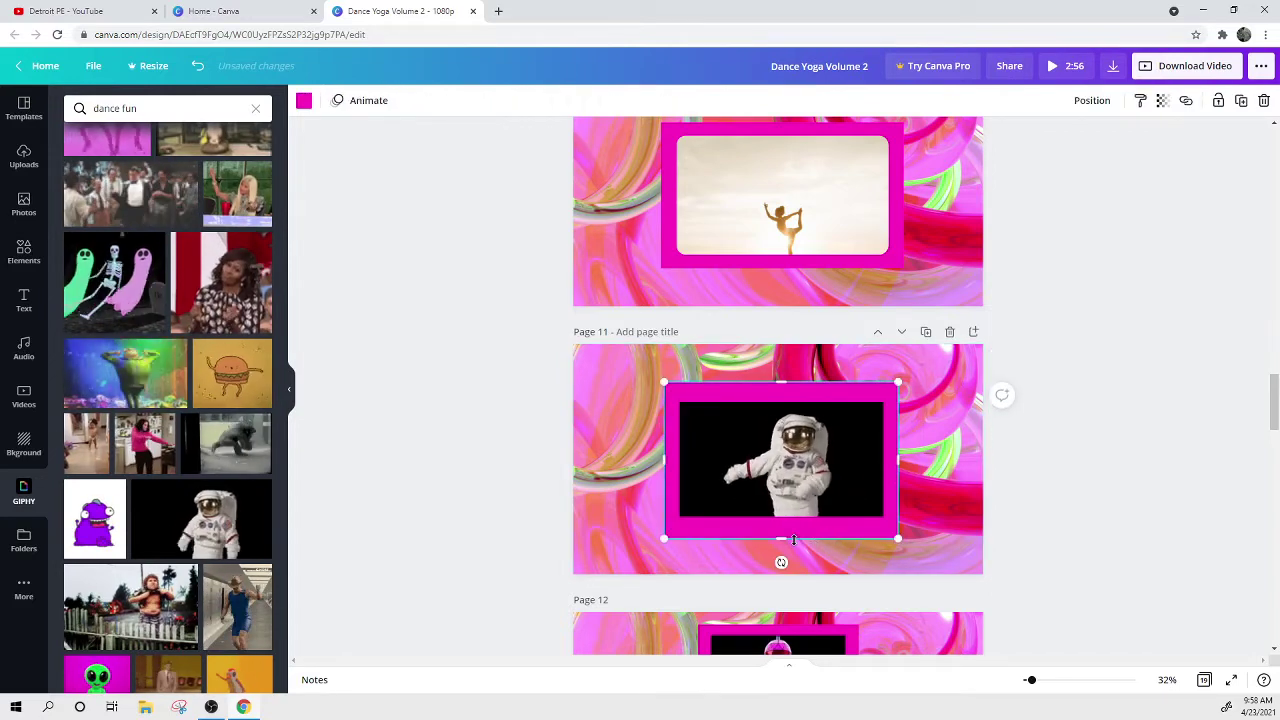
drag(794, 540, 794, 533)
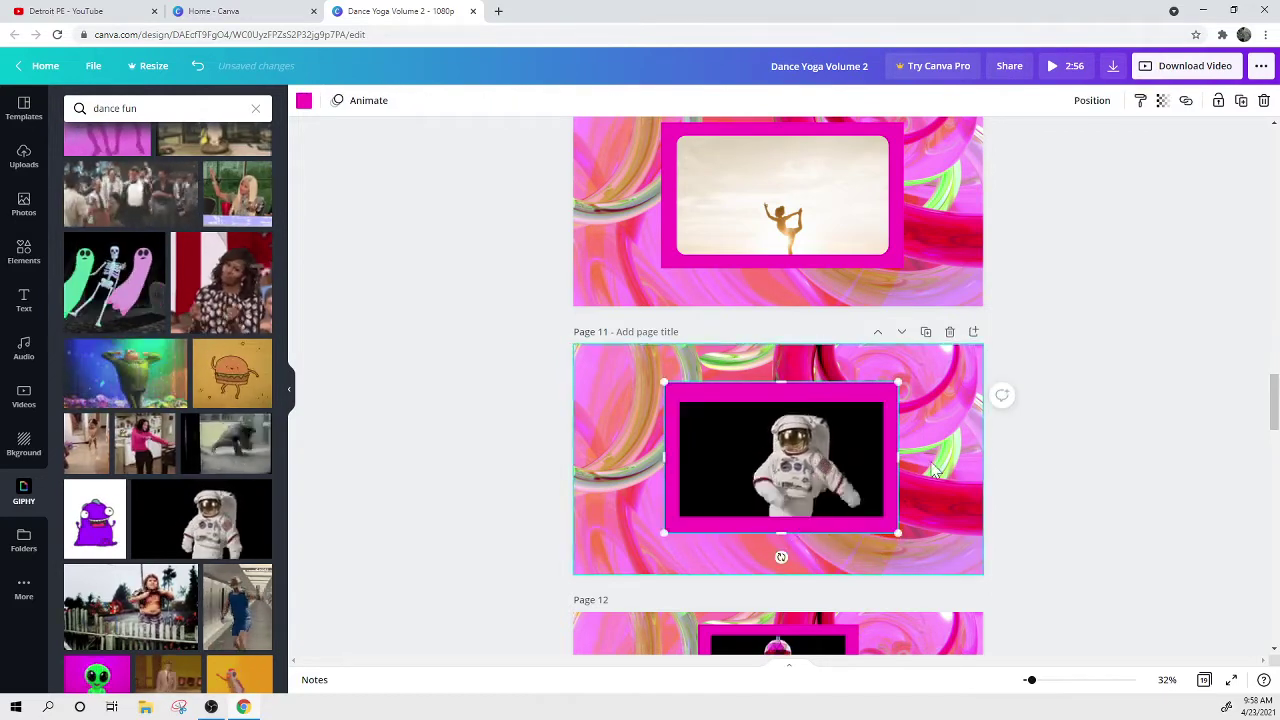
Trim the pink rectangle's upper edge so it measures about 1,097 by 691, and center the astronaut GIF within it.
click(838, 440)
mouse_move(838, 440)
mouse_down()
mouse_move(826, 446)
mouse_move(838, 445)
mouse_up()
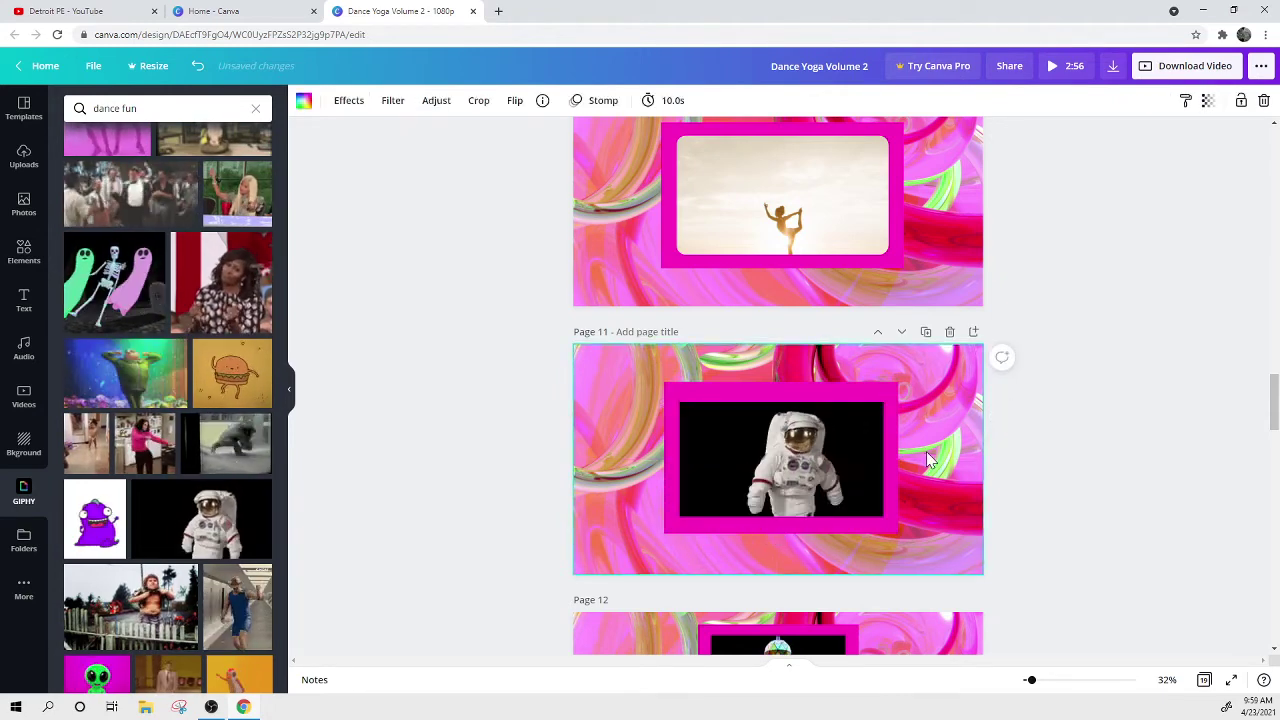
click(800, 390)
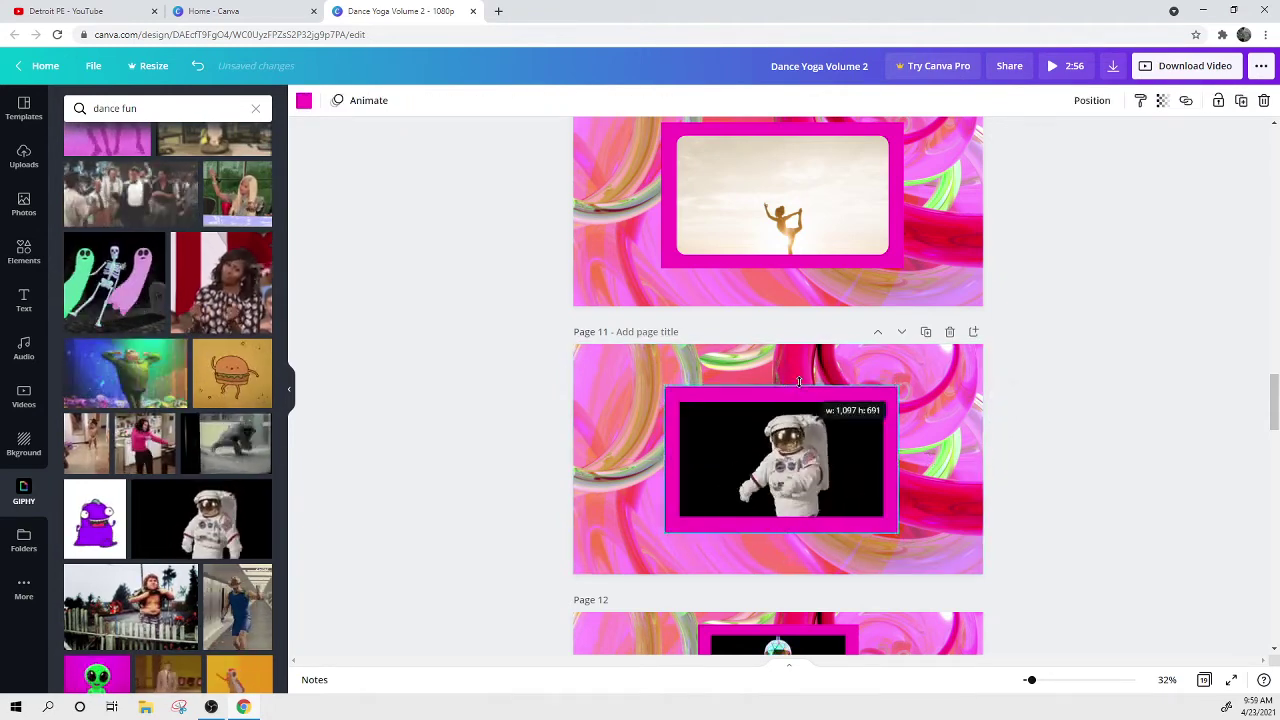
drag(793, 449, 793, 448)
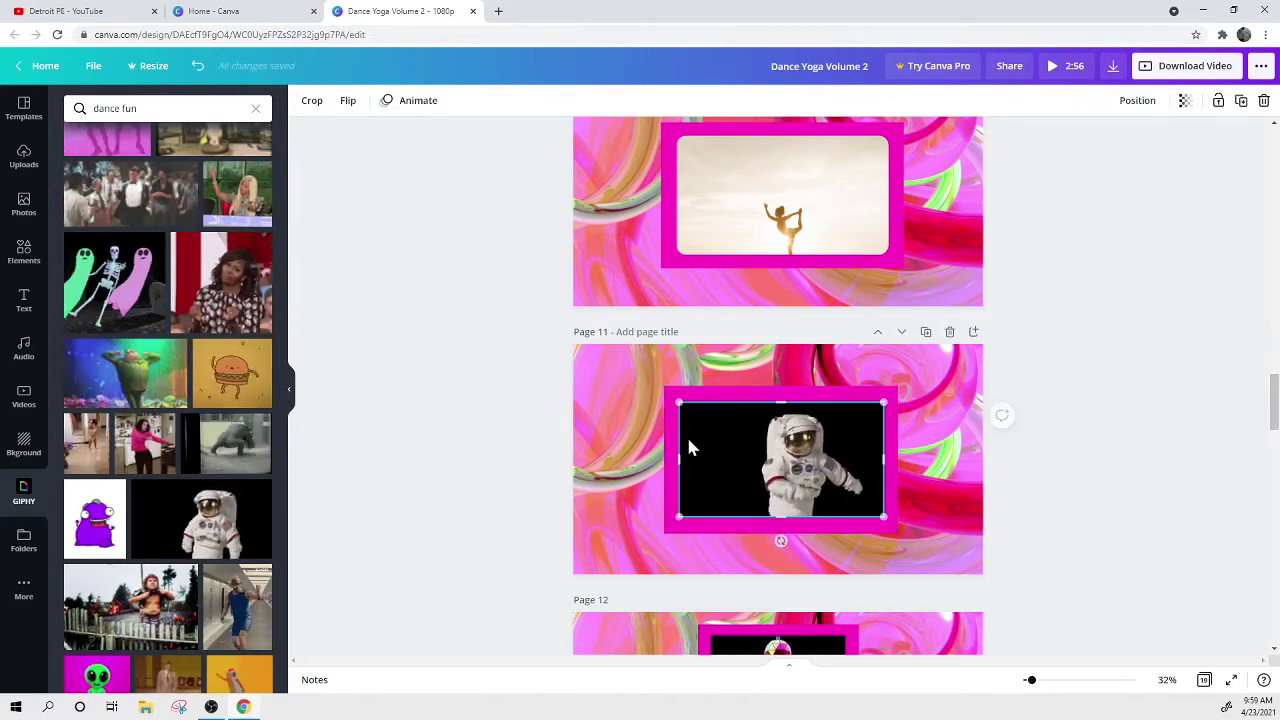
click(517, 408)
Review the dance GIFs, yoga photos and "Get ready!" slides across the design's pages.
scroll(517, 408, down, 4)
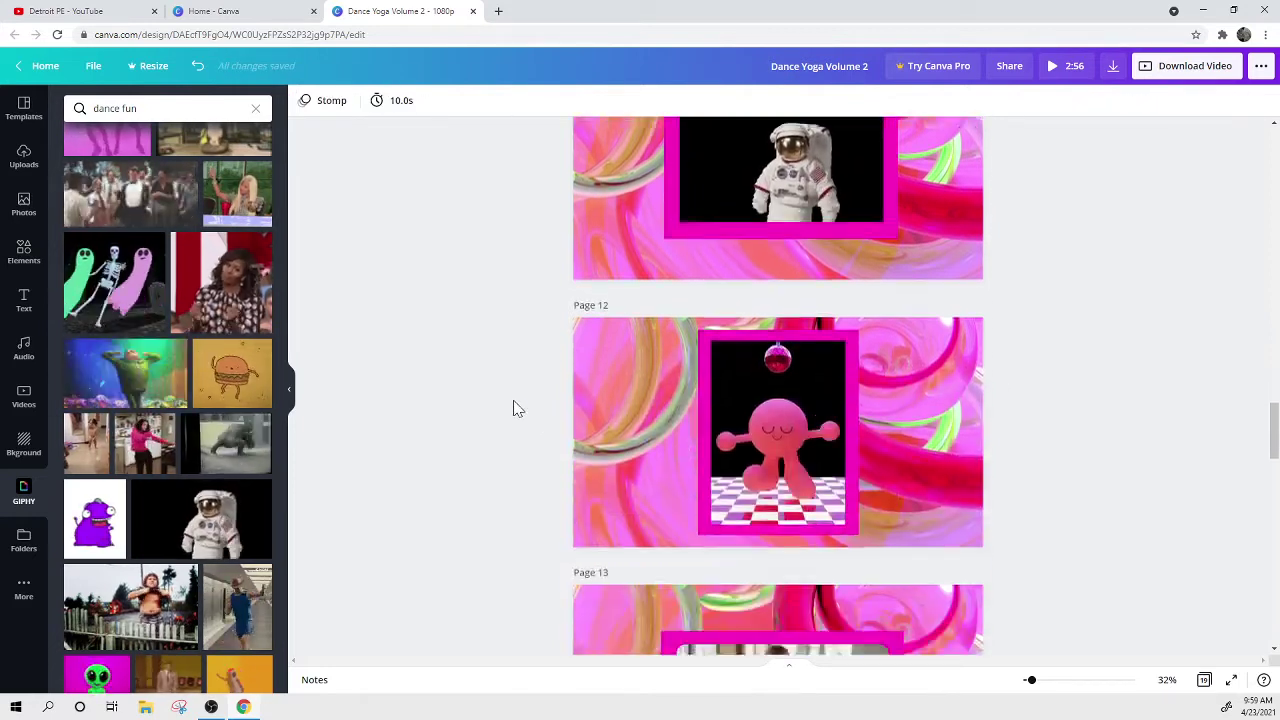
scroll(517, 408, down, 9)
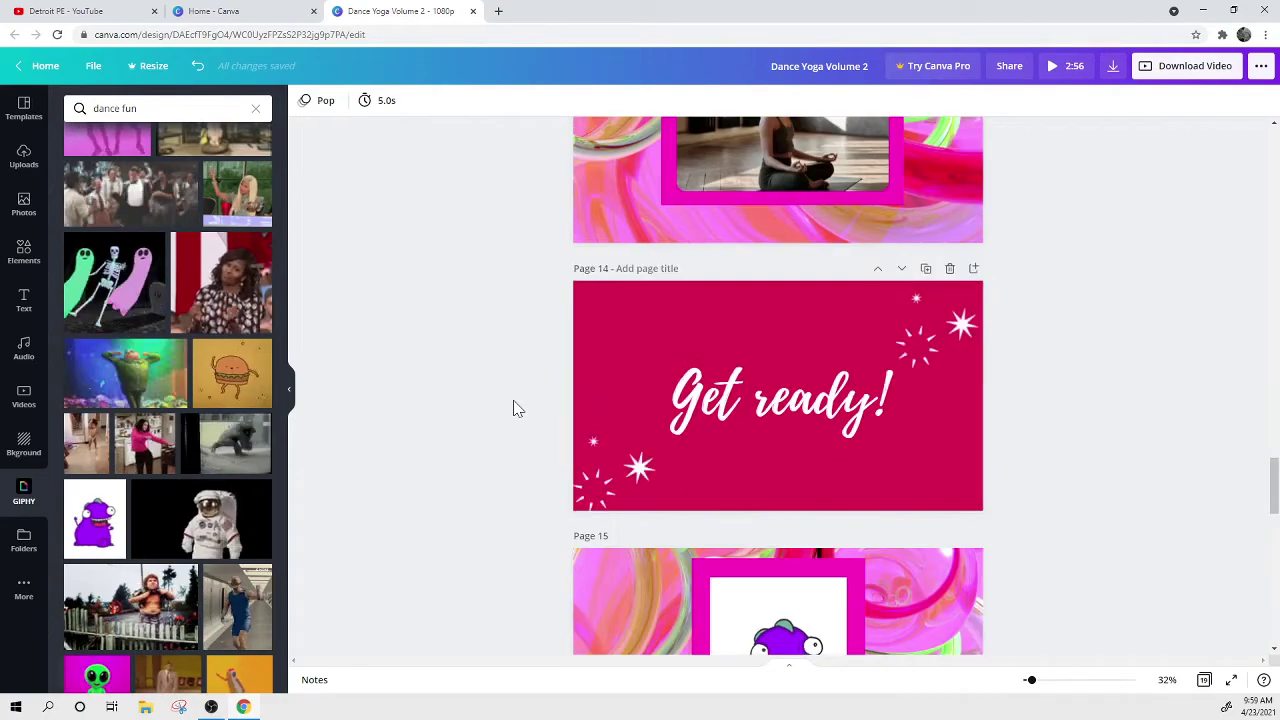
scroll(517, 408, down, 3)
scroll(517, 408, up, 20)
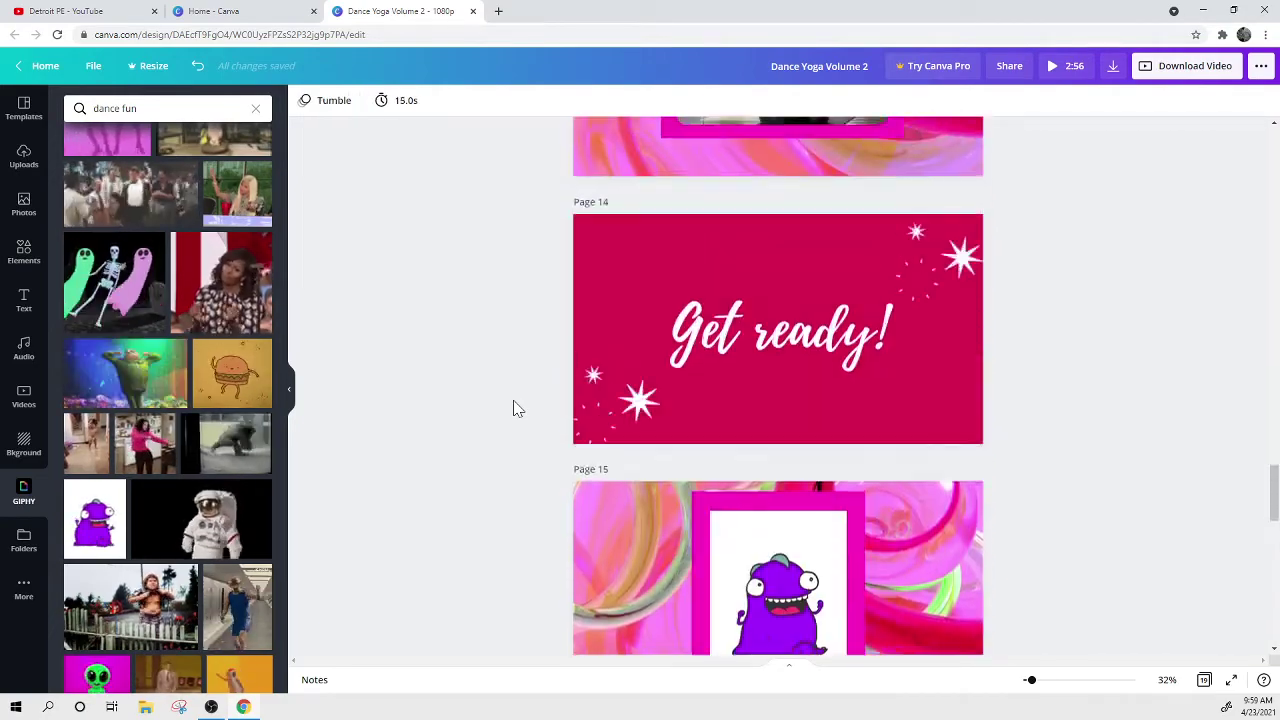
scroll(517, 408, up, 12)
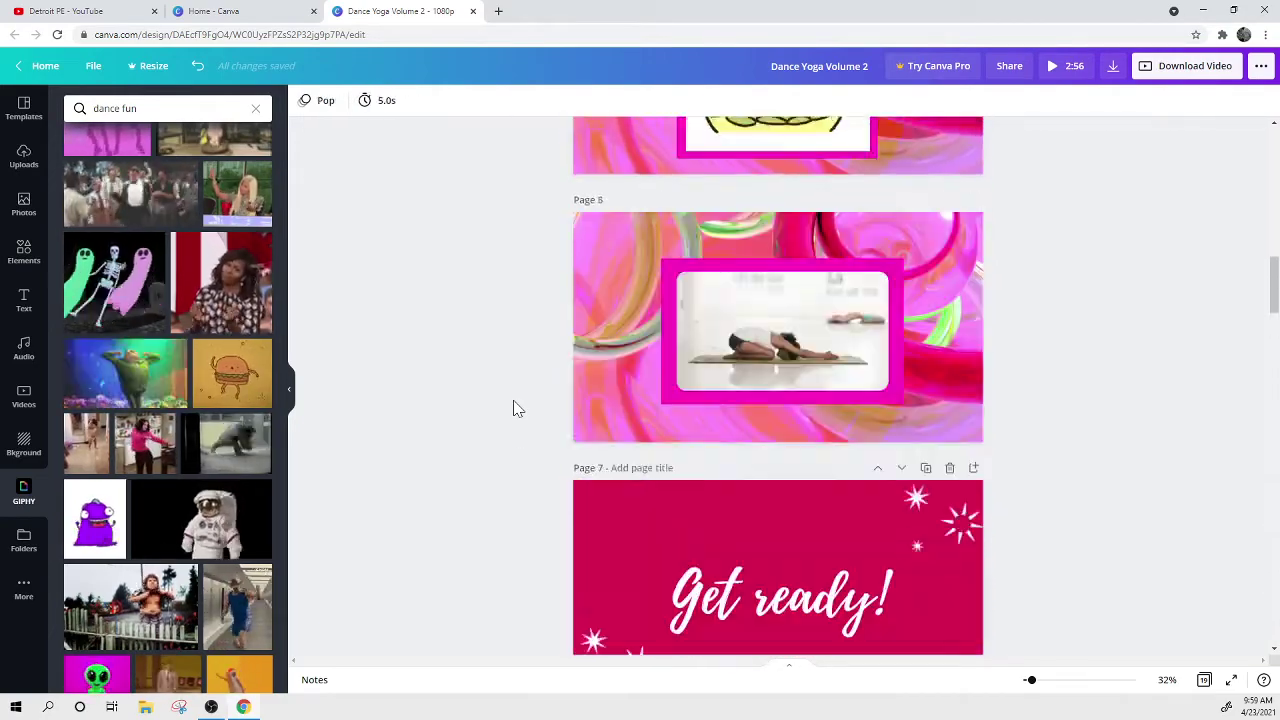
scroll(463, 377, down, 8)
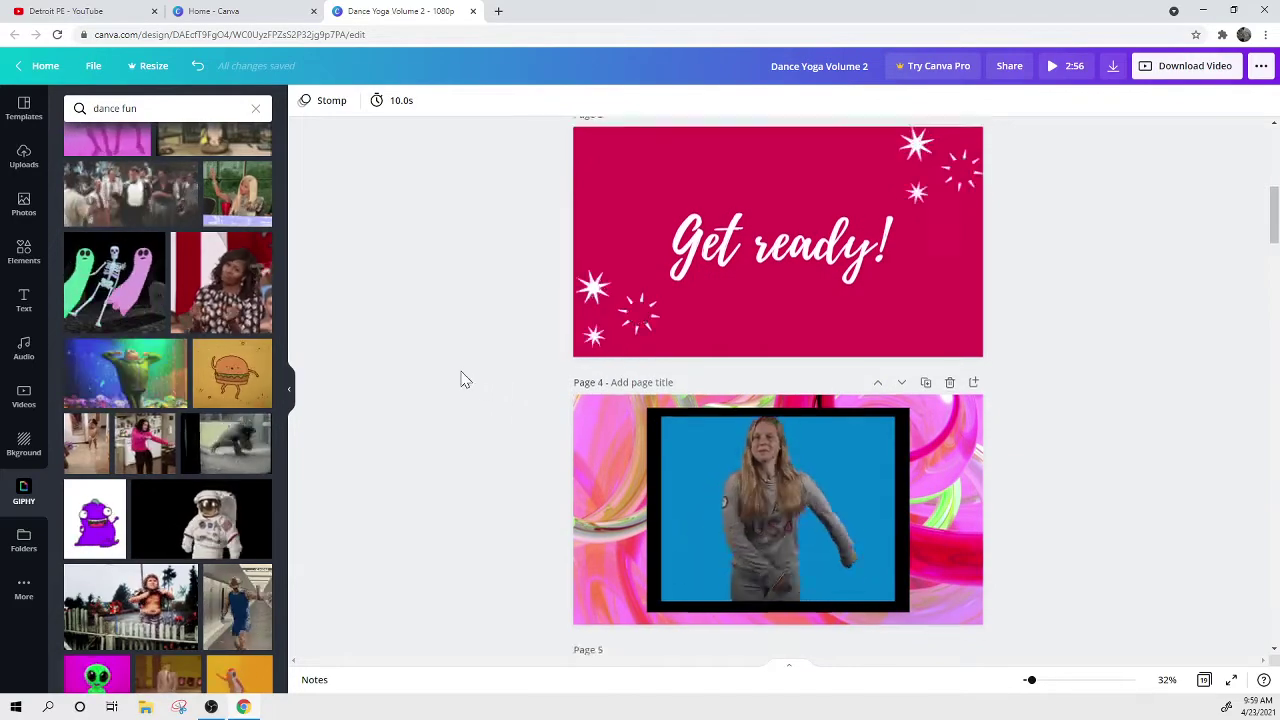
Search Google Images for "yoga pictures" in a new browser tab.
click(497, 11)
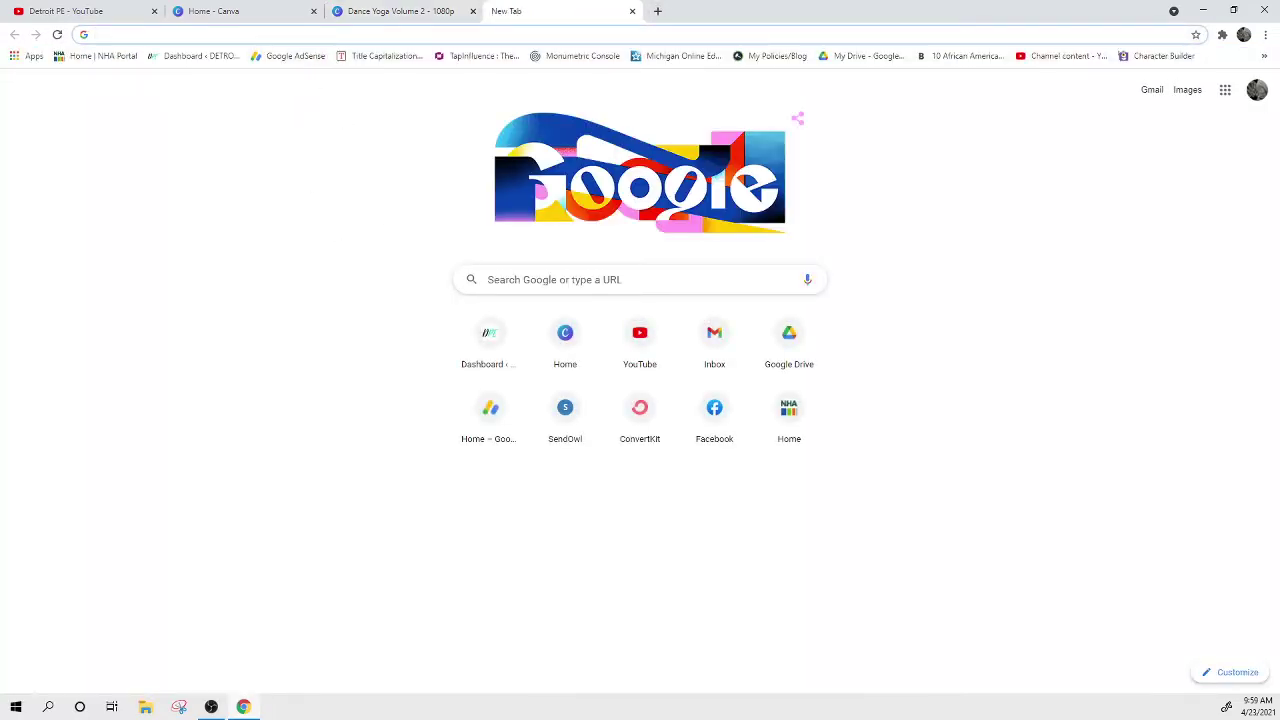
text(yoga pictures)
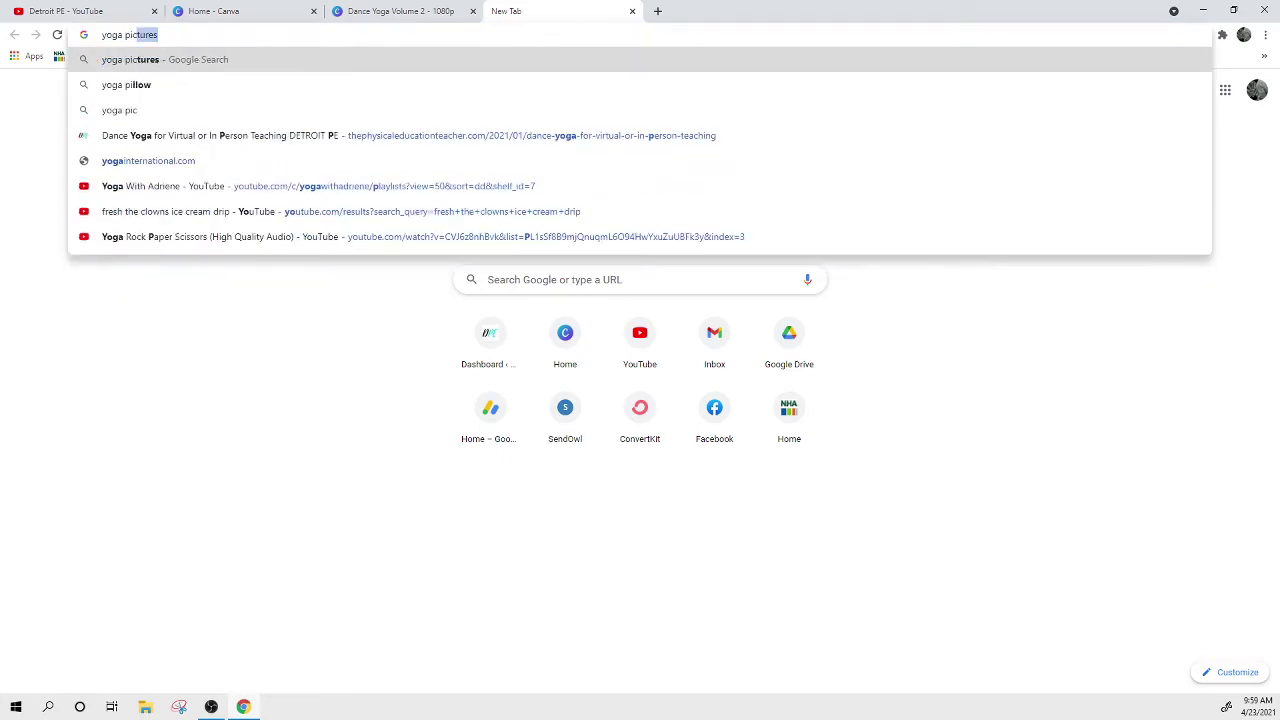
key(Return)
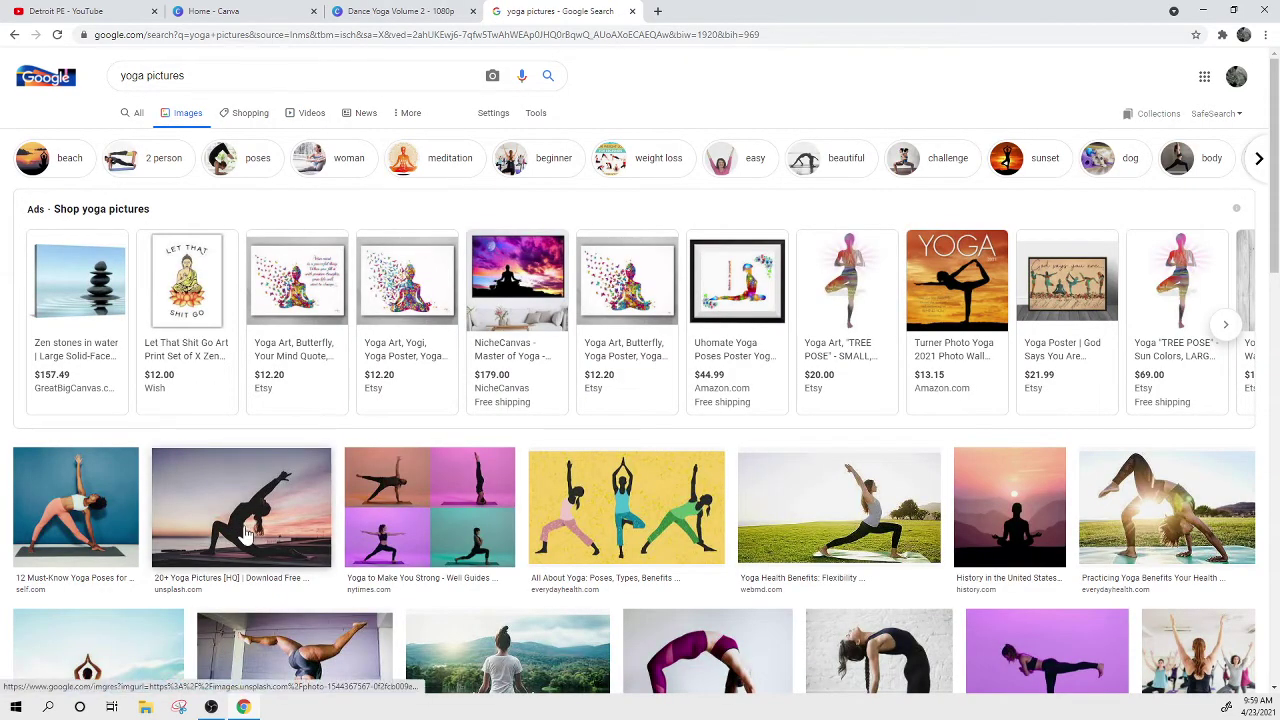
drag(245, 533, 806, 201)
Return to the Canva design at page 6 and show the uploaded images.
scroll(1043, 245, up, 3)
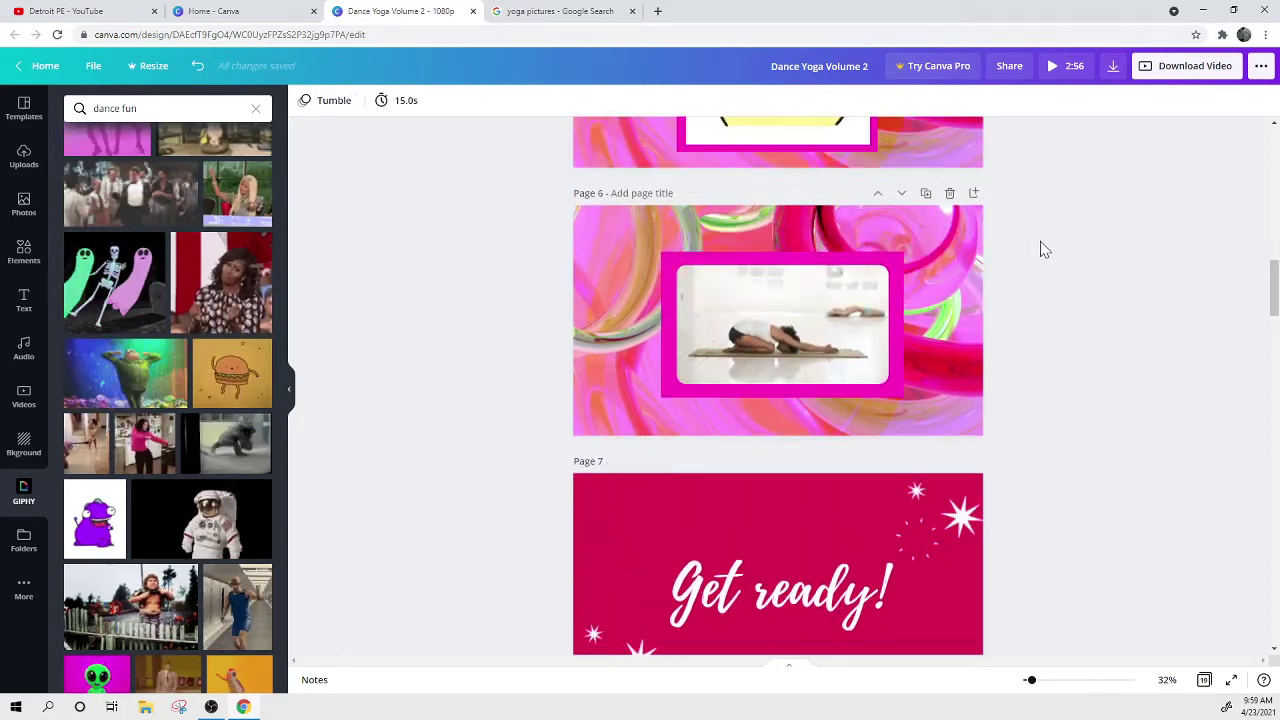
scroll(1043, 248, up, 1)
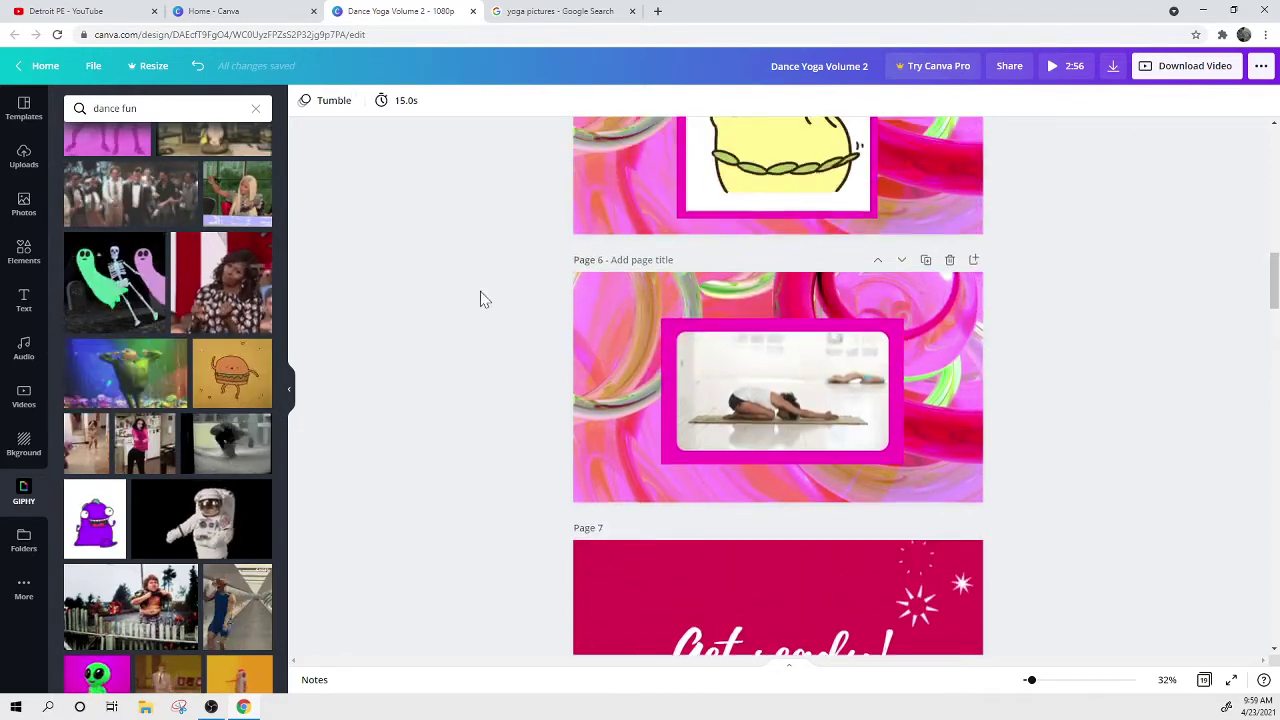
click(23, 158)
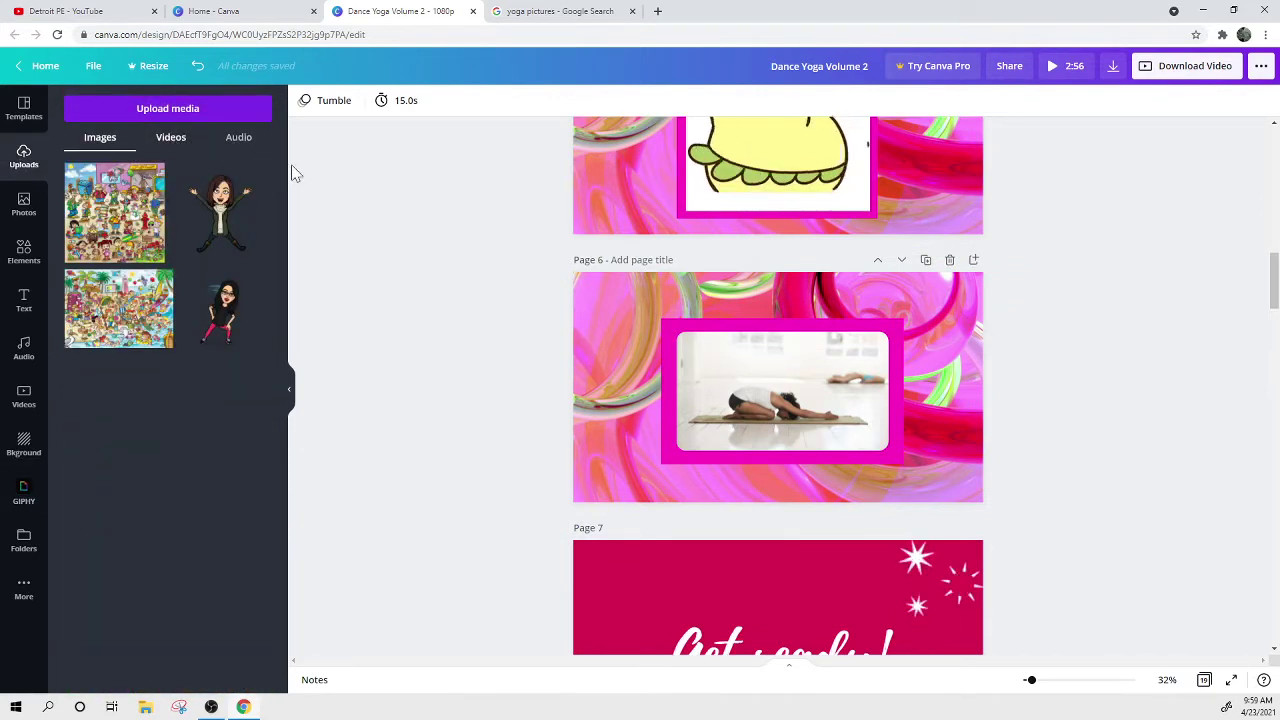
Shrink the browser window and save the silhouetted yoga pose photo from the Google Images results to the desktop.
click(1235, 11)
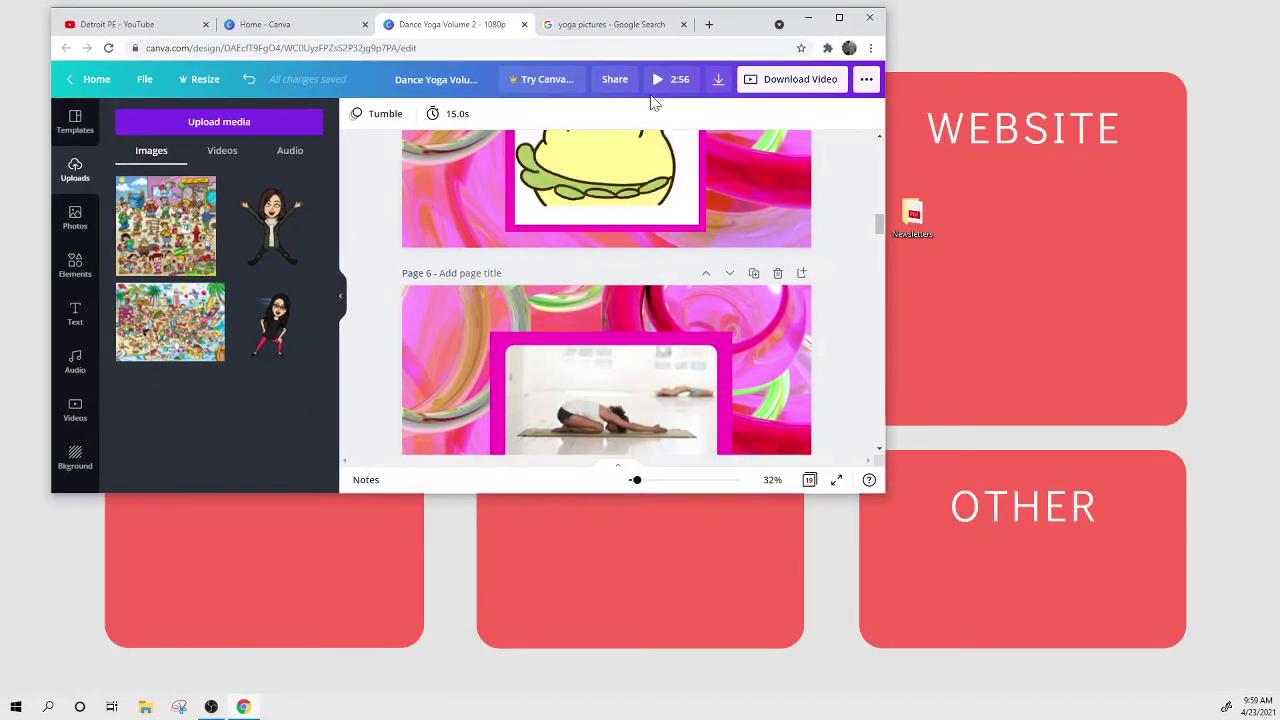
click(615, 28)
scroll(335, 400, down, 2)
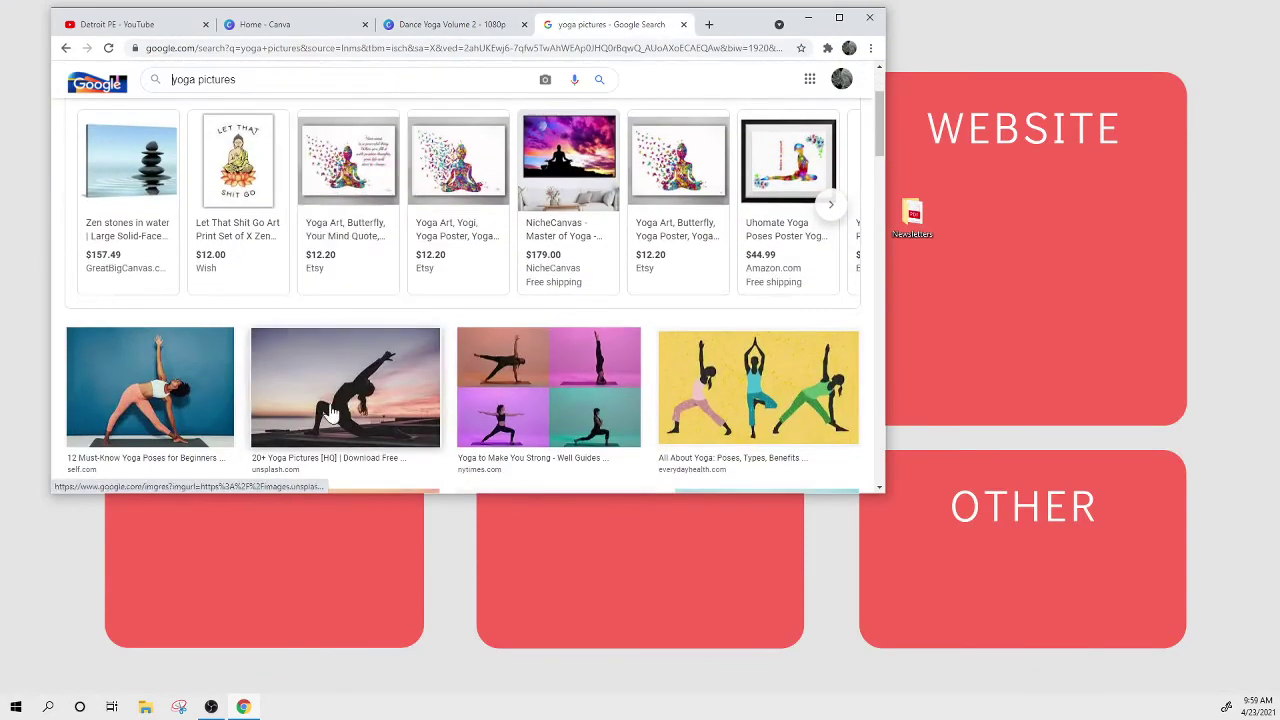
drag(333, 412, 1020, 329)
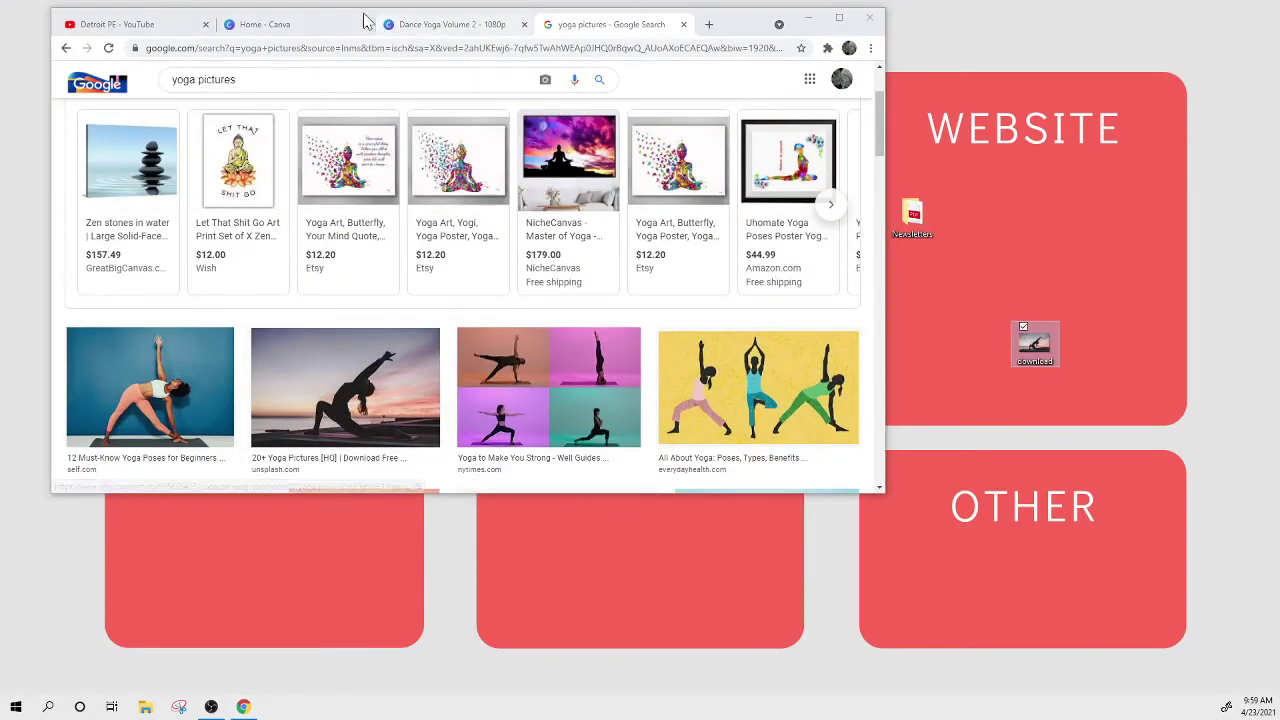
Replace page 6's yoga photo in the Canva design with the downloaded silhouette yoga image from the desktop, filling the frame, and maximize the browser window.
click(451, 24)
scroll(590, 290, down, 2)
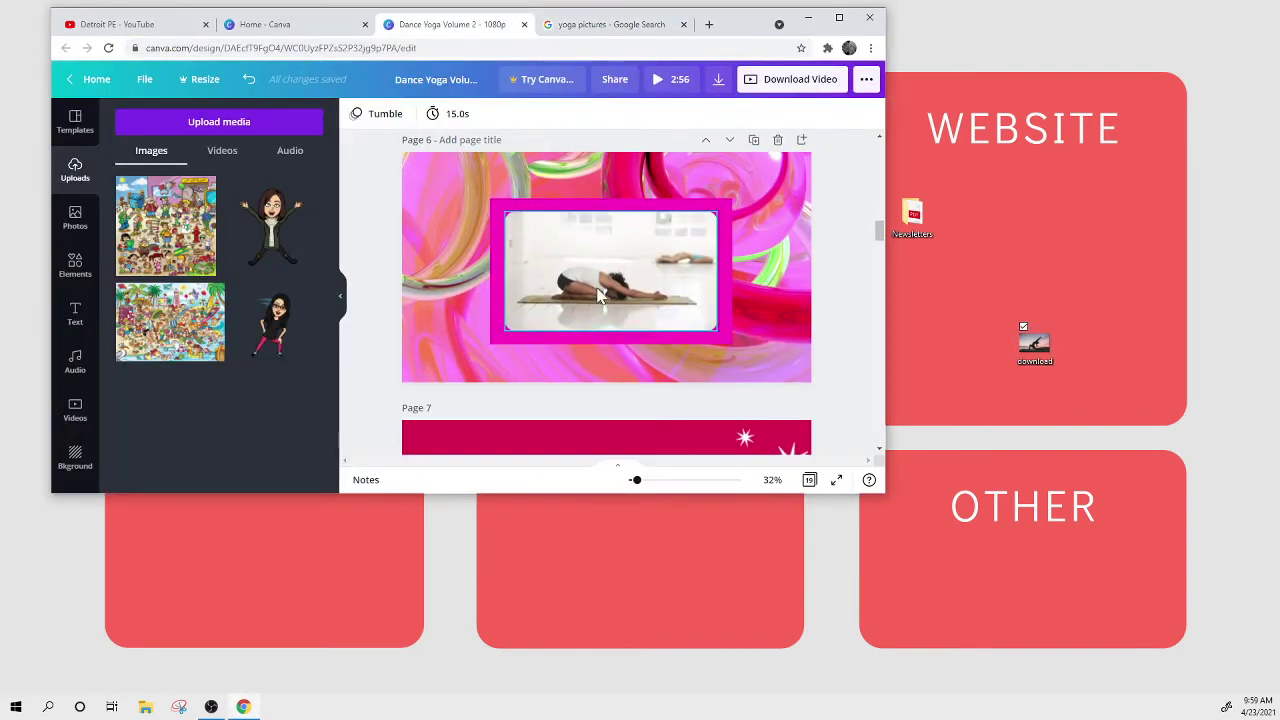
key(Delete)
drag(1019, 340, 740, 300)
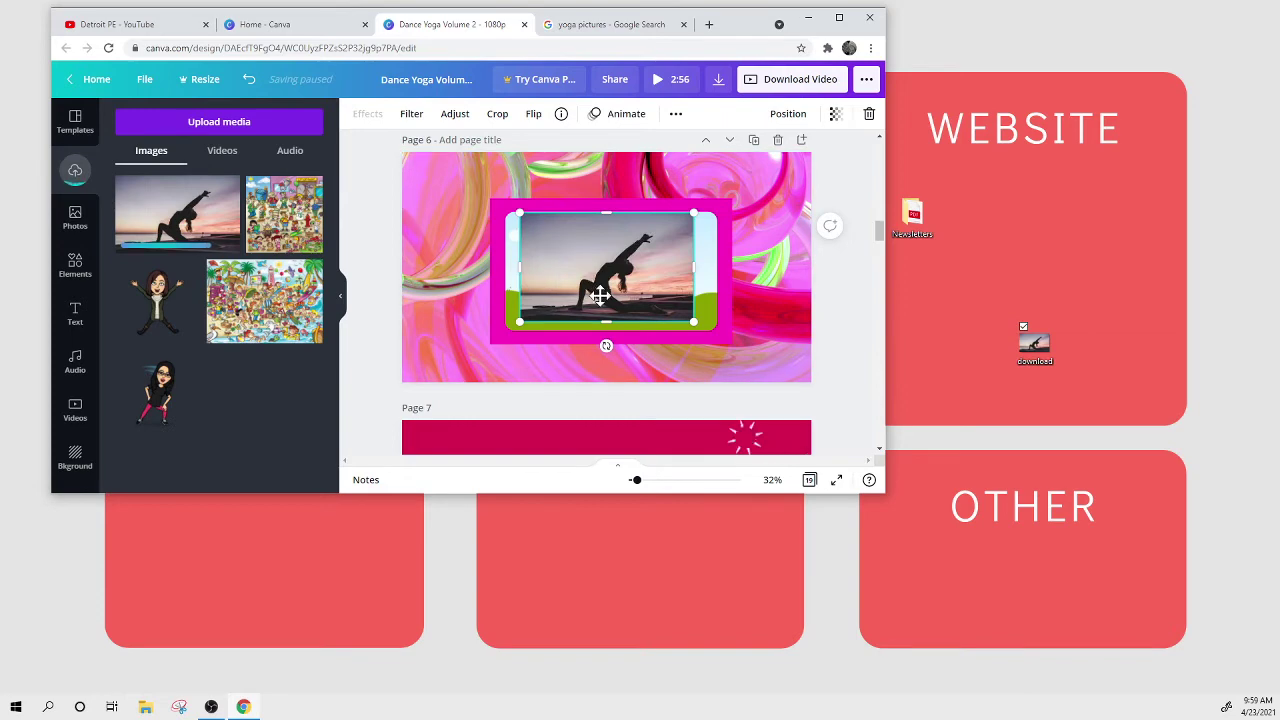
click(808, 283)
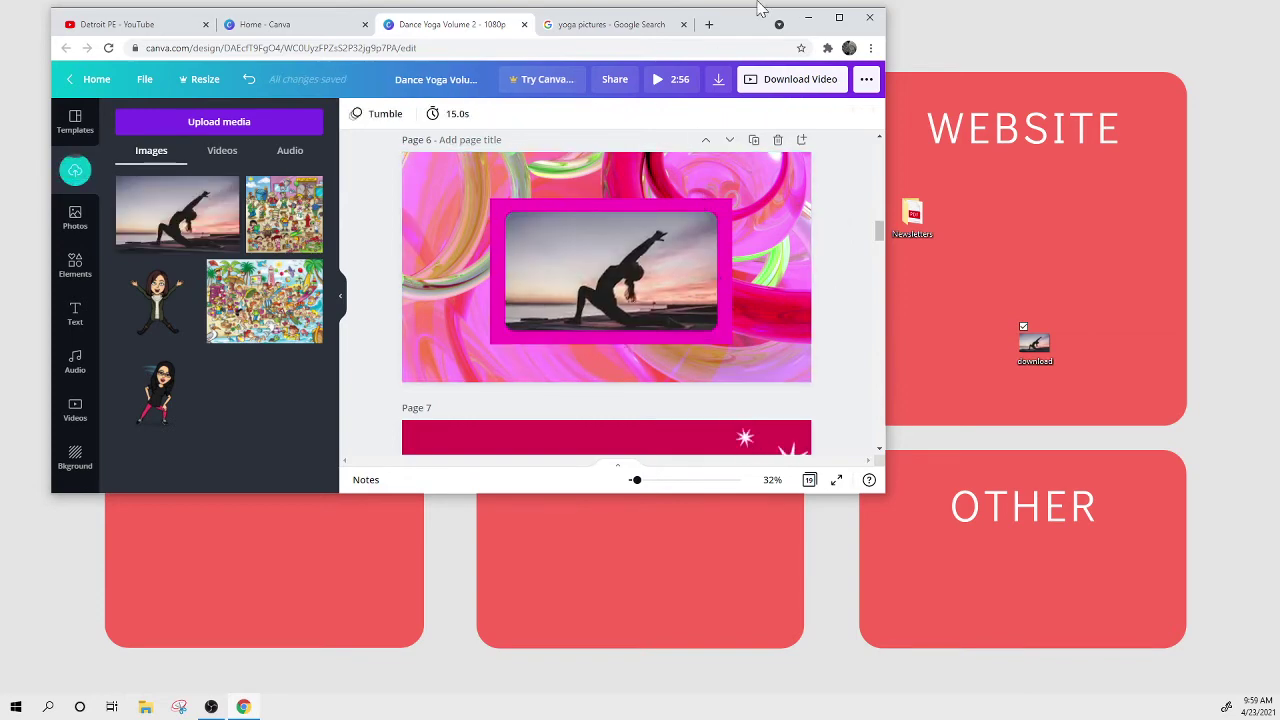
key(super+Up)
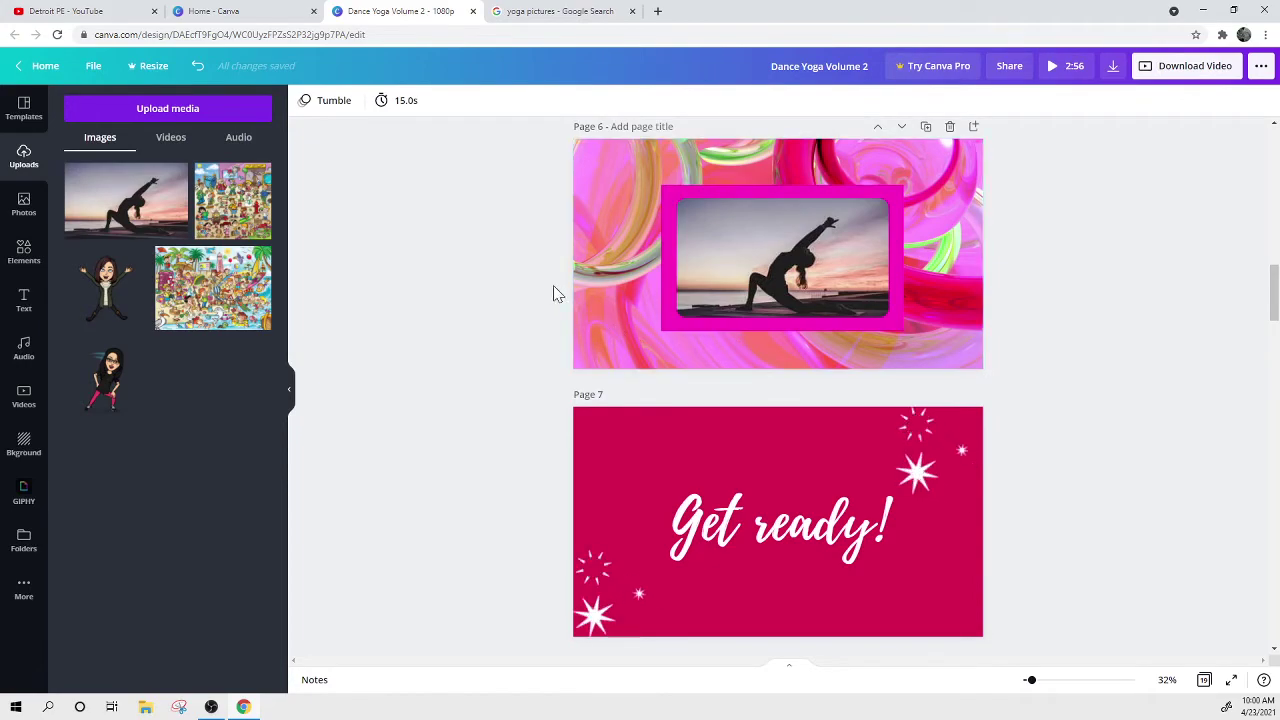
Browse more yoga pictures in the Google Images results and return to the Canva design.
scroll(554, 289, up, 3)
click(590, 11)
scroll(540, 523, down, 5)
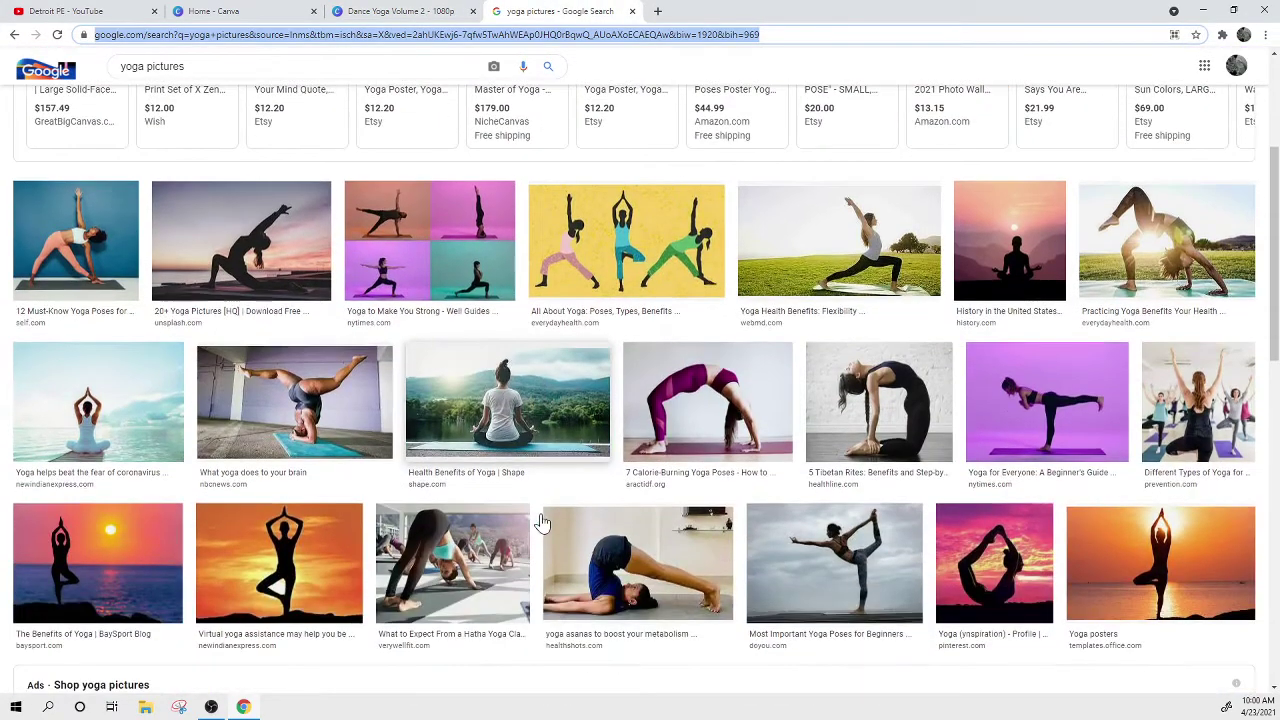
scroll(540, 520, down, 2)
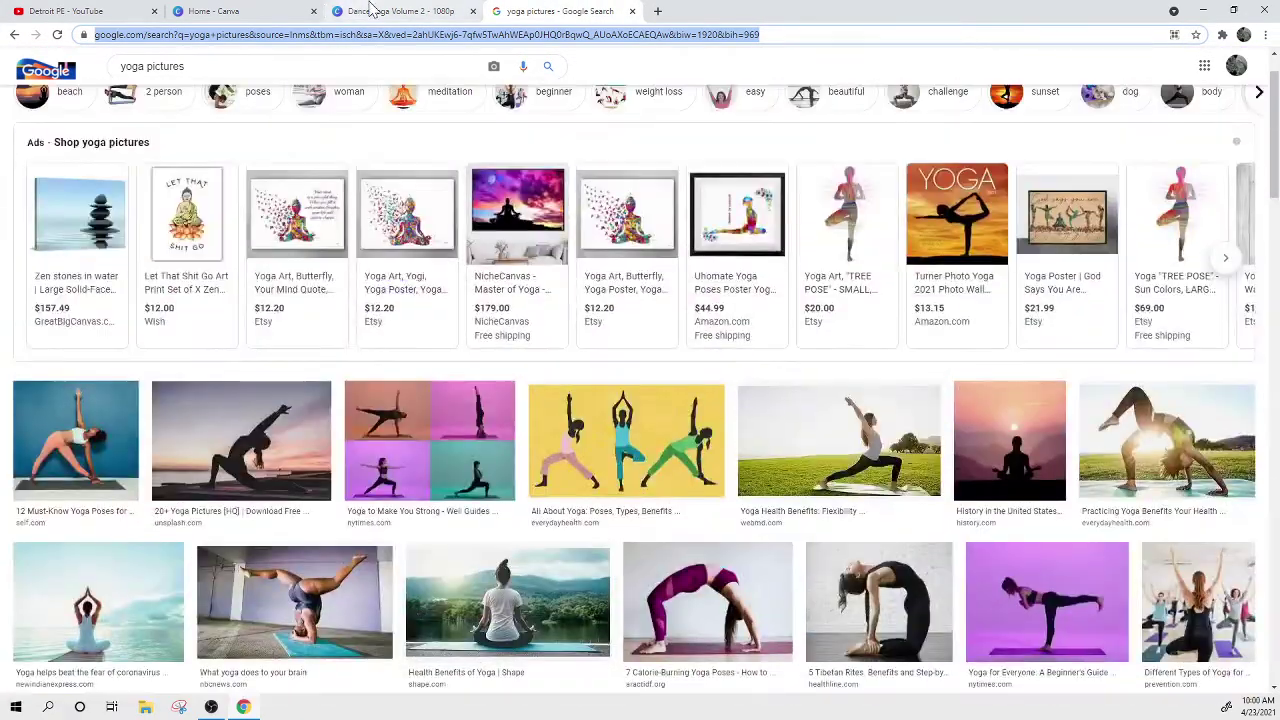
click(376, 11)
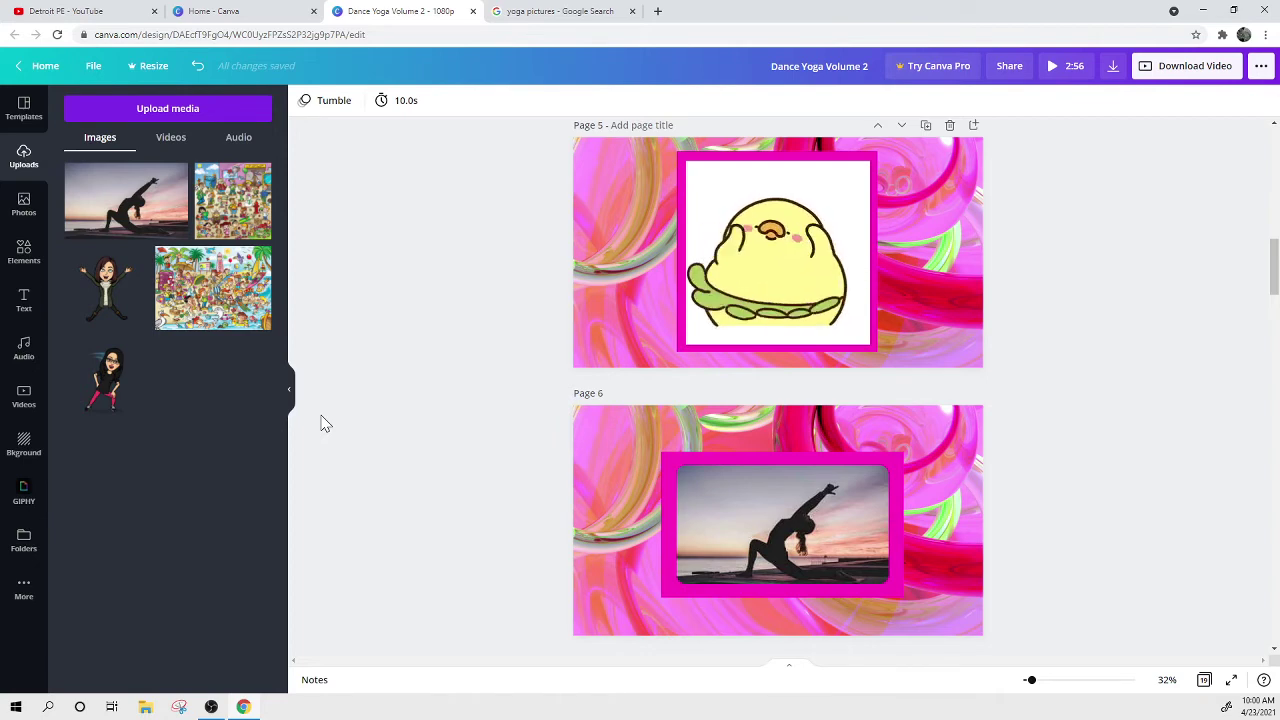
Collapse the side panel and look through the design from page 6 to page 10.
click(786, 548)
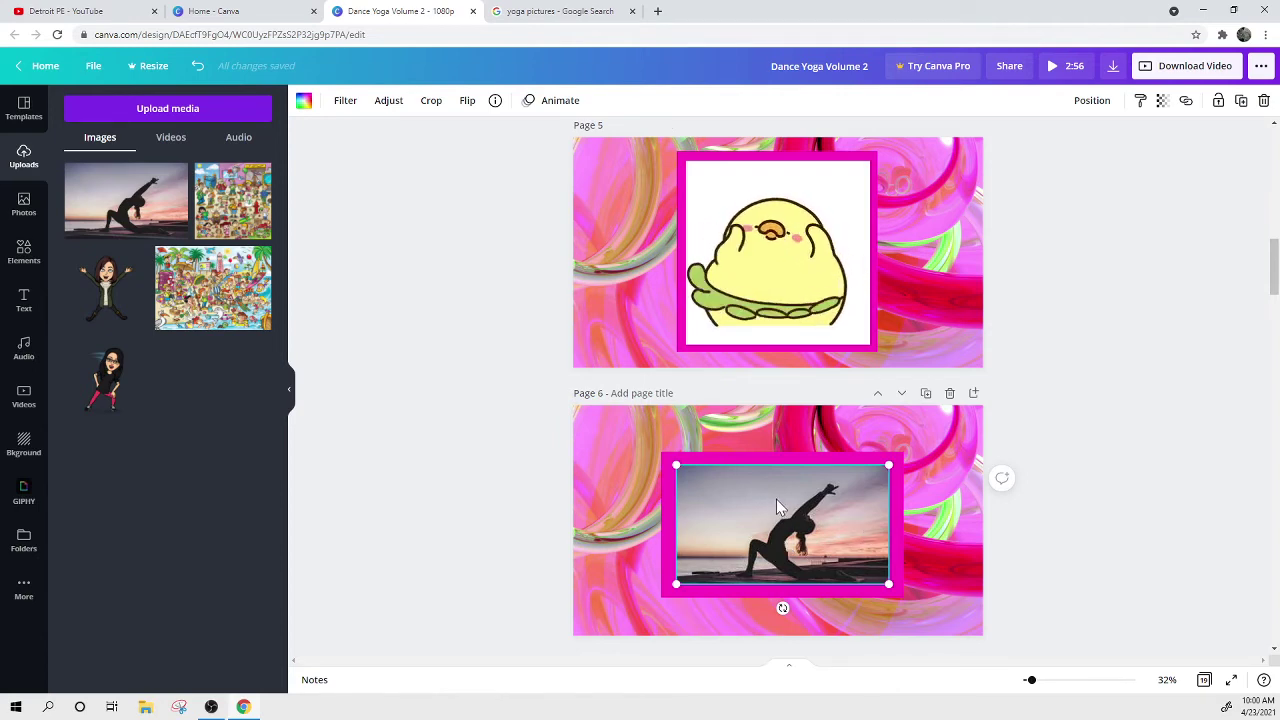
scroll(886, 630, down, 2)
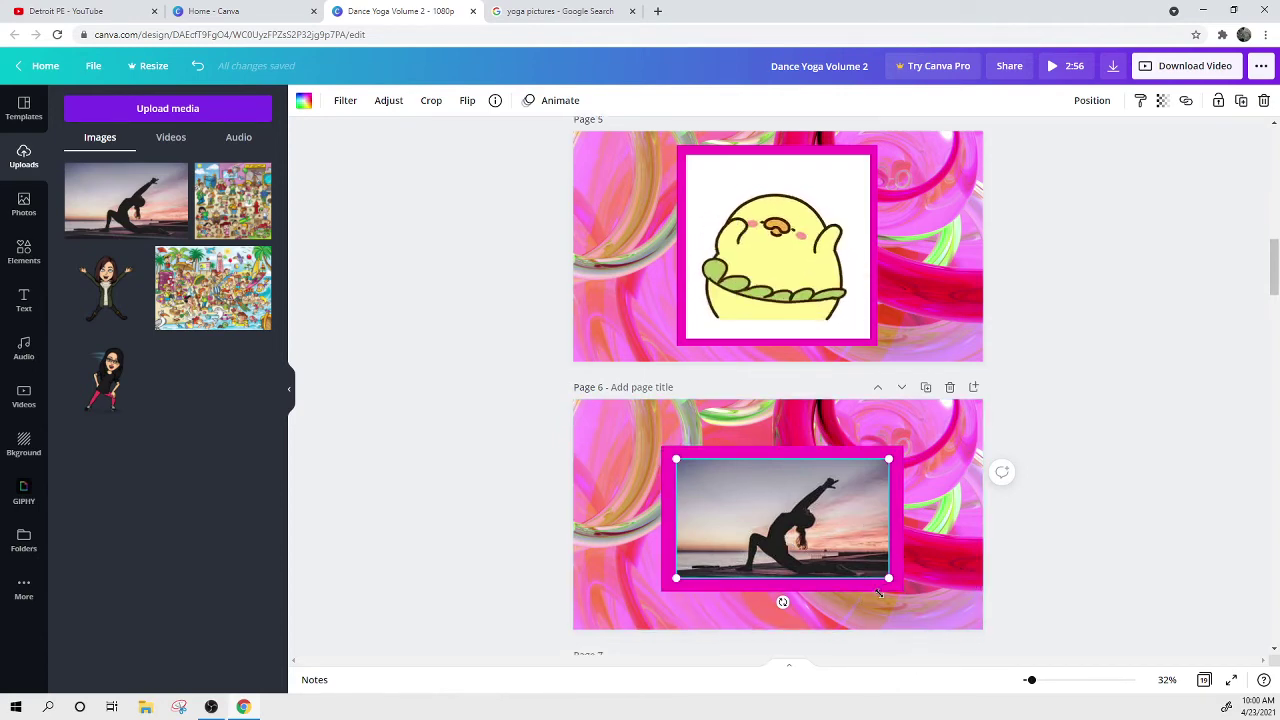
click(291, 392)
scroll(291, 400, down, 10)
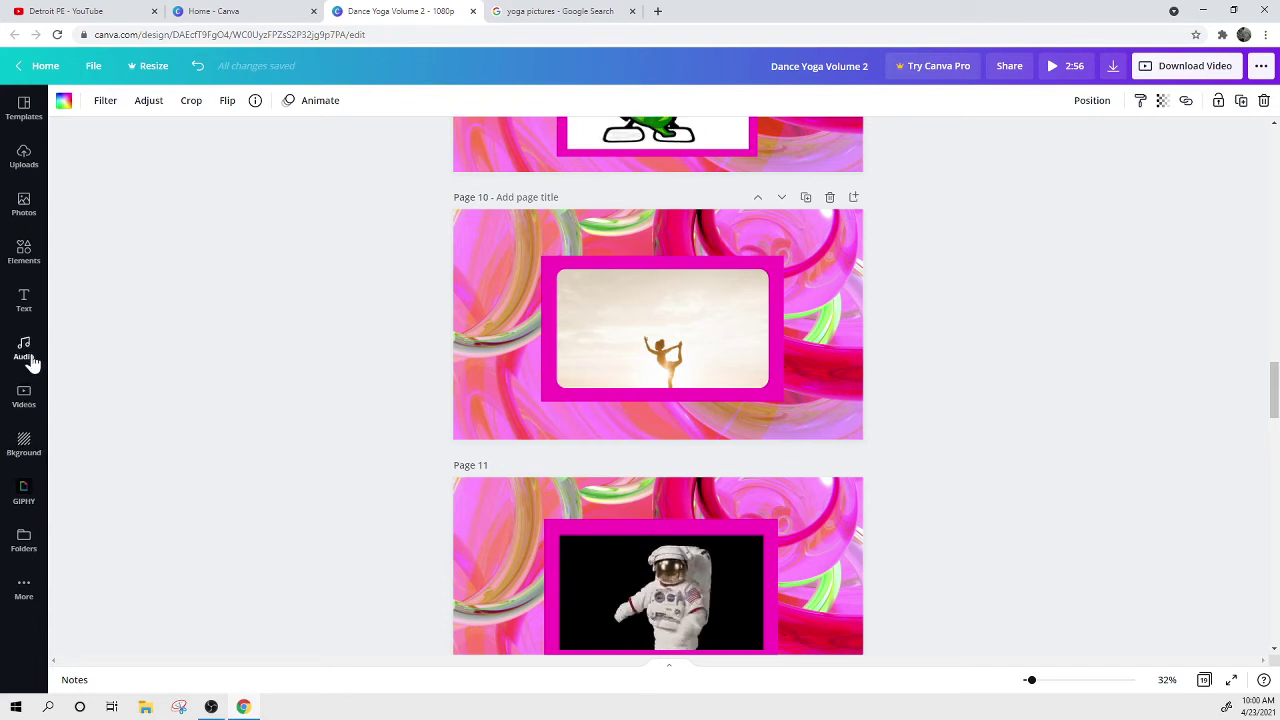
Show the audio library and filter its tracks to free ones only.
click(80, 383)
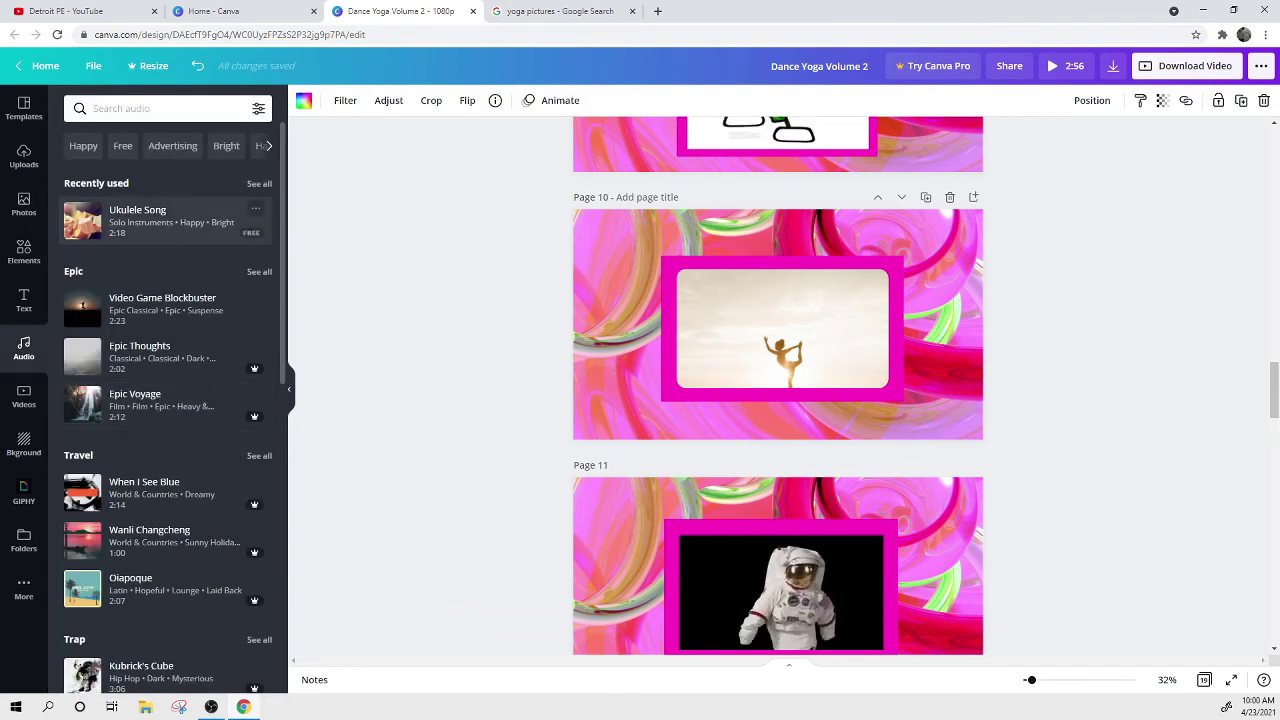
click(259, 111)
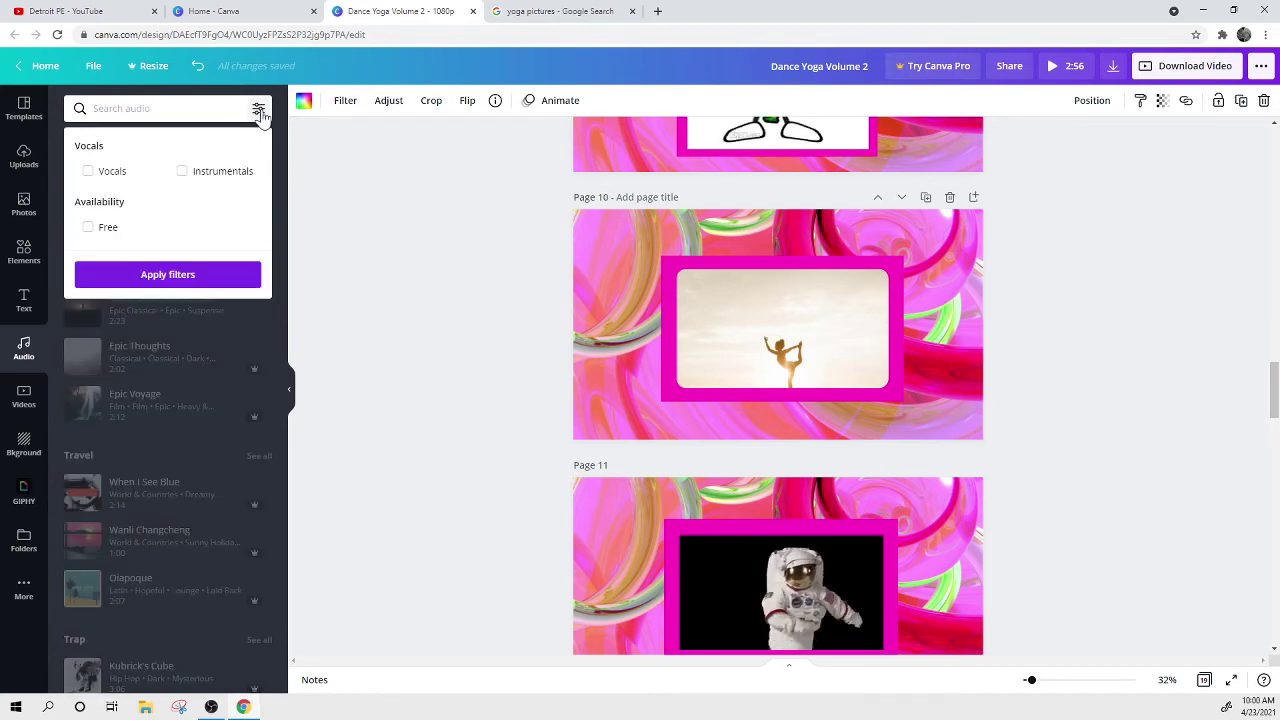
click(88, 227)
click(130, 276)
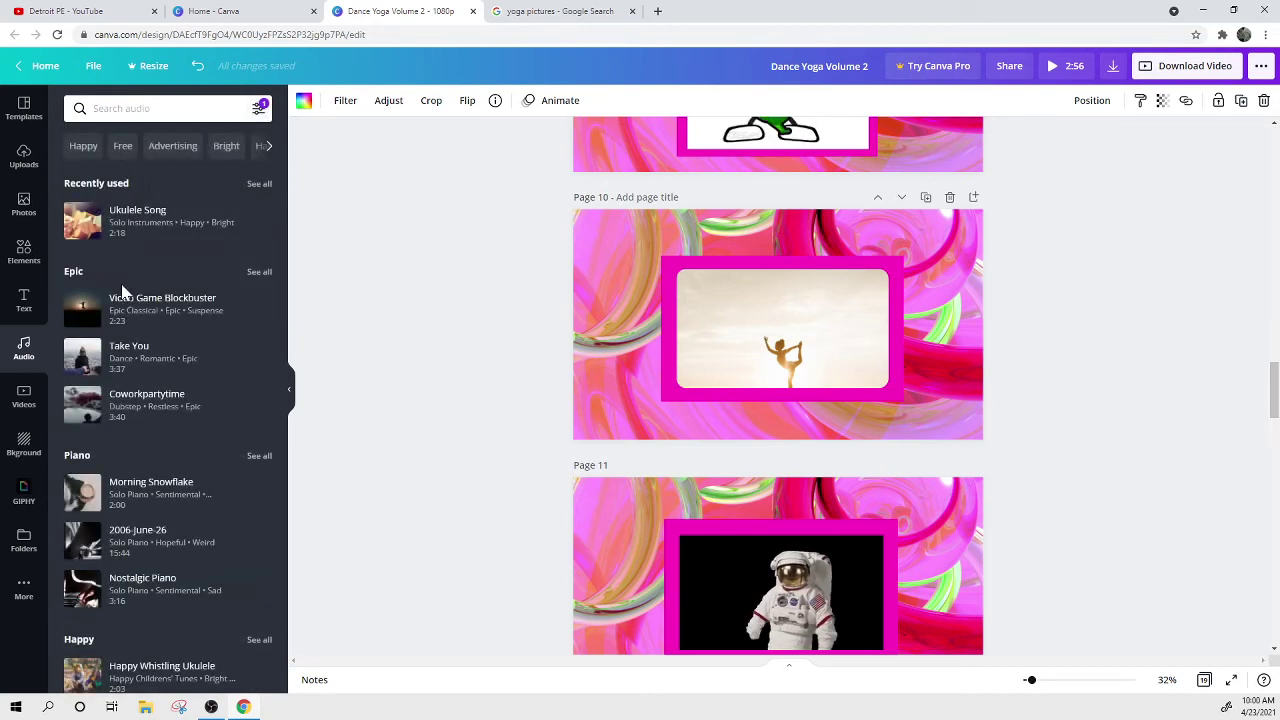
Preview the Happy track "I Am Happy For This Guitar" and add it to the design as background music.
scroll(90, 468, down, 3)
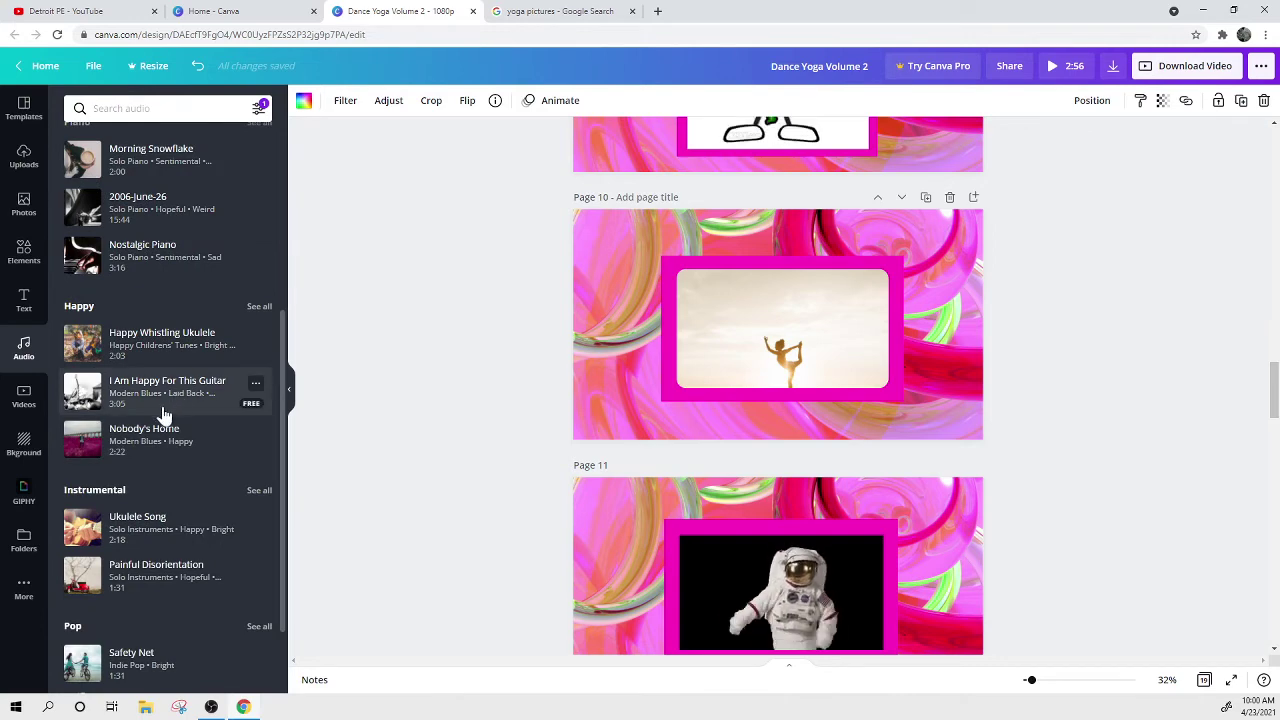
scroll(340, 263, down, 1)
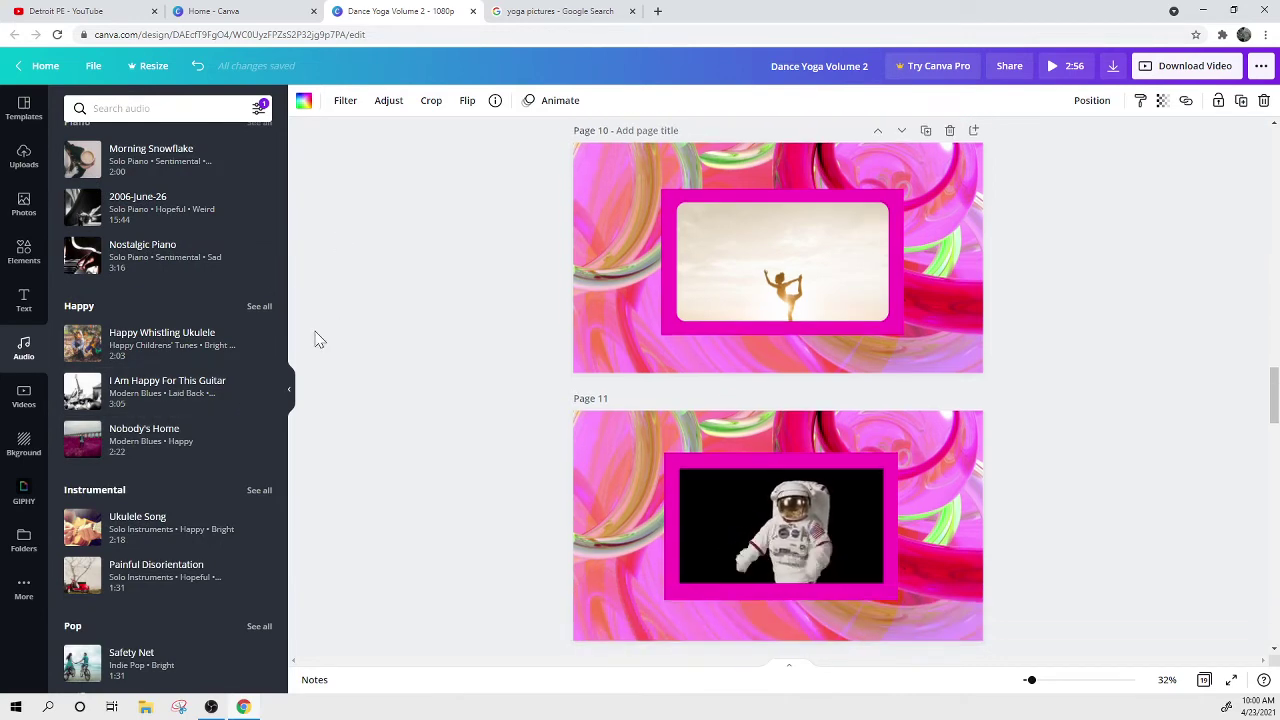
click(95, 400)
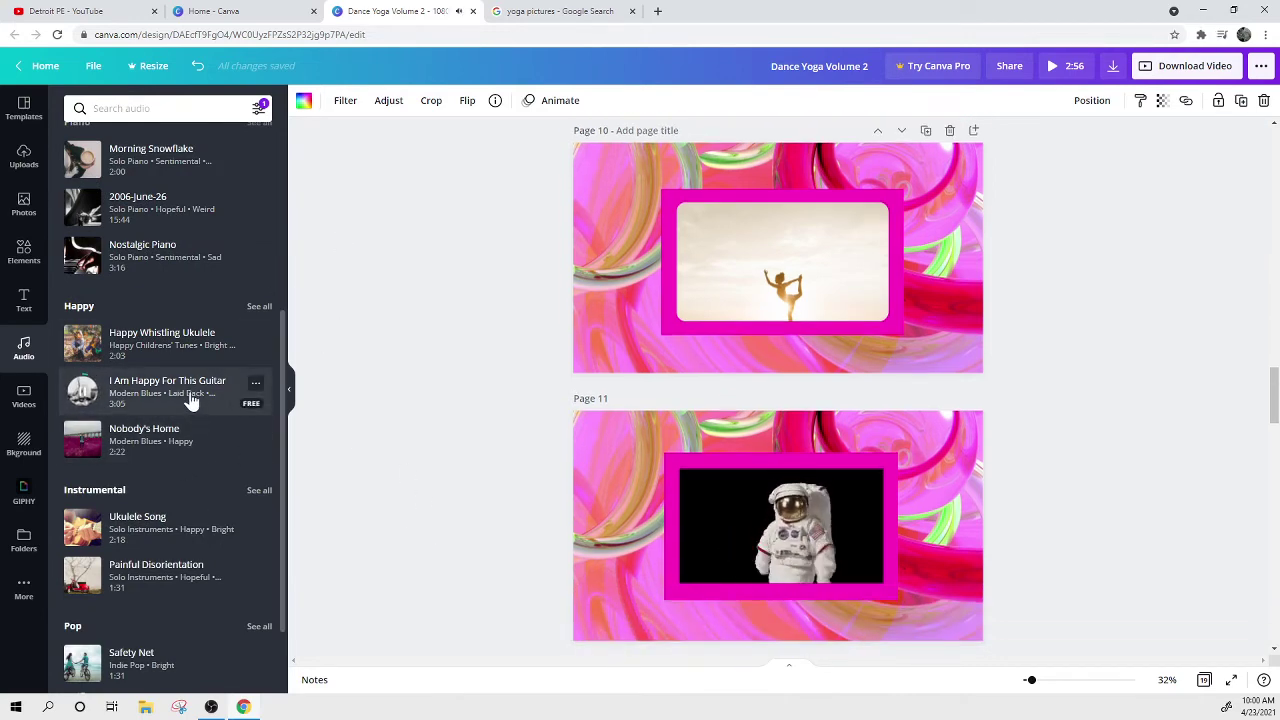
drag(190, 400, 357, 630)
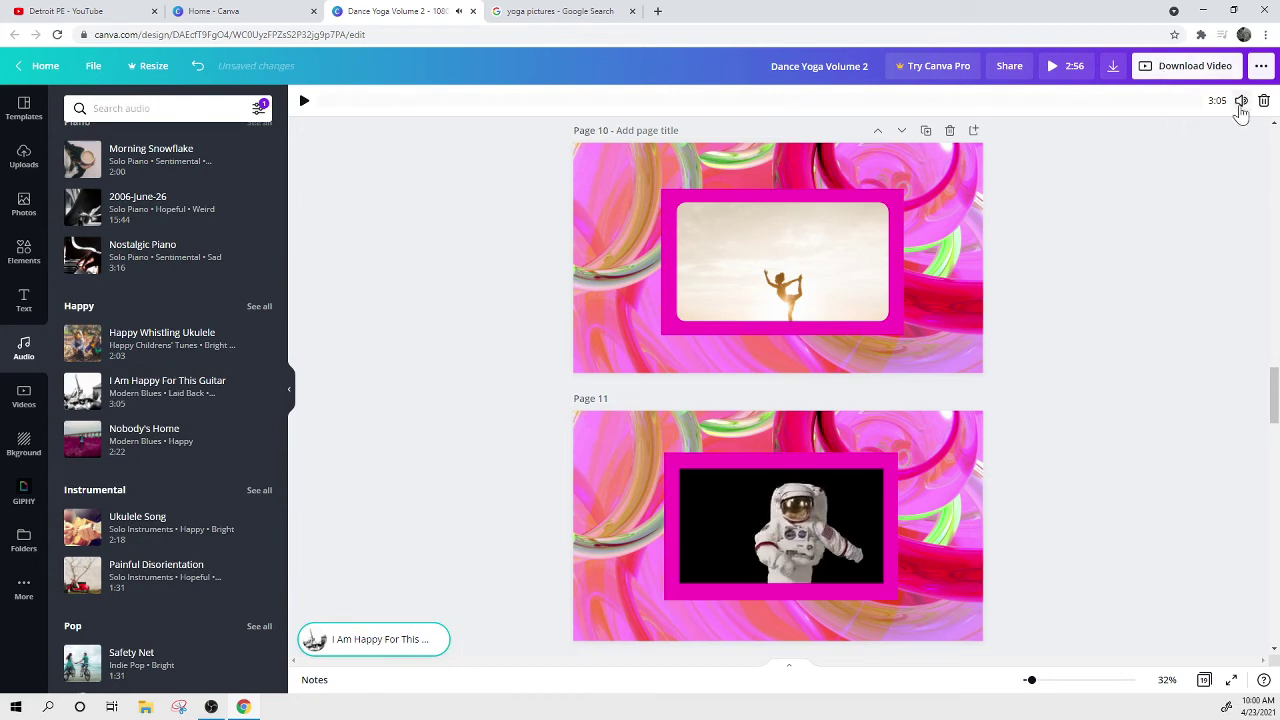
click(1120, 206)
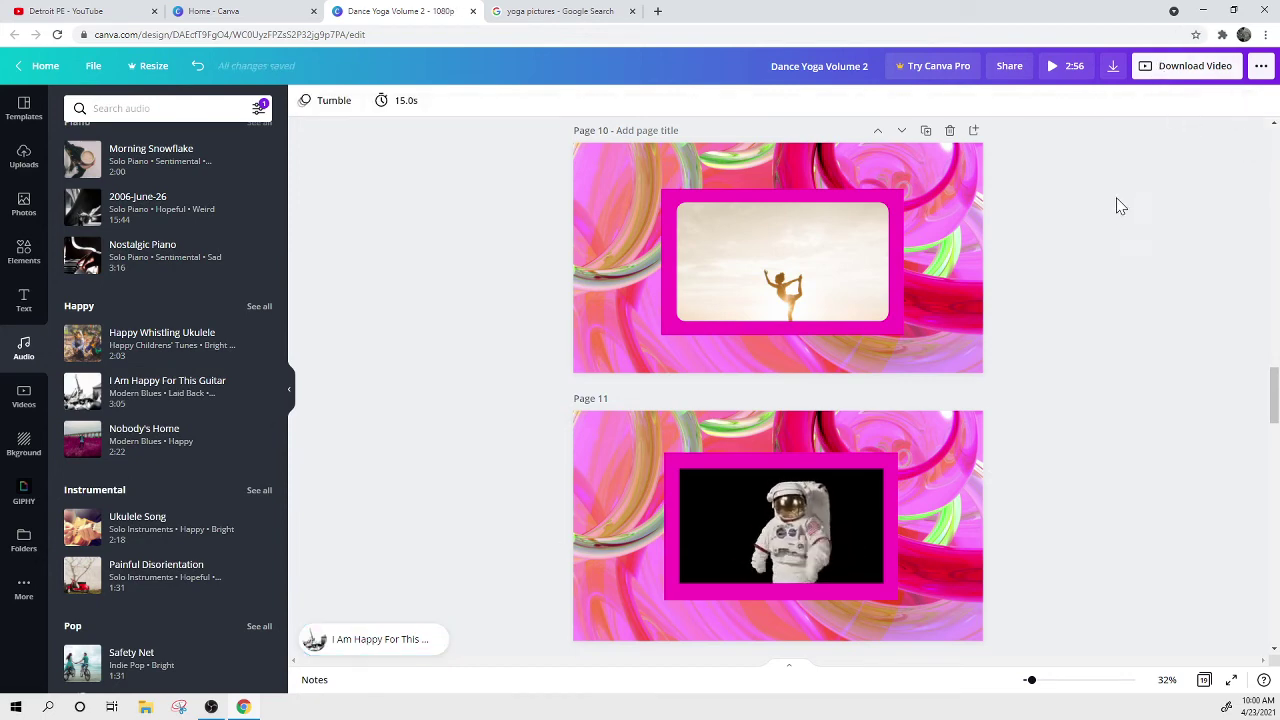
Preview the design as a video with its music, close the preview and return to page 1.
click(1062, 76)
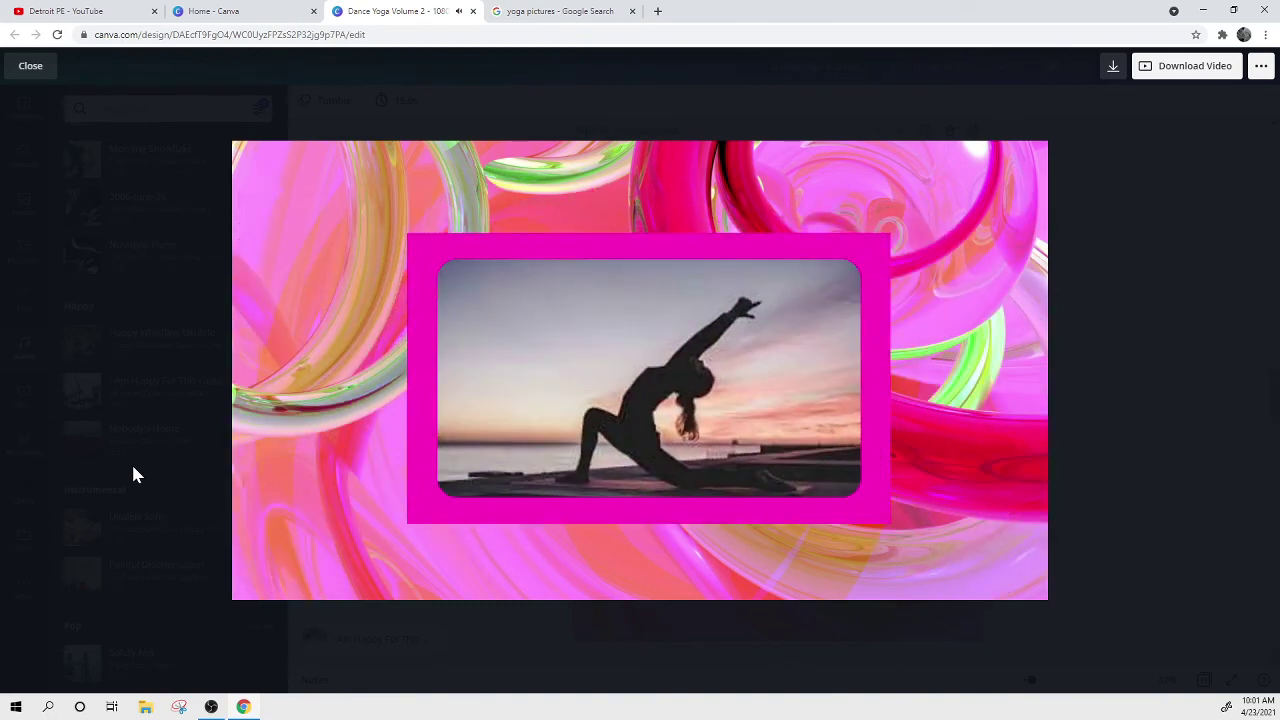
key(Escape)
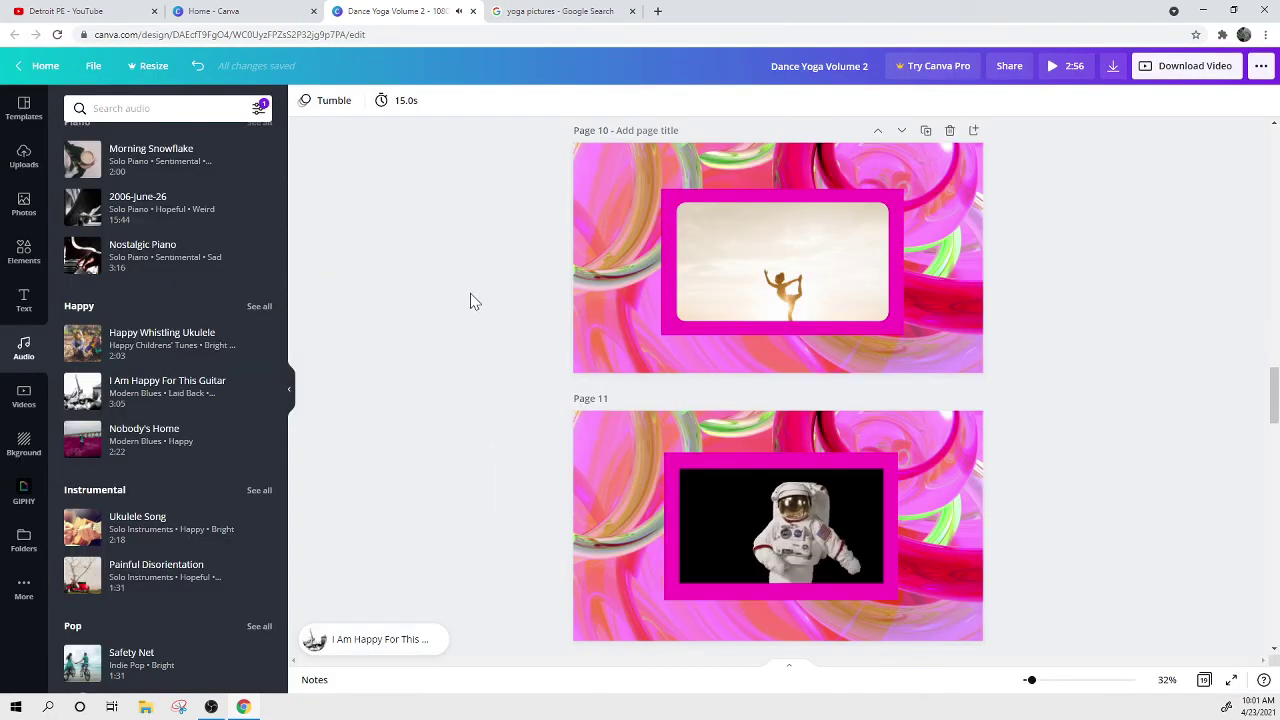
scroll(472, 300, up, 20)
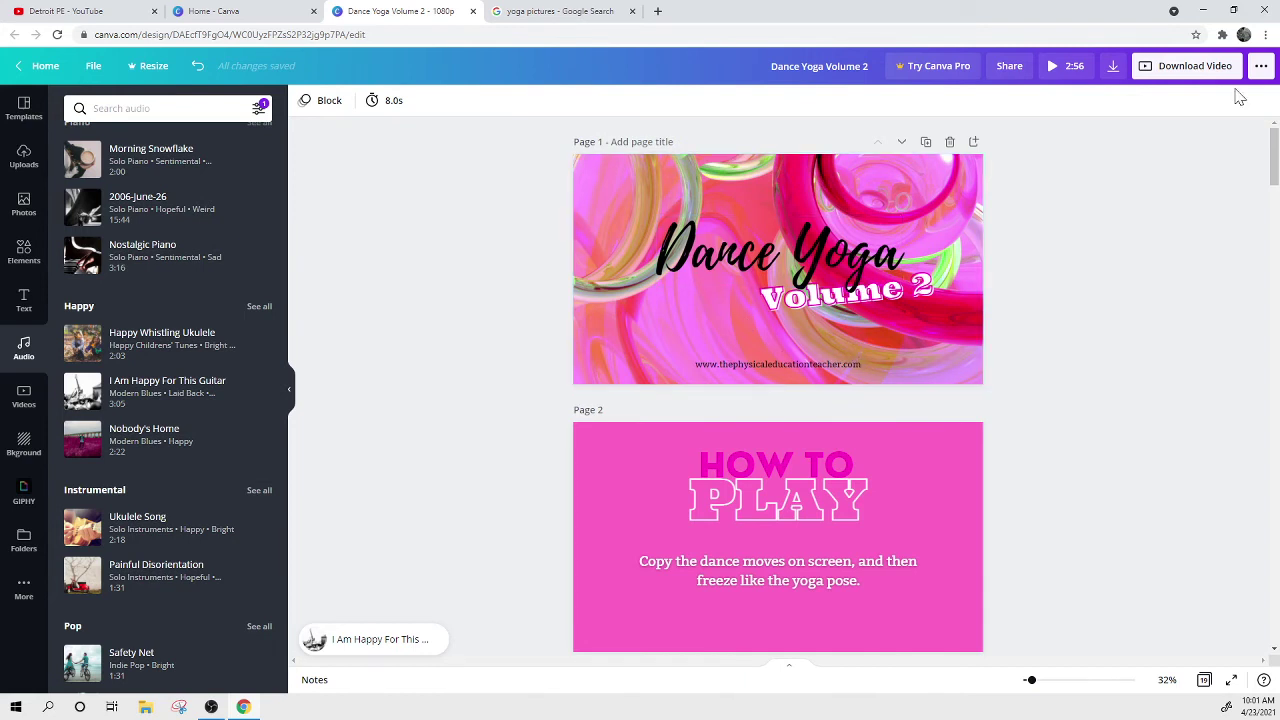
Download all pages of the design as an MP4 video.
click(1115, 68)
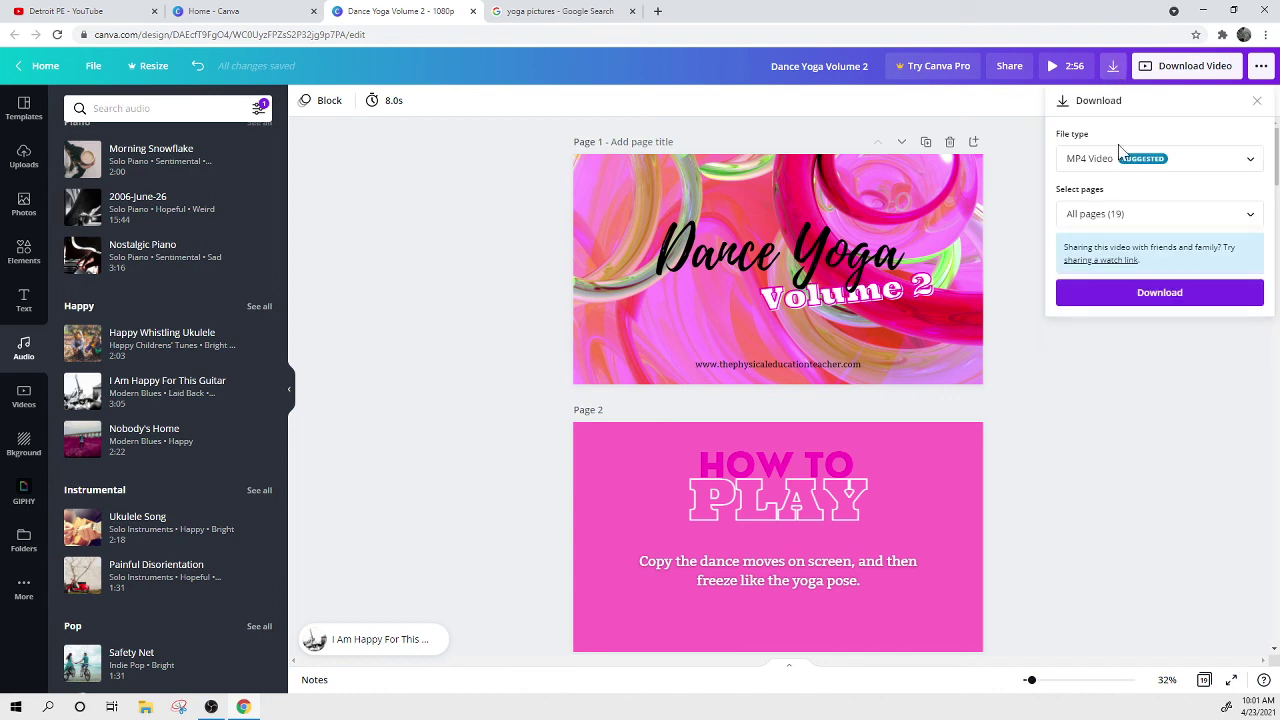
click(1116, 168)
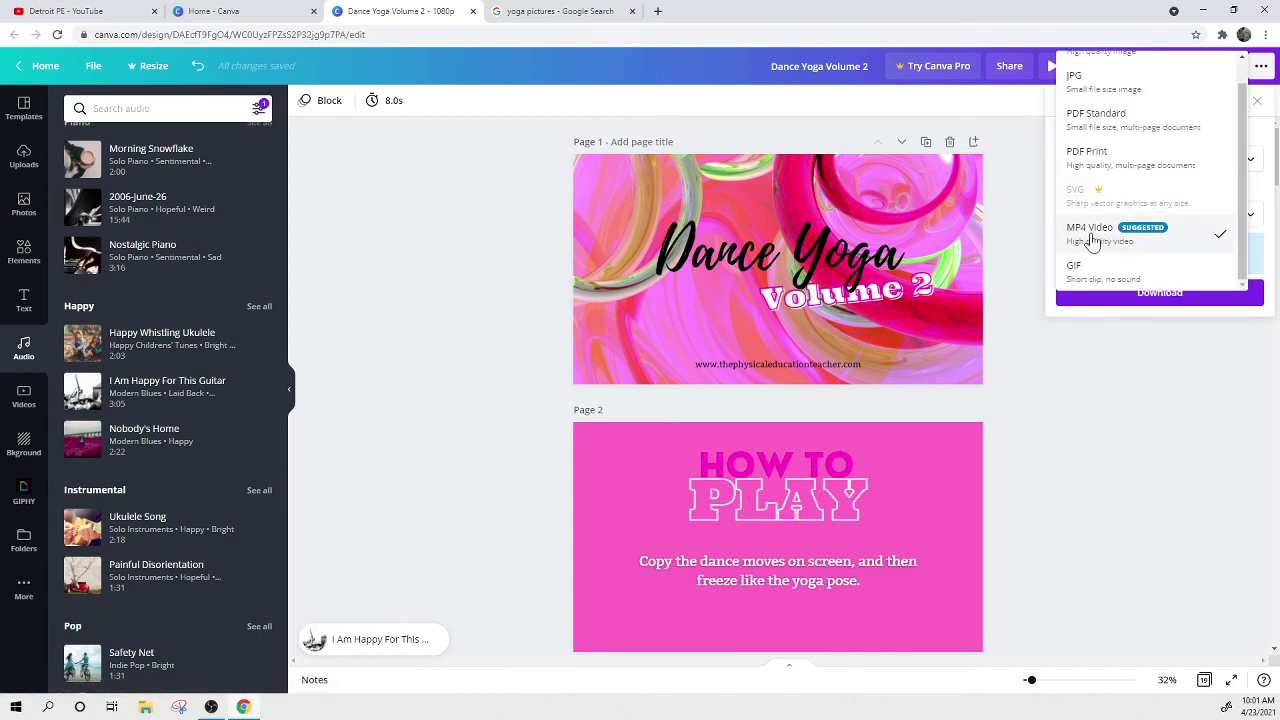
click(1132, 238)
click(1142, 300)
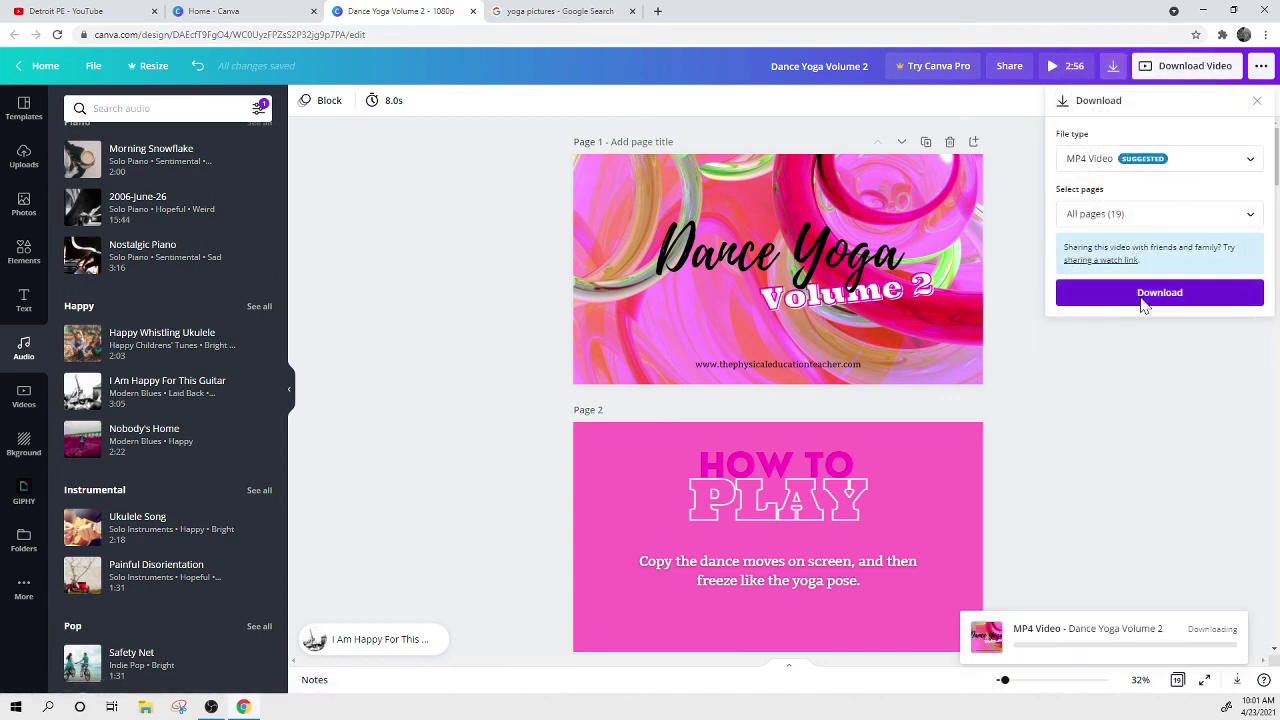